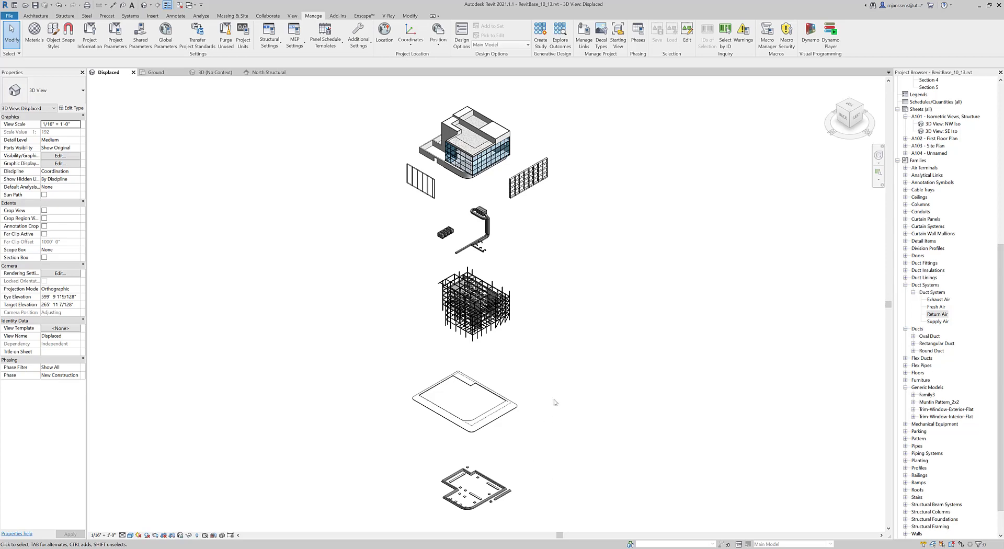
Step: Set the displaced 3D view's visual style to Consistent Colors, checking it on the foundation at the base of the exploded model
middle_click_drag(527, 424, 590, 315)
scroll(541, 391, "up", 7)
scroll(672, 409, "up", 2)
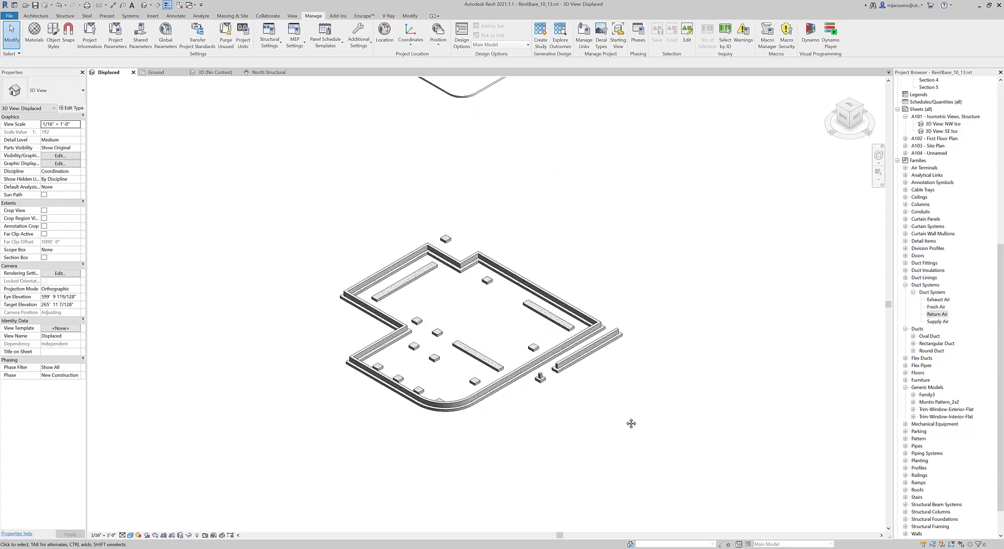
scroll(624, 441, "up", 3)
middle_click_drag(630, 423, 703, 455)
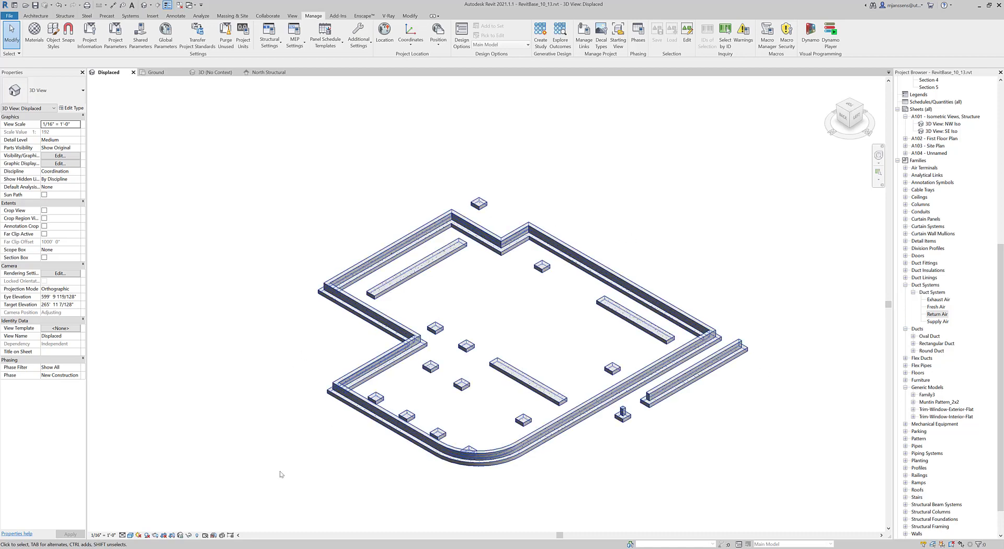
left_click(129, 535)
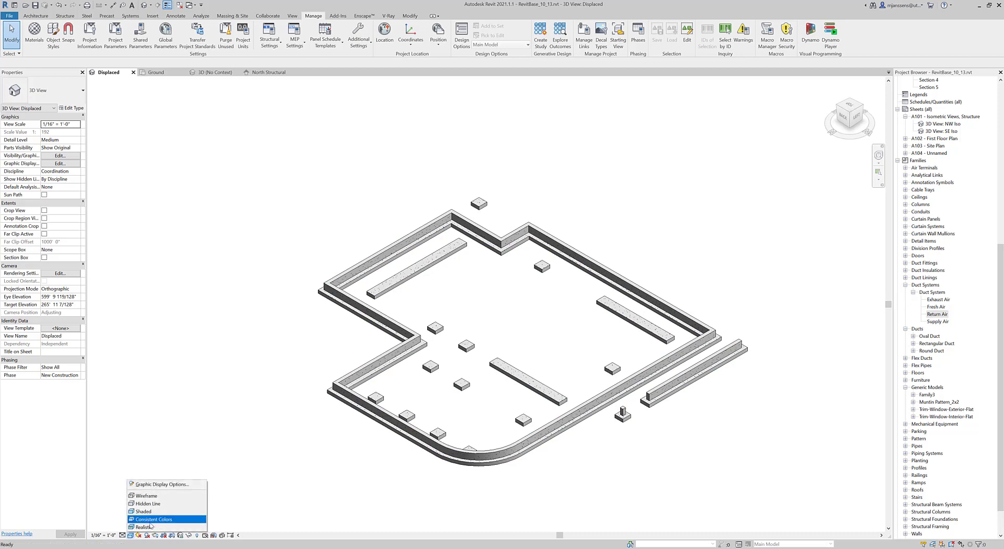
left_click(151, 520)
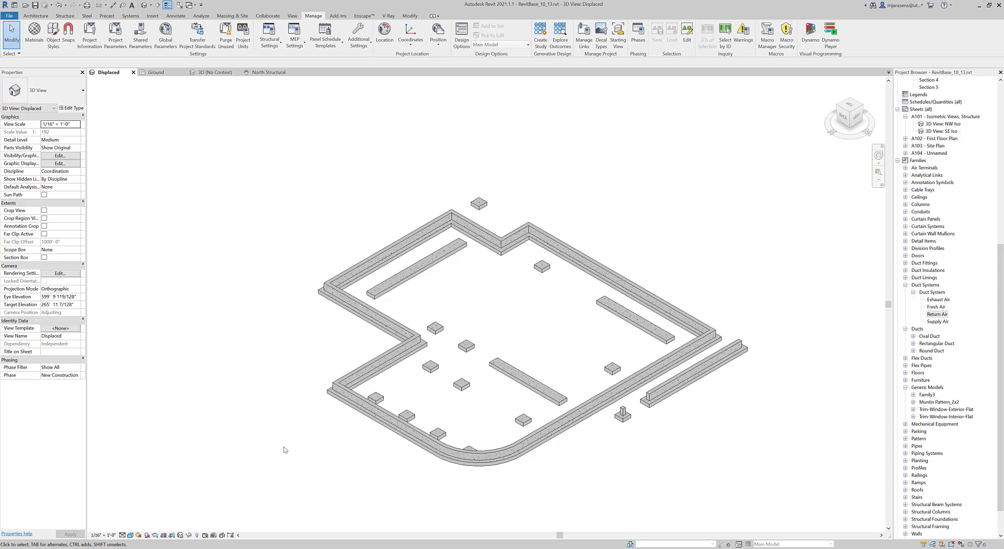
Step: Nudge the centerline-style lines around the ground slab slightly outward on the front-left, back-left and back-right sides
scroll(635, 252, "down", 2)
middle_click_drag(666, 180, 620, 247)
scroll(545, 255, "down", 1)
middle_click_drag(587, 180, 563, 330)
middle_click_drag(496, 192, 492, 297)
scroll(500, 264, "up", 1)
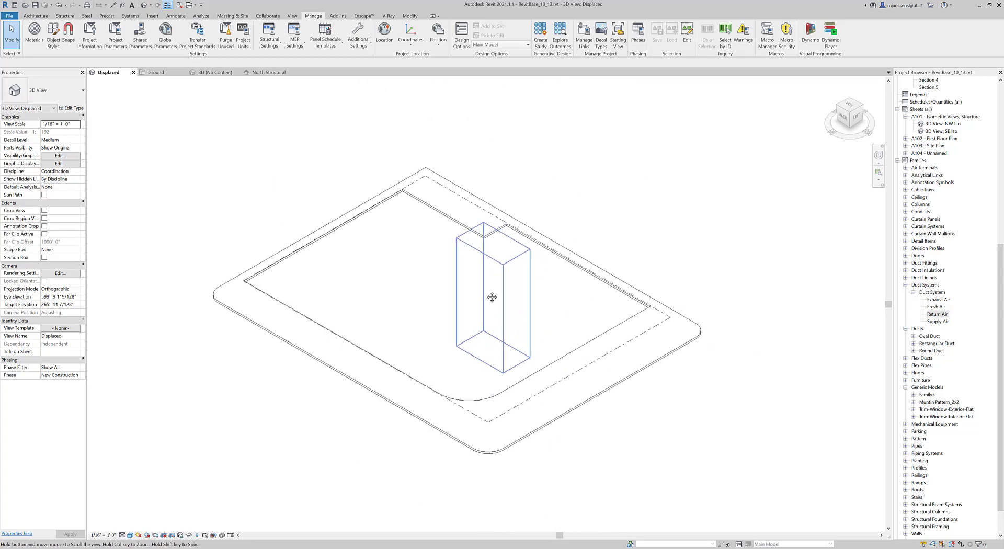
scroll(440, 262, "up", 1)
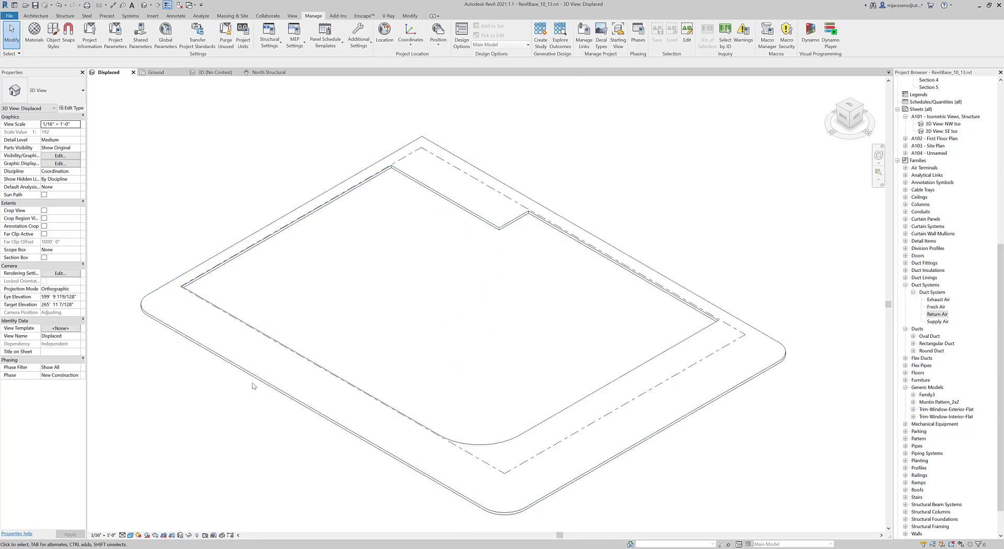
left_click(262, 350)
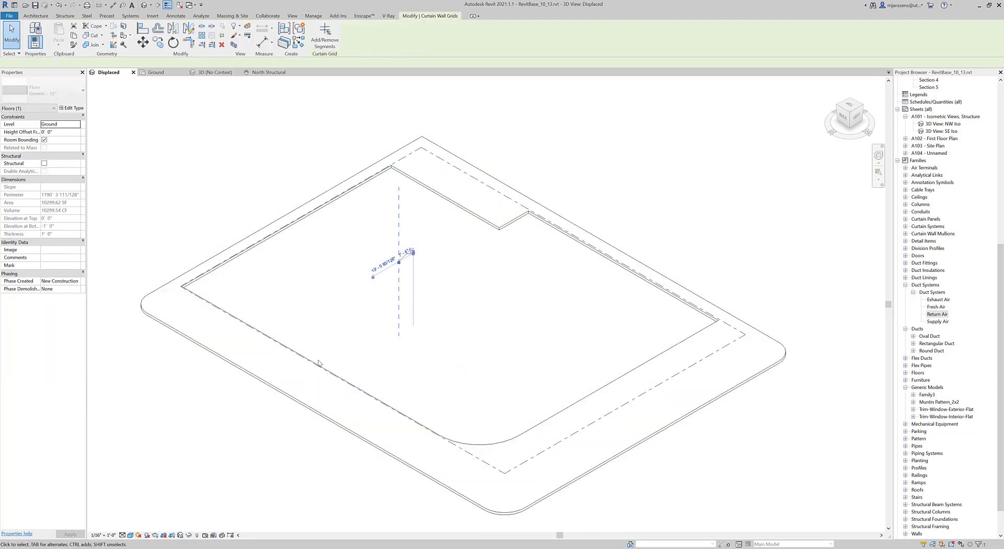
left_click(319, 363)
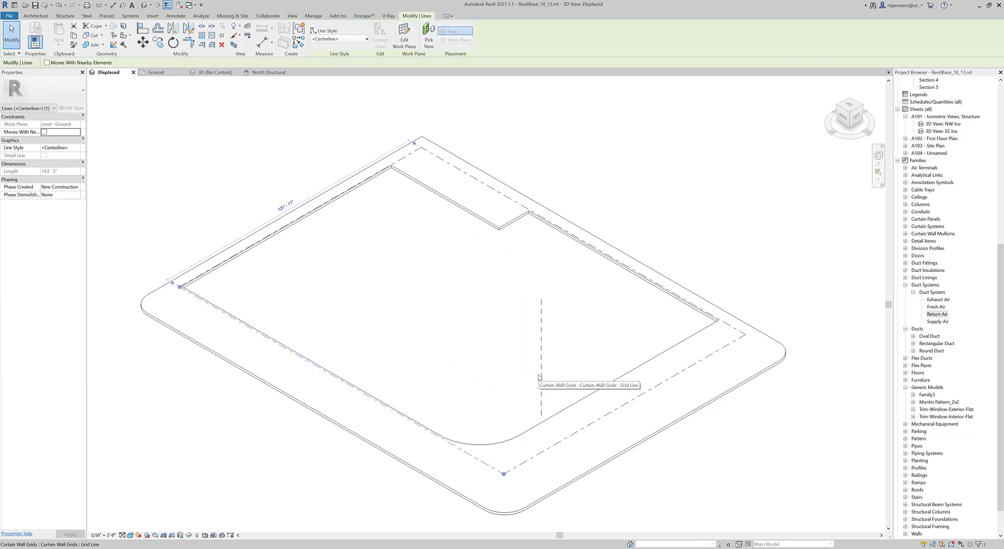
key("Left")
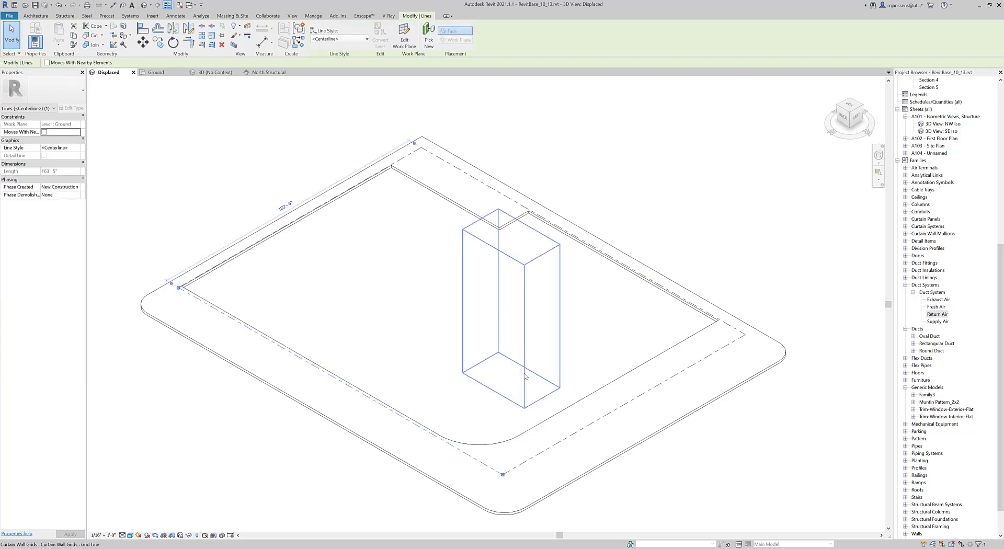
left_click(406, 158)
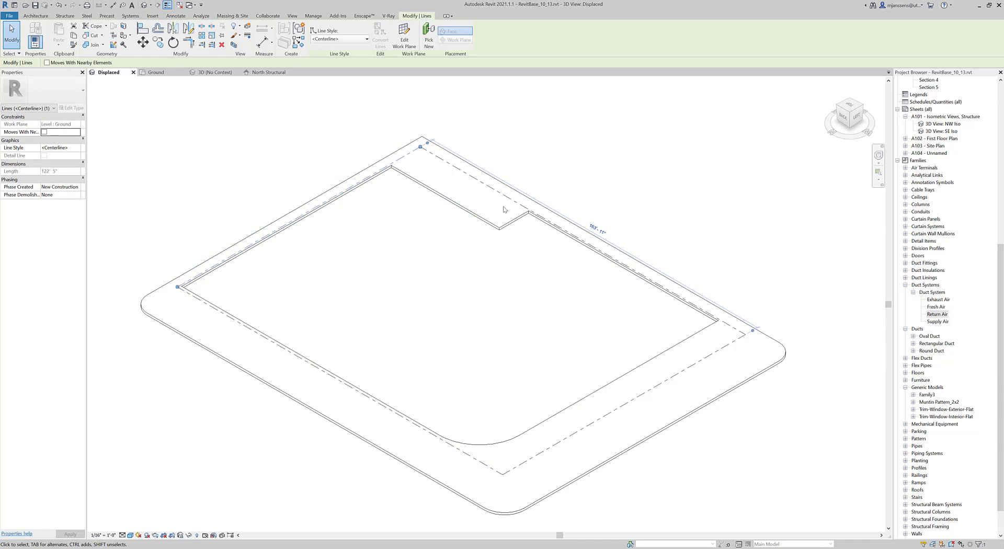
left_click(522, 205)
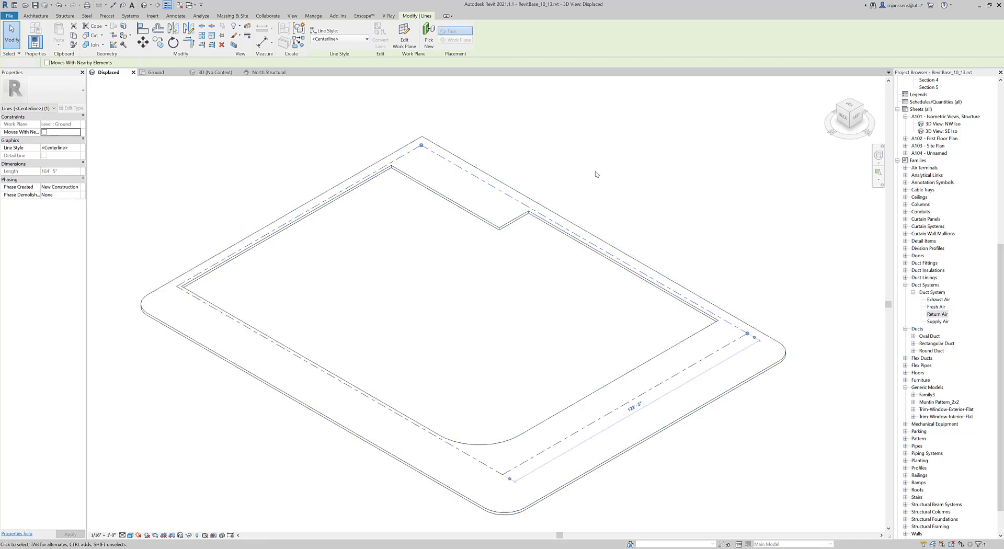
left_click(558, 174)
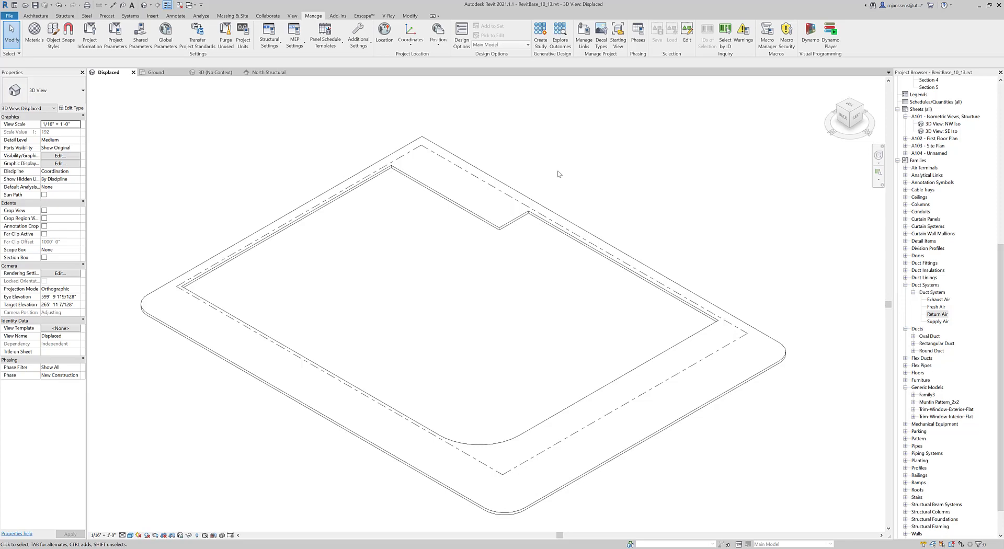
scroll(520, 205, "down", 5)
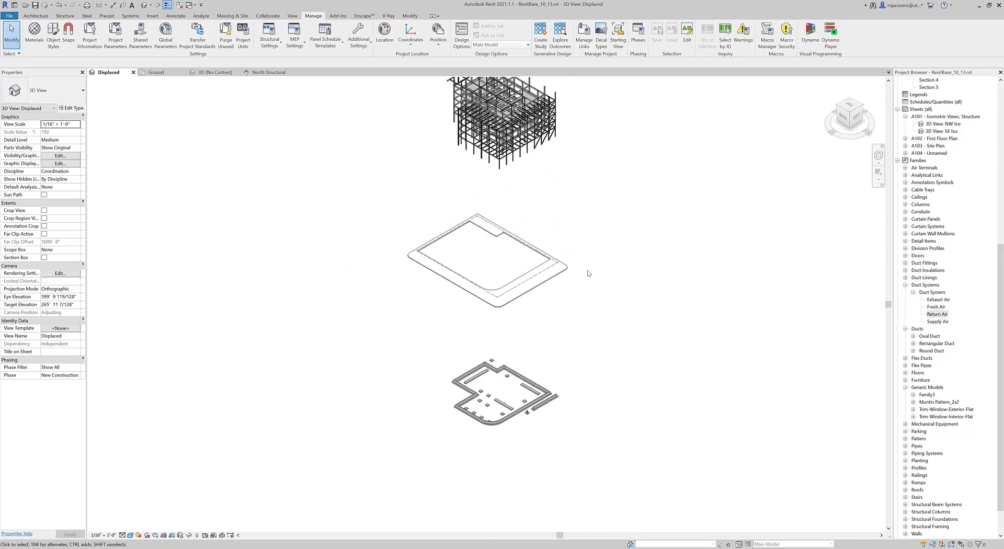
scroll(477, 287, "up", 3)
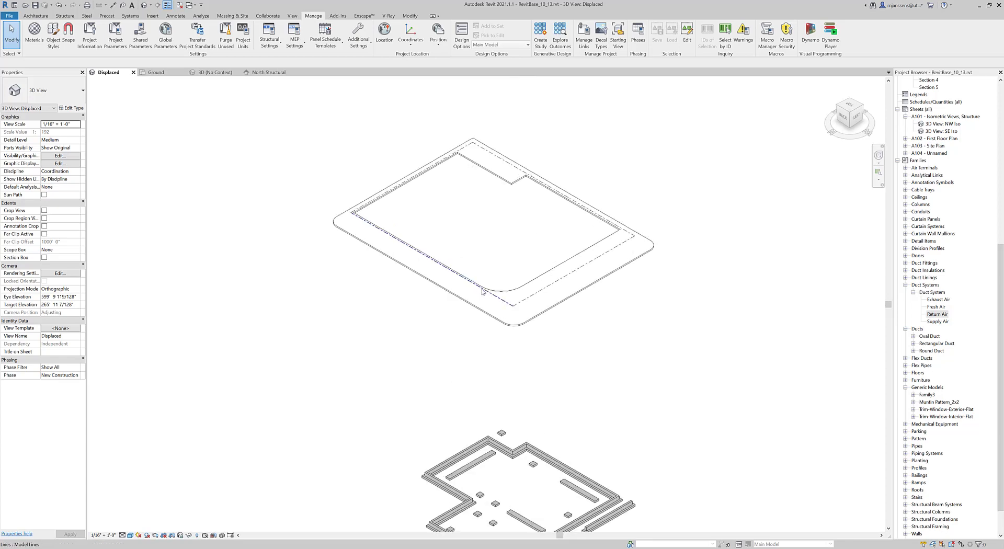
middle_click_drag(487, 256, 482, 293)
scroll(482, 293, "up", 1)
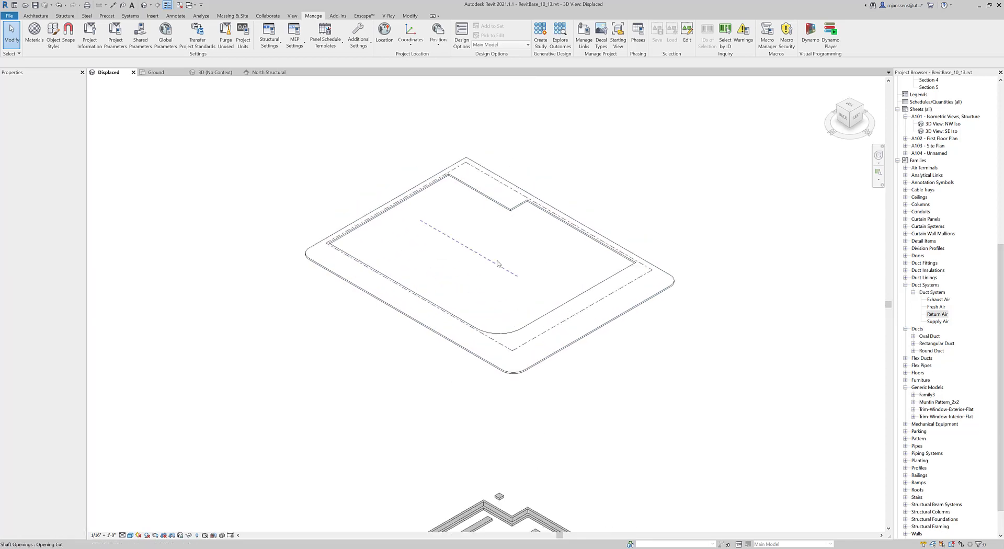
left_click(522, 202)
middle_click_drag(527, 255, 498, 366)
scroll(506, 356, "down", 2)
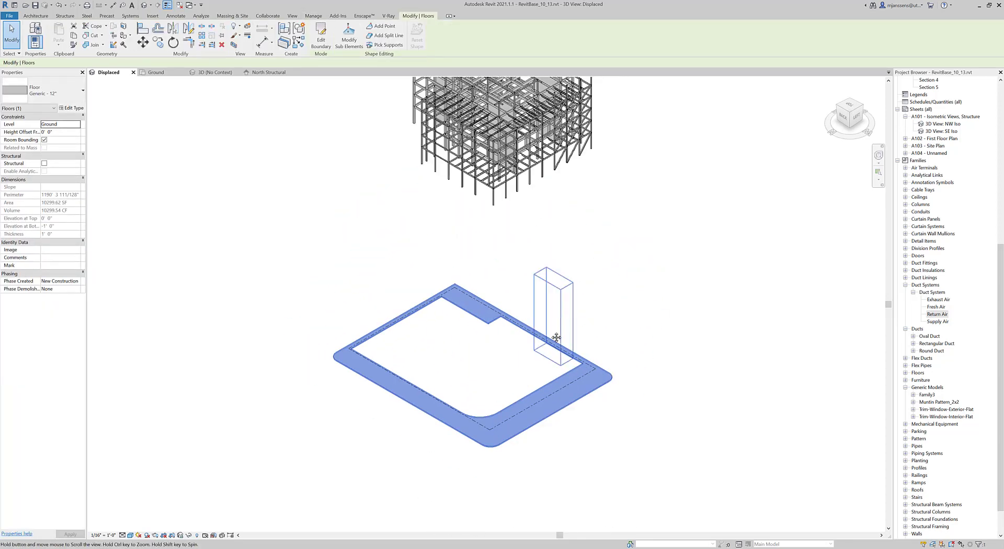
middle_click_drag(556, 339, 530, 426)
scroll(533, 338, "down", 2)
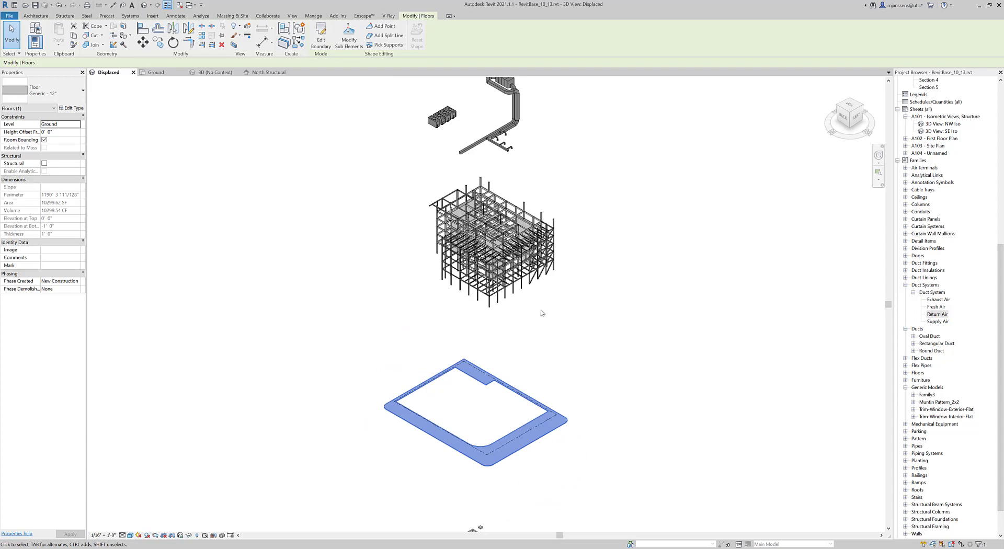
middle_click_drag(543, 312, 527, 346)
left_click(316, 42)
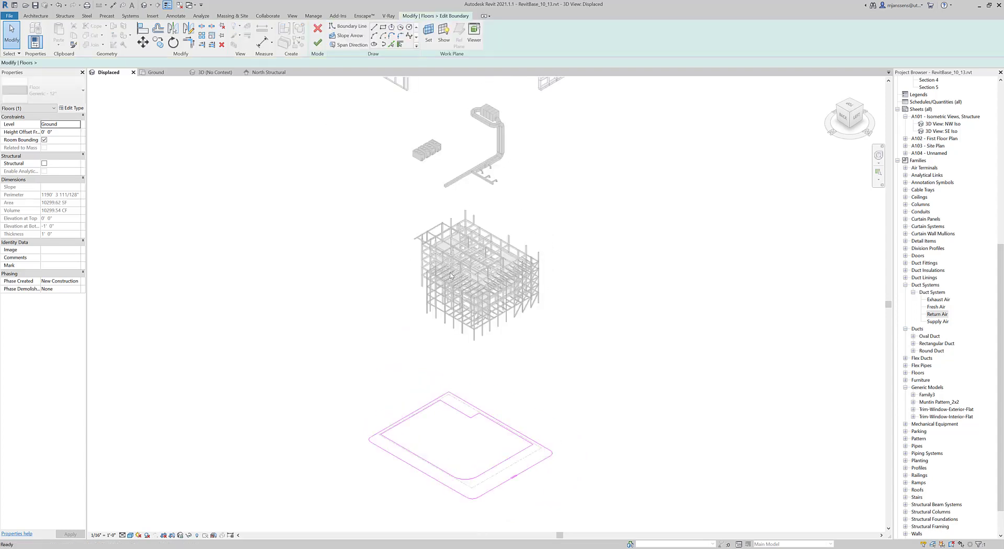
scroll(484, 358, "down", 2)
middle_click_drag(448, 370, 438, 397)
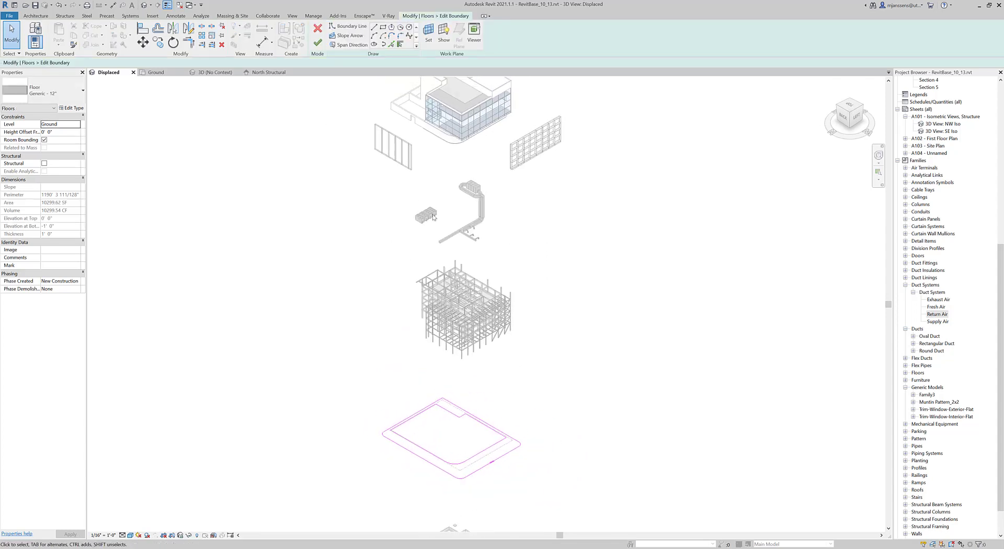
middle_click_drag(421, 135, 413, 208)
scroll(408, 186, "up", 2)
middle_click_drag(444, 335, 489, 157)
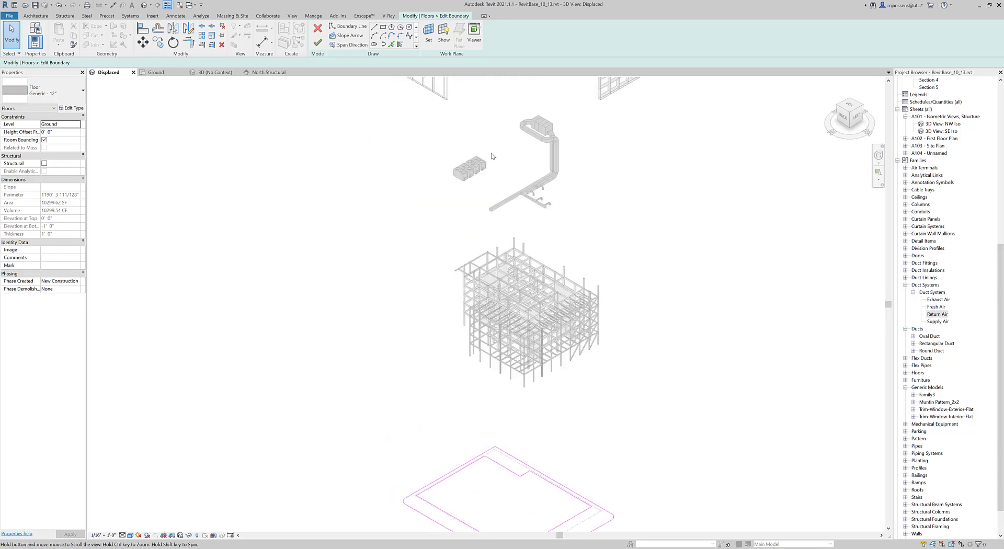
middle_click_drag(493, 441, 493, 364)
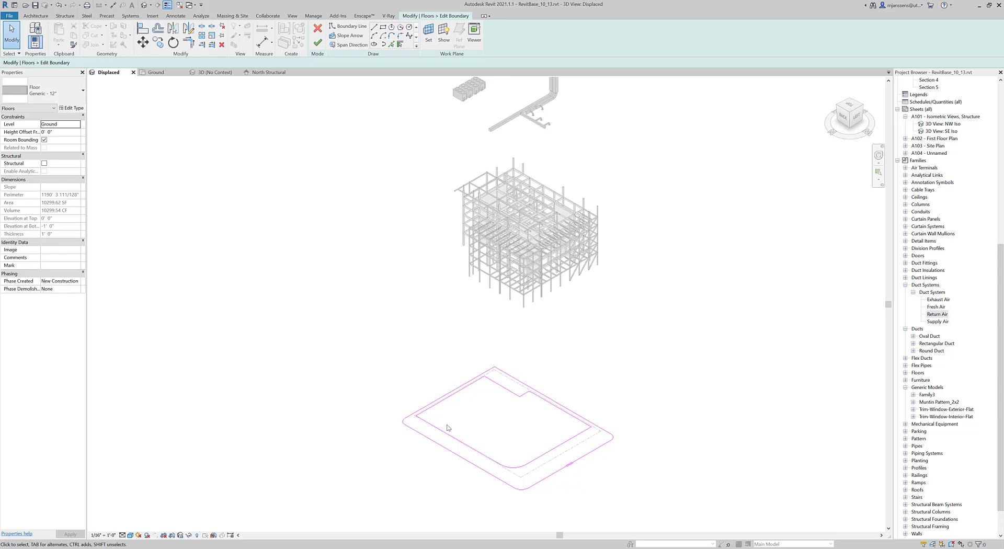
scroll(468, 439, "down", 3)
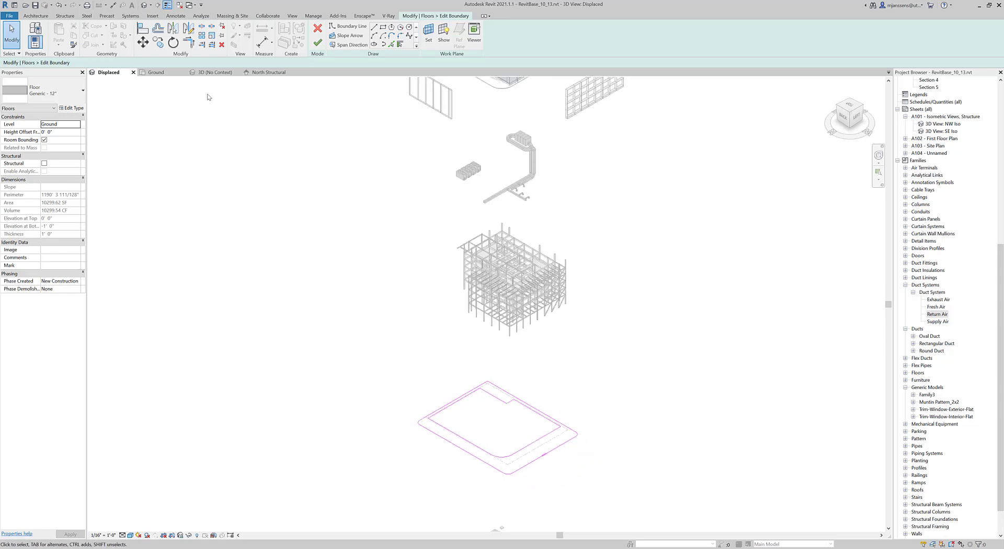
left_click(155, 72)
middle_click_drag(519, 320, 494, 282)
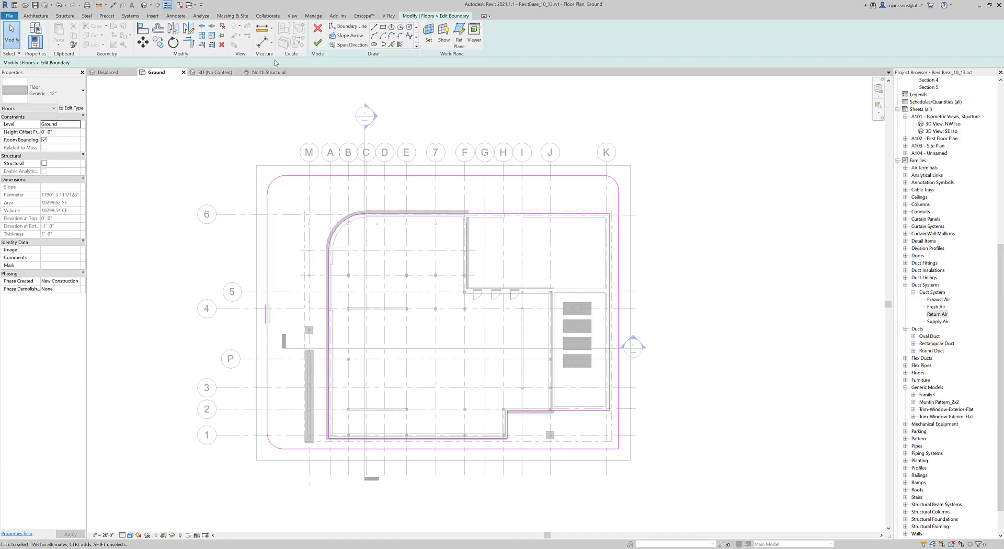
left_click(318, 29)
left_click(108, 72)
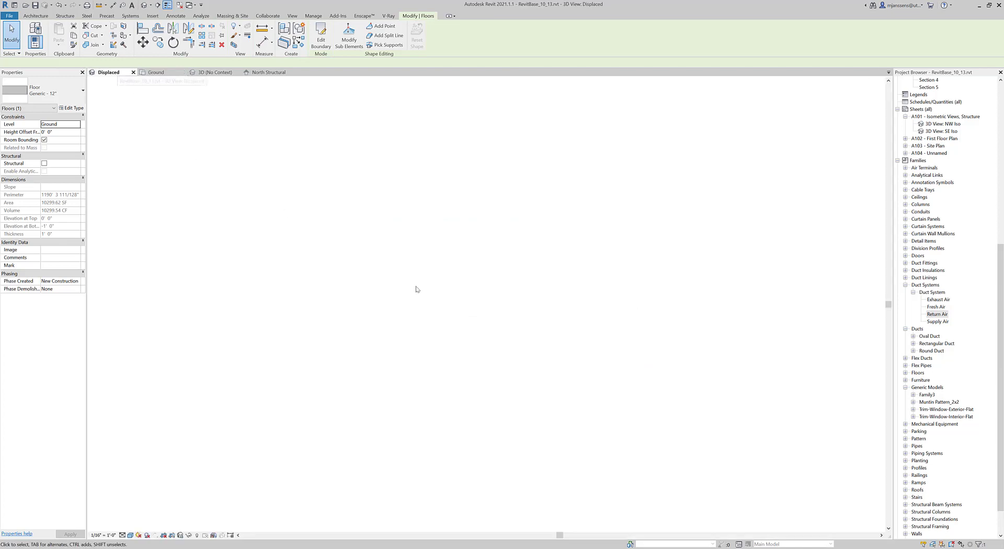
left_click(545, 378)
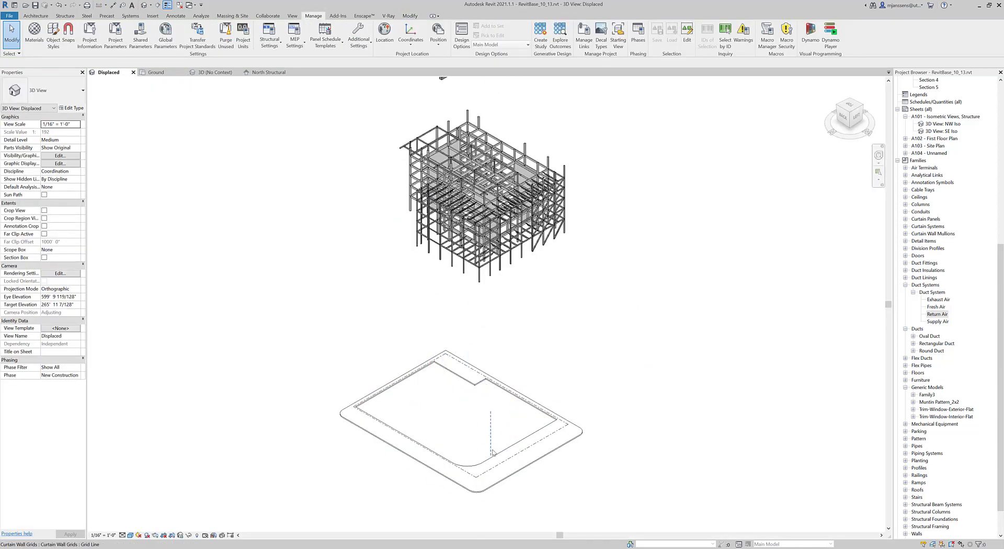
Step: Select the lowest front corner column of the displaced structural frame and open its structural material in the Material Browser
middle_click_drag(470, 409, 482, 462)
scroll(461, 273, "up", 4)
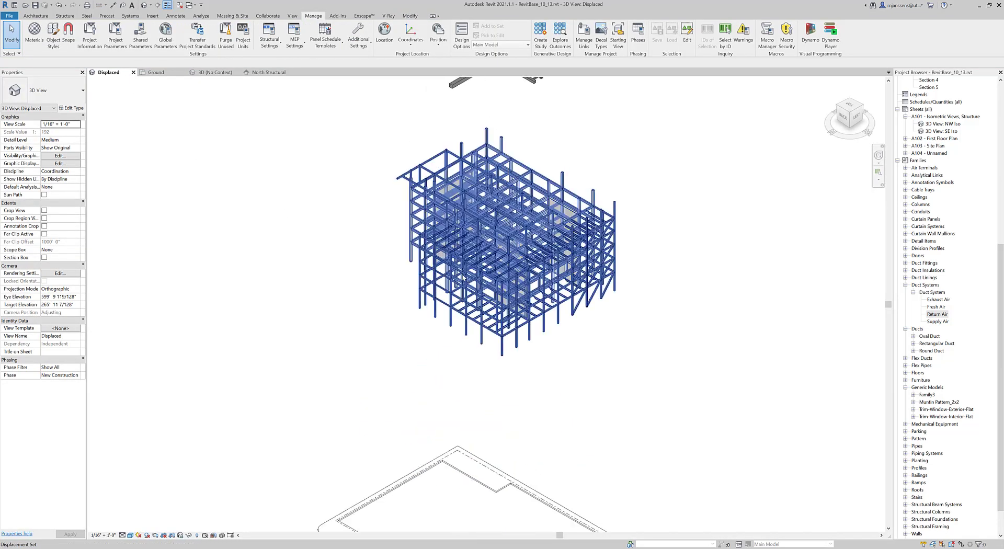
middle_click_drag(464, 274, 437, 366)
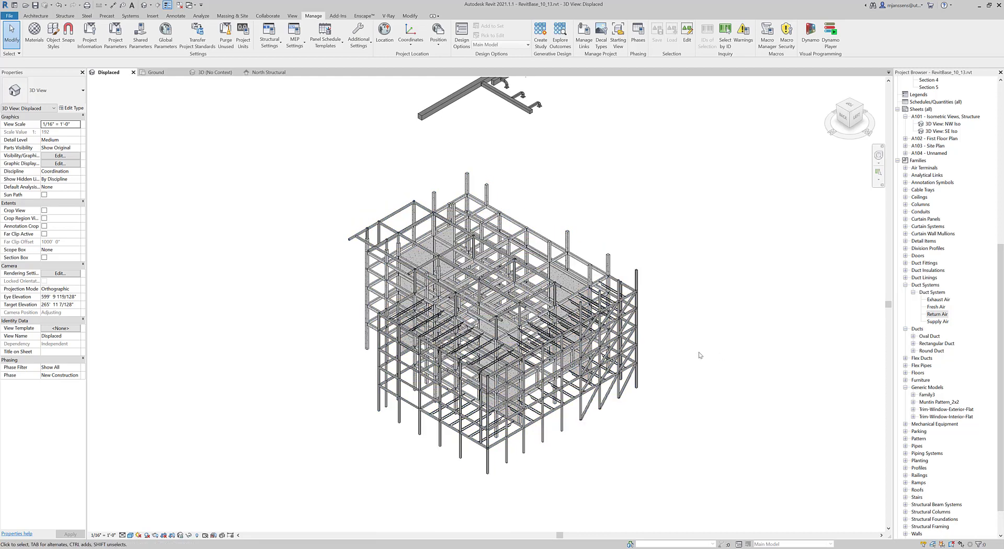
scroll(697, 375, "up", 2)
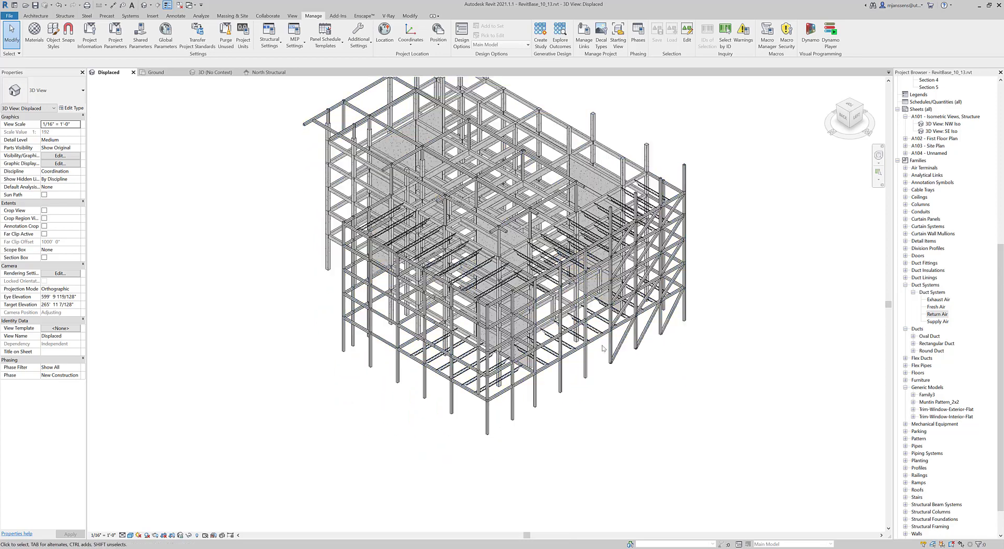
scroll(490, 435, "up", 3)
scroll(490, 434, "up", 1)
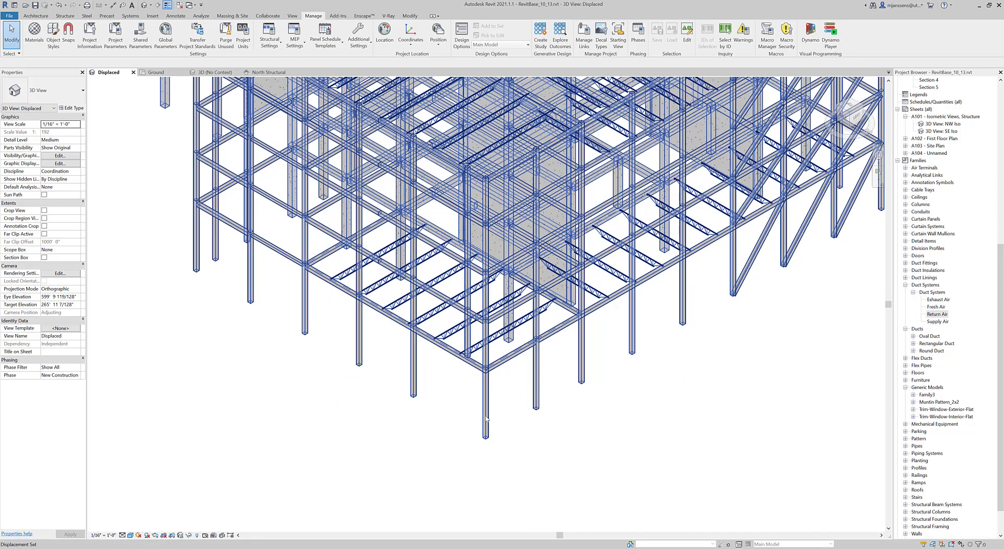
left_click(488, 359)
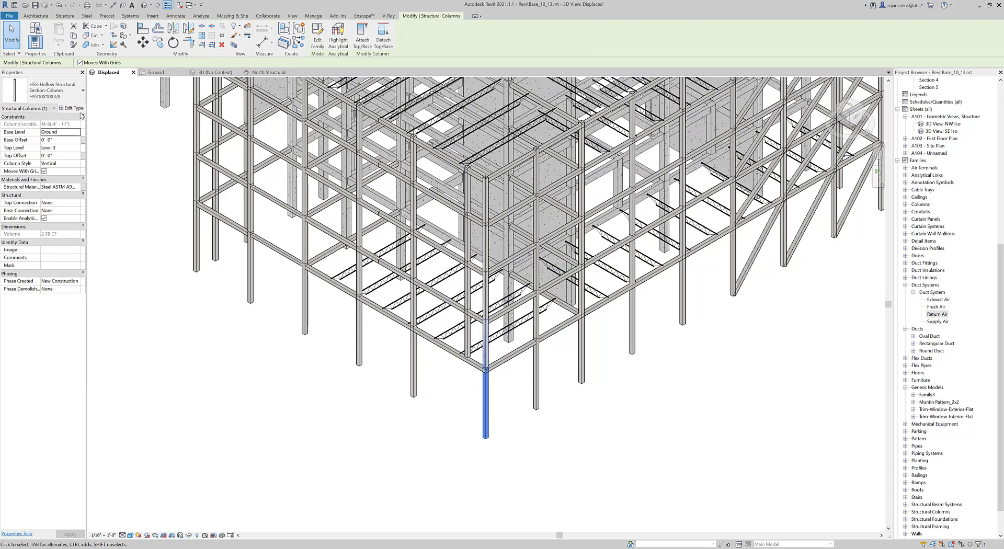
left_click(62, 187)
left_click(78, 186)
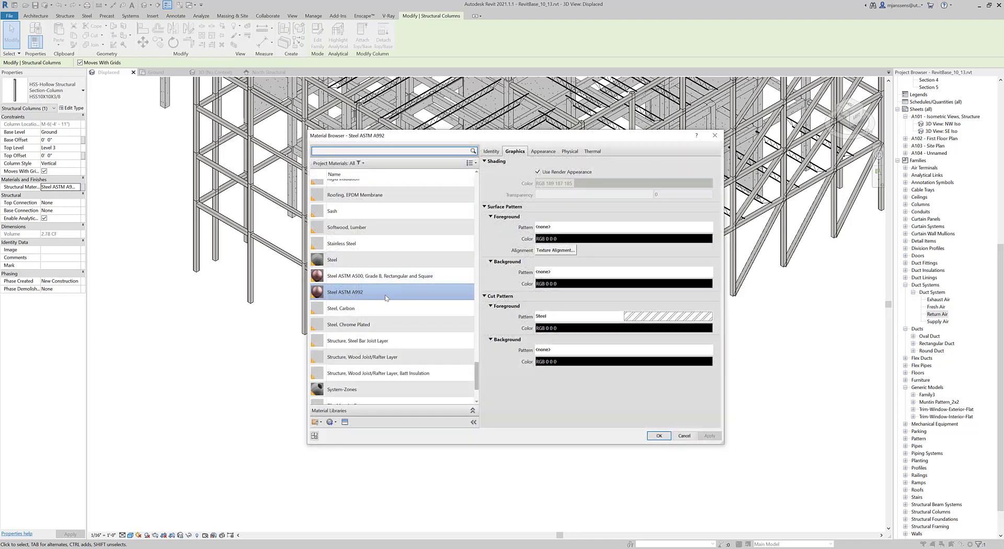
Step: Turn off Use Render Appearance for Steel ASTM A992 and set its shading color to RGB 170 136 136
left_click(537, 172)
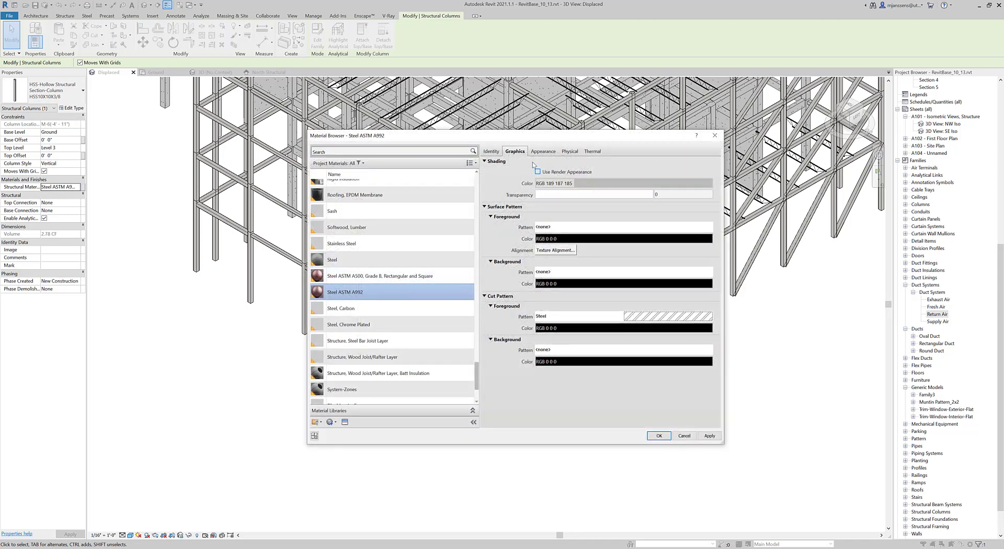
left_click(555, 183)
double_click(595, 309)
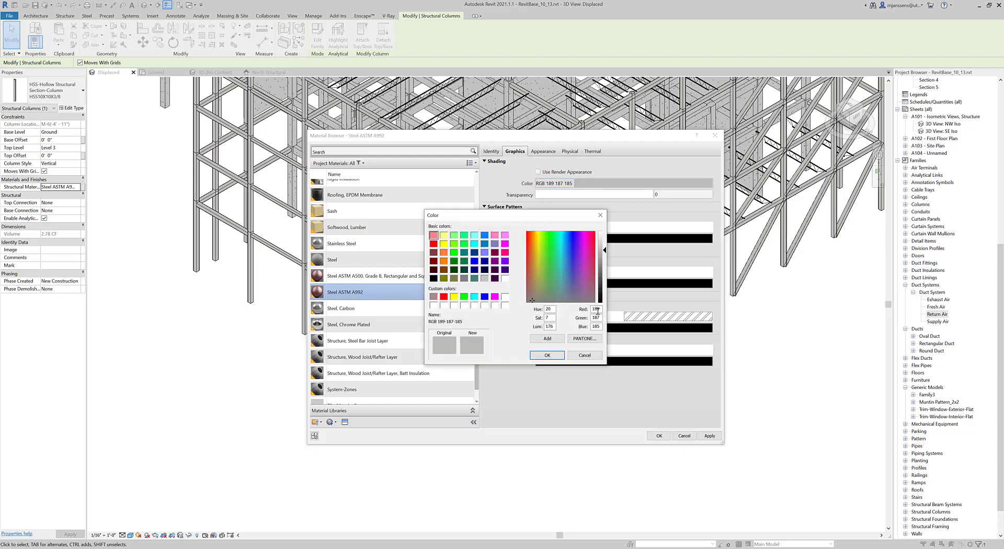
type("170")
key("Tab")
type("136")
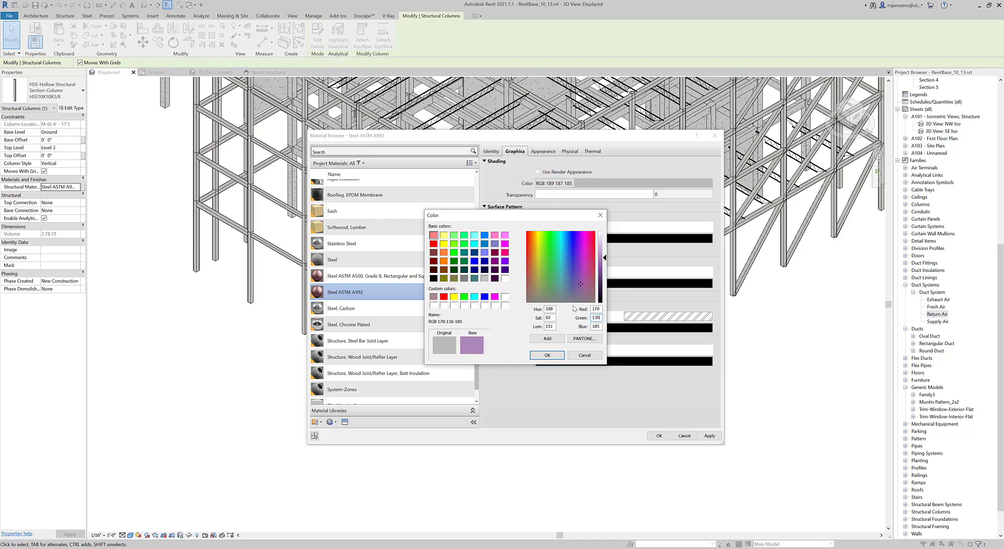
key("Tab")
type("136")
key("Return")
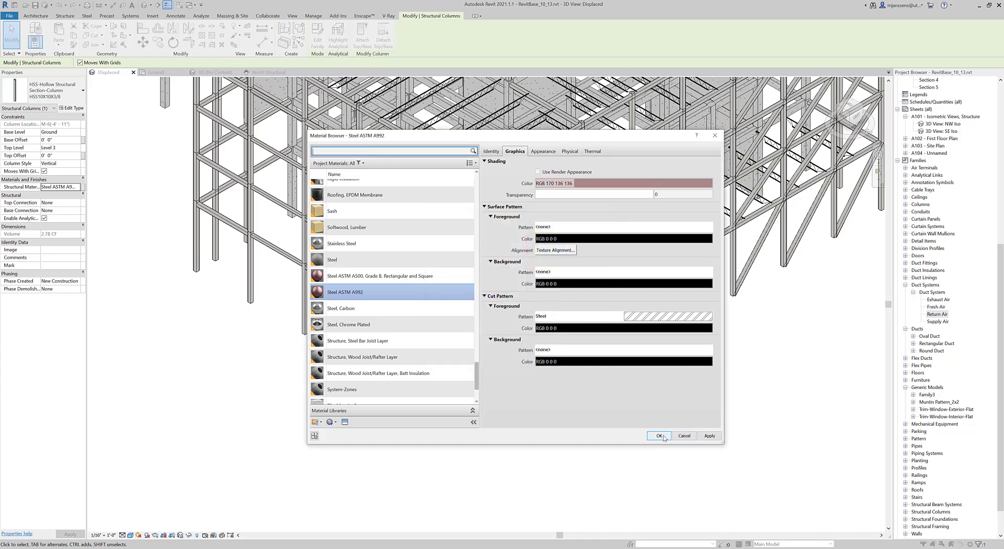
Step: Accept the Steel ASTM A992 color and open the structural material of the lowest girder running back from the front corner column
left_click(659, 436)
left_click(596, 448)
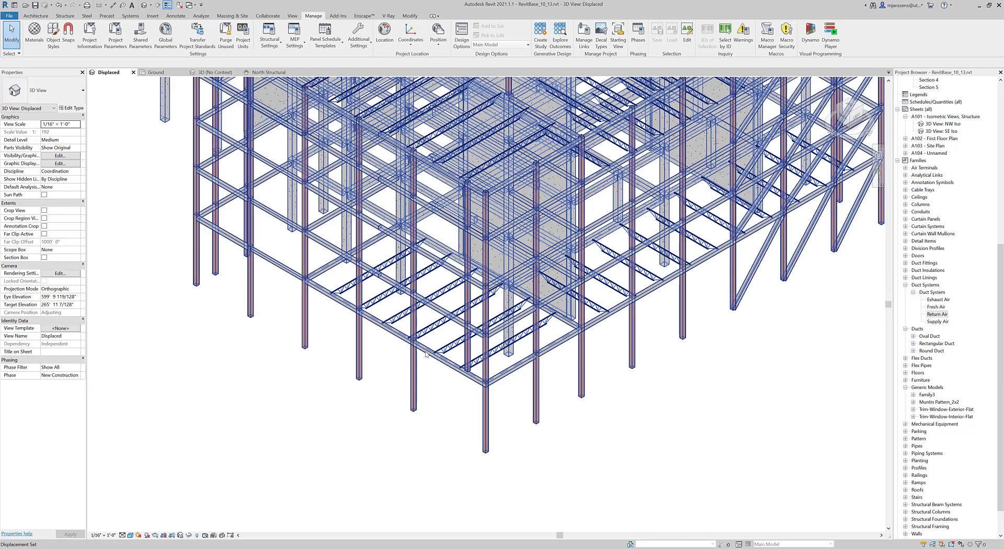
key("Tab")
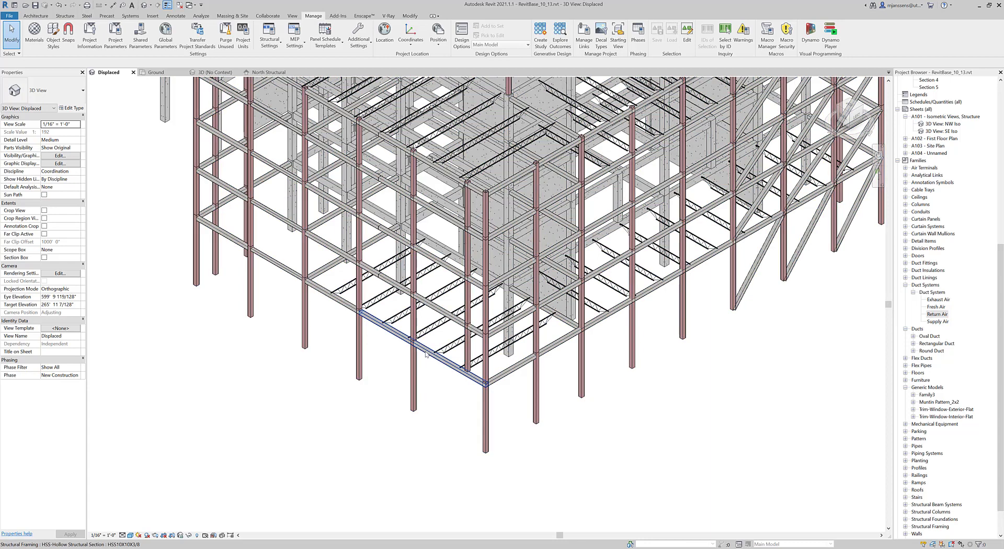
left_click(426, 355)
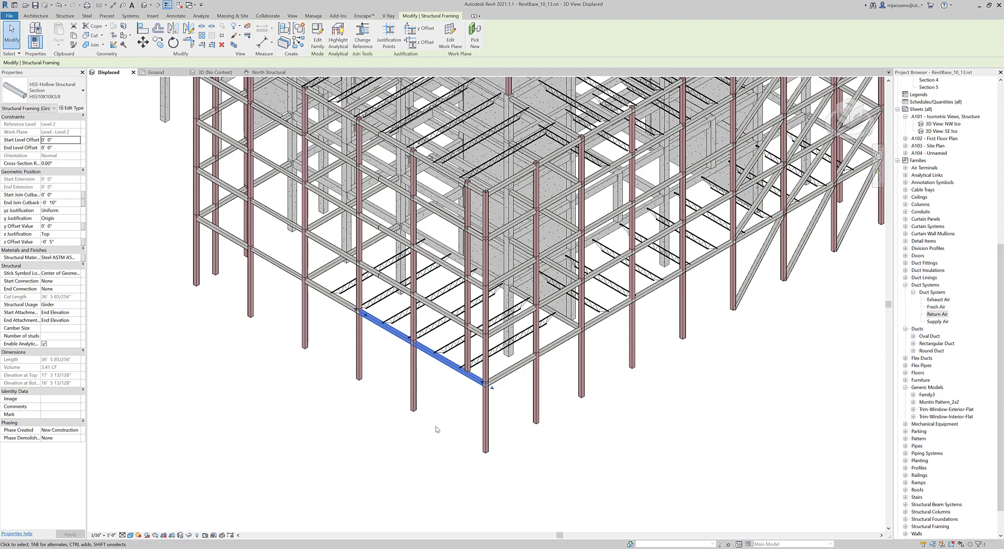
left_click(72, 258)
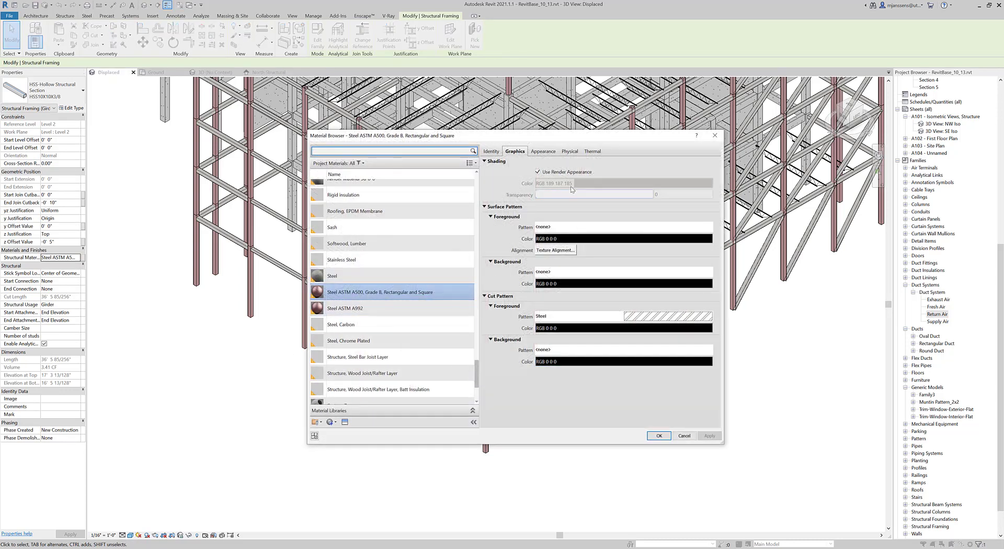
Step: Turn off Use Render Appearance for Steel ASTM A500, Grade B, Rectangular and Square and set its shading color to RGB 170 136 136
left_click(538, 172)
left_click(555, 183)
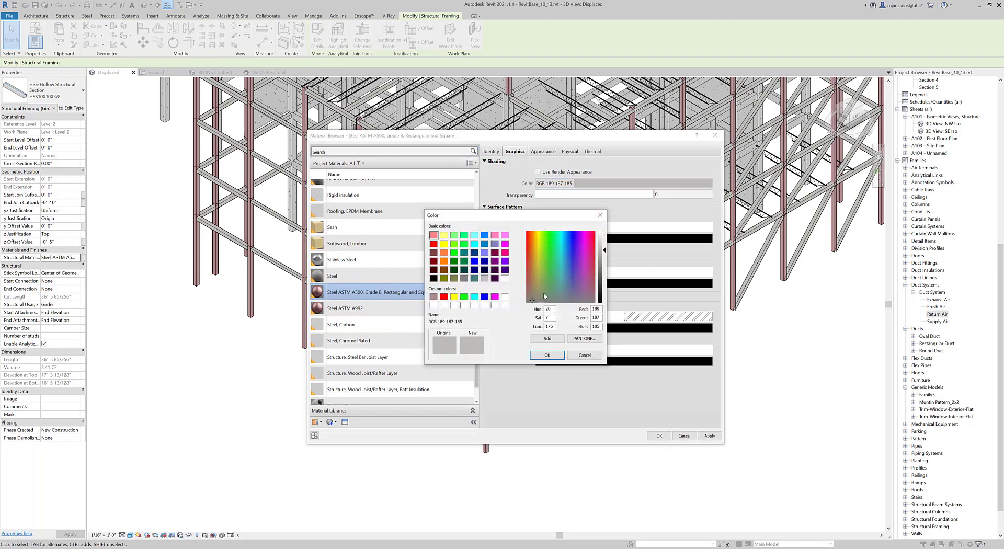
left_click(434, 297)
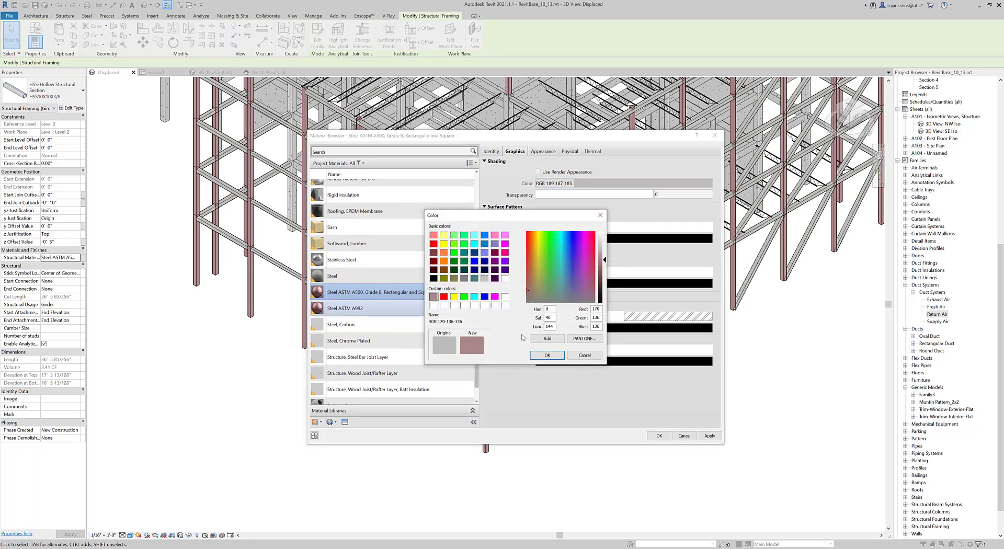
left_click(548, 354)
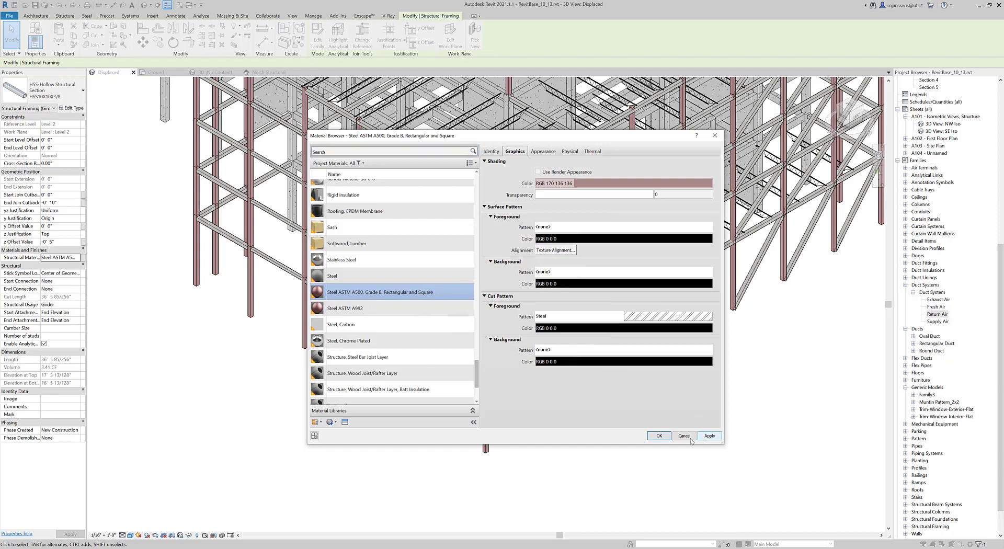
left_click(659, 436)
scroll(506, 368, "up", 2)
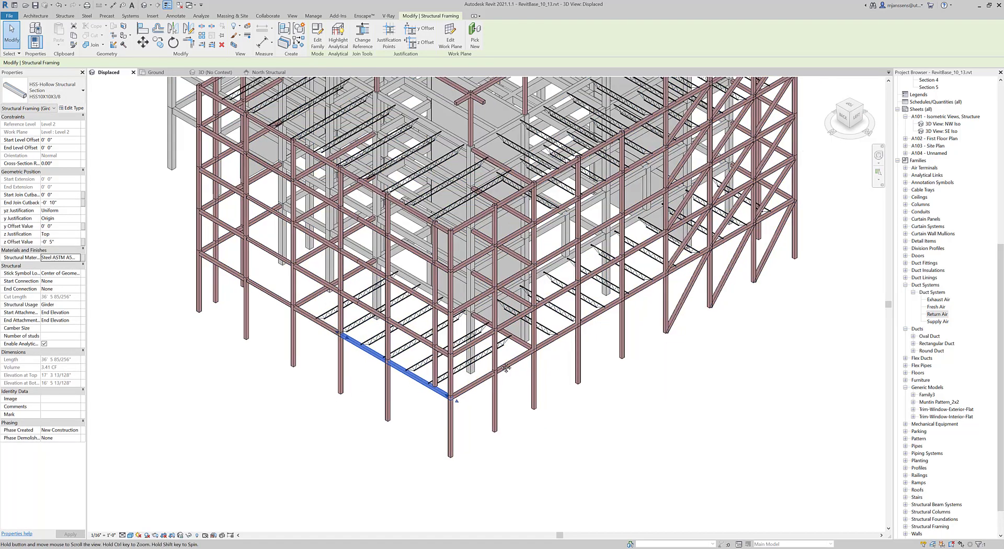
scroll(506, 368, "up", 1)
left_click(726, 403)
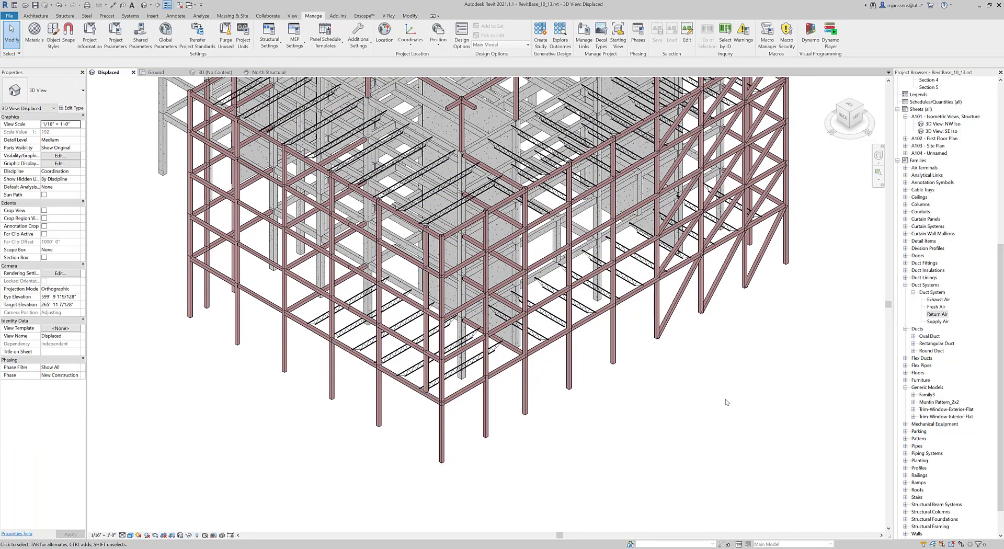
Step: Assign Steel ASTM A500, Grade B, Rectangular and Square as the structural material of the K-Series Bar Joist-Angle Web 18K6 type
middle_click_drag(775, 358, 702, 527)
middle_click_drag(327, 508, 423, 364)
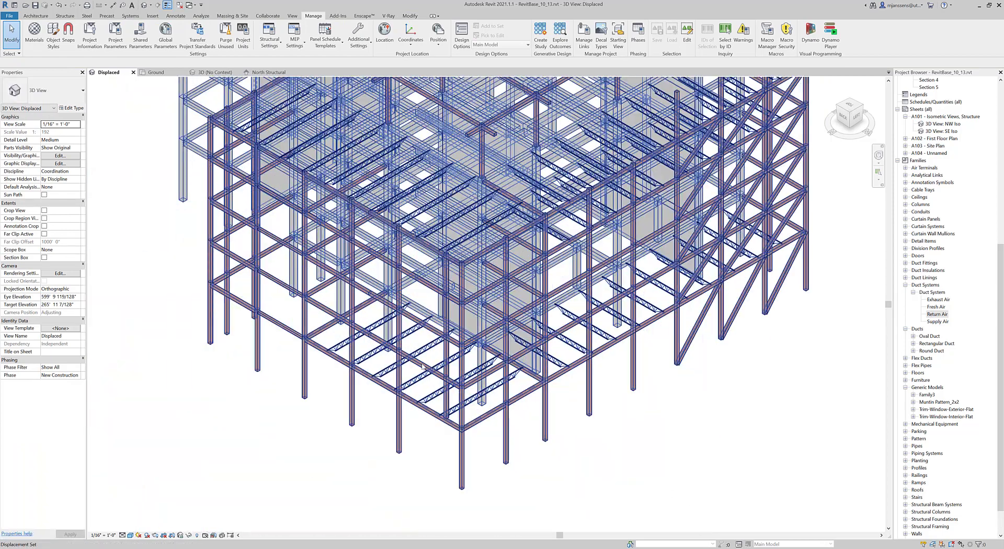
scroll(424, 336, "up", 2)
scroll(503, 377, "up", 2)
key("Tab")
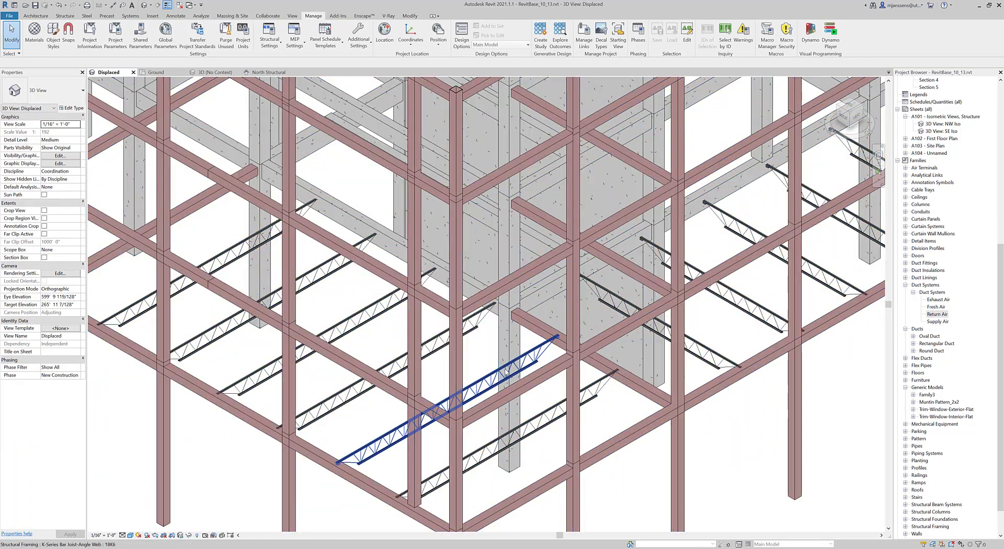
left_click(506, 371)
middle_click_drag(555, 434, 590, 397)
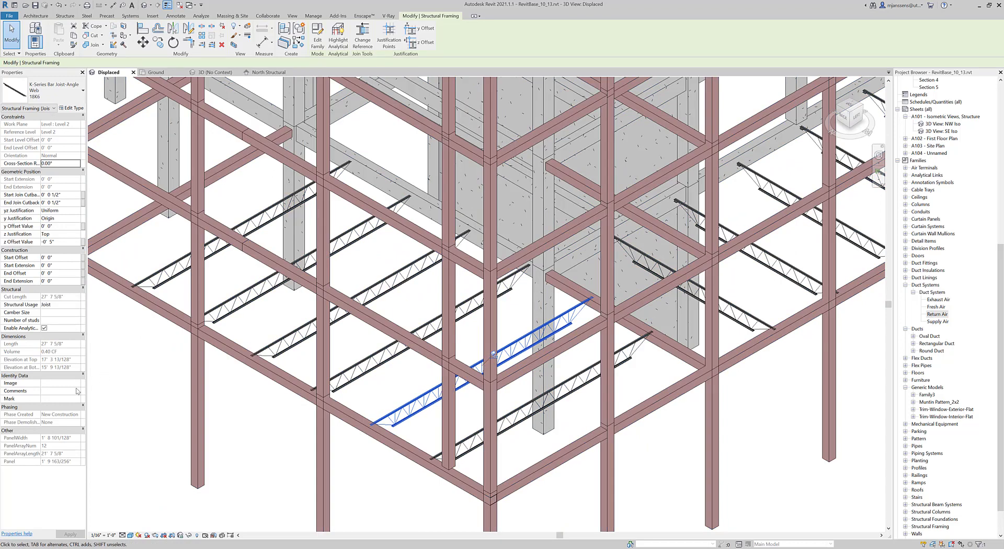
left_click(72, 108)
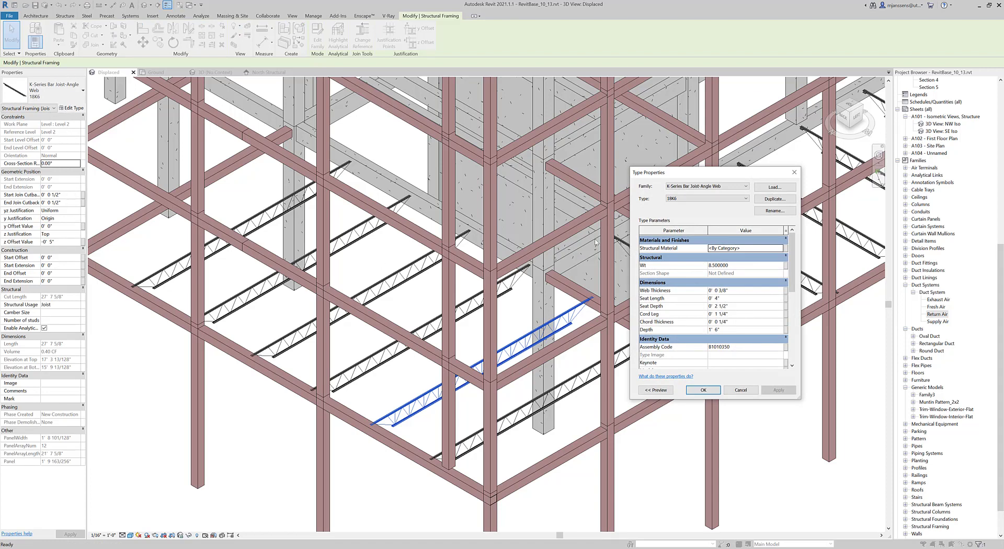
left_click_drag(658, 178, 621, 166)
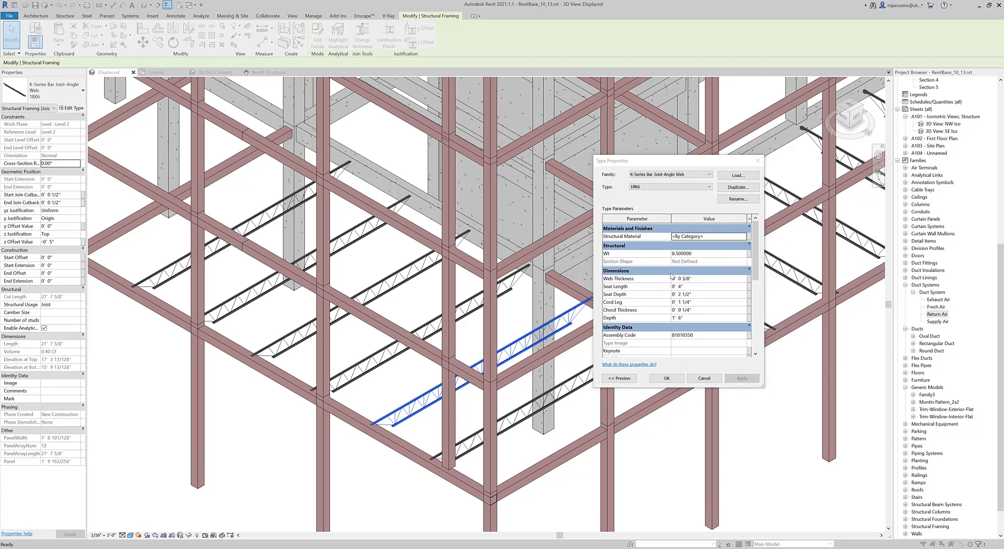
left_click(746, 239)
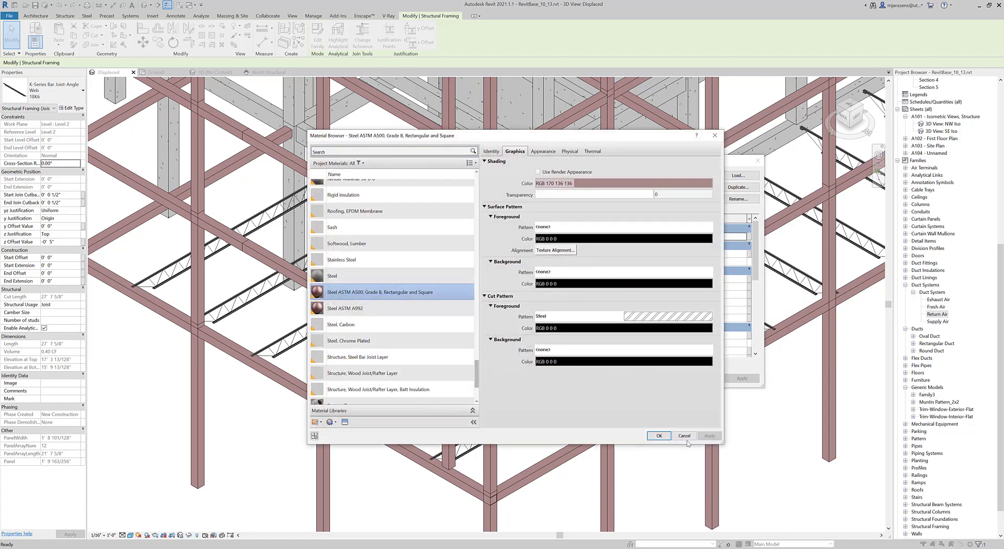
left_click(669, 437)
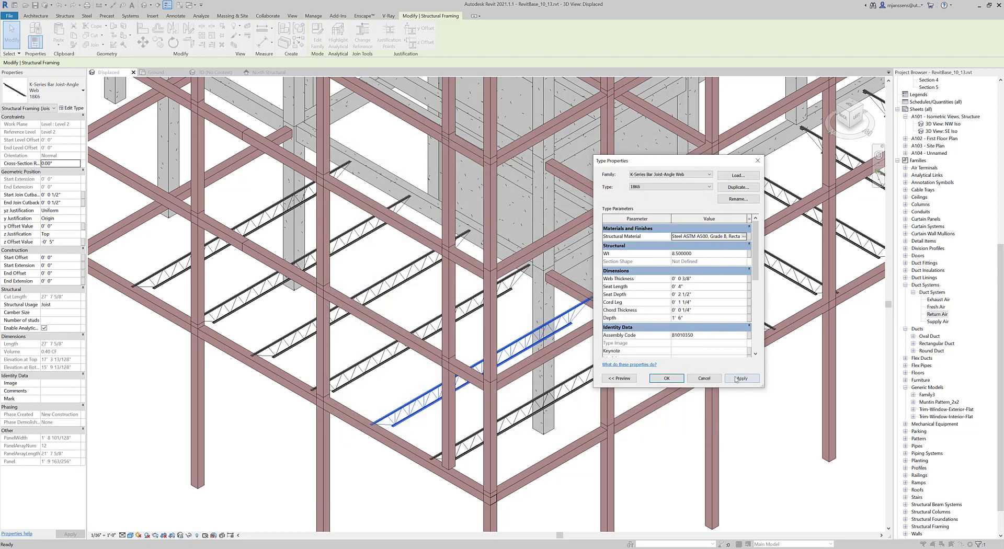
left_click(667, 378)
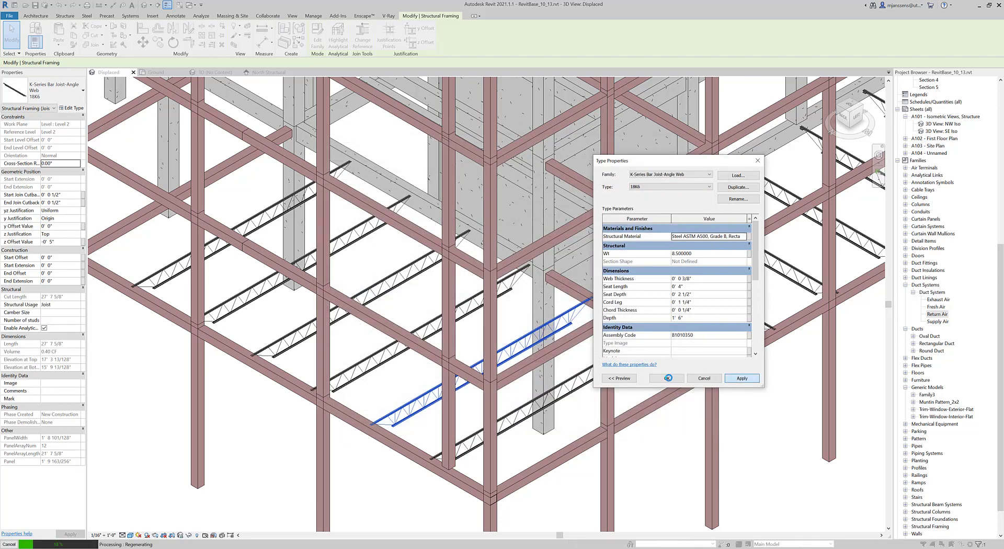
Step: Try the Fine detail level on the steel bar joists and return the displaced view to Medium
scroll(646, 375, "up", 3)
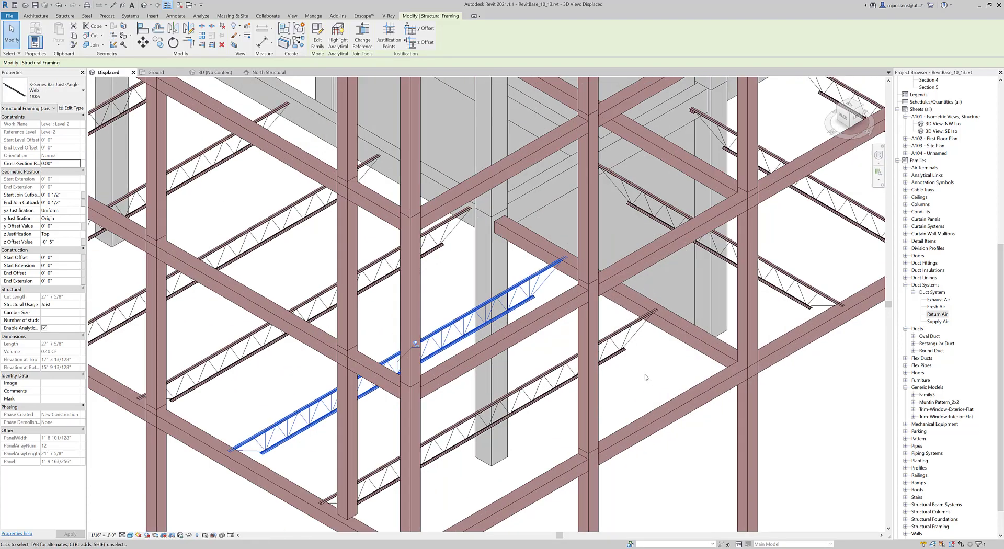
scroll(530, 391, "up", 2)
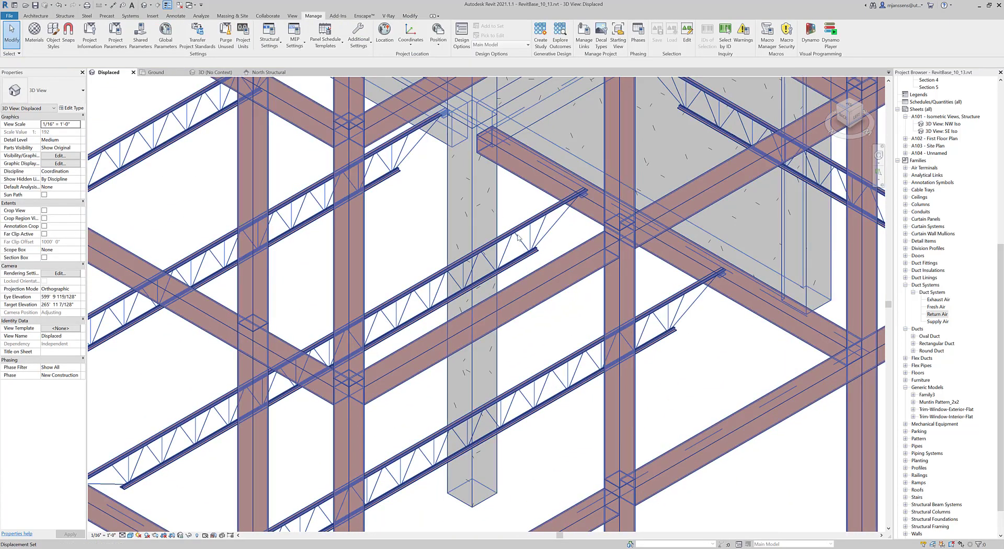
left_click(131, 535)
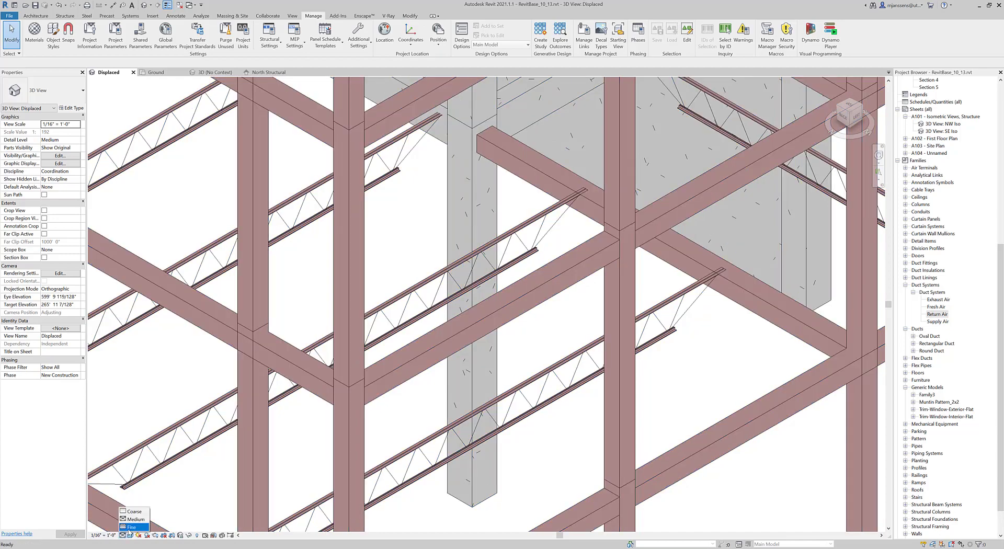
left_click(132, 527)
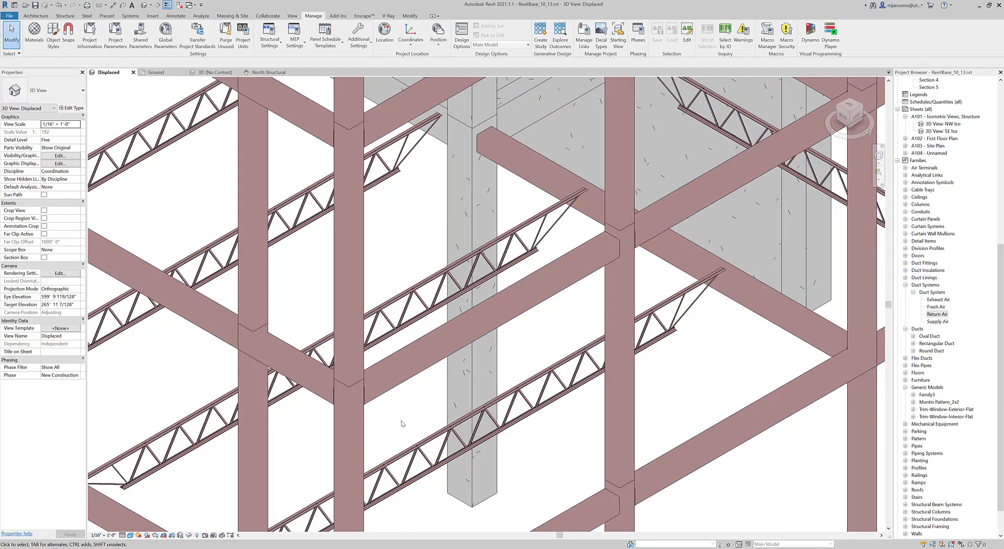
scroll(401, 423, "down", 10)
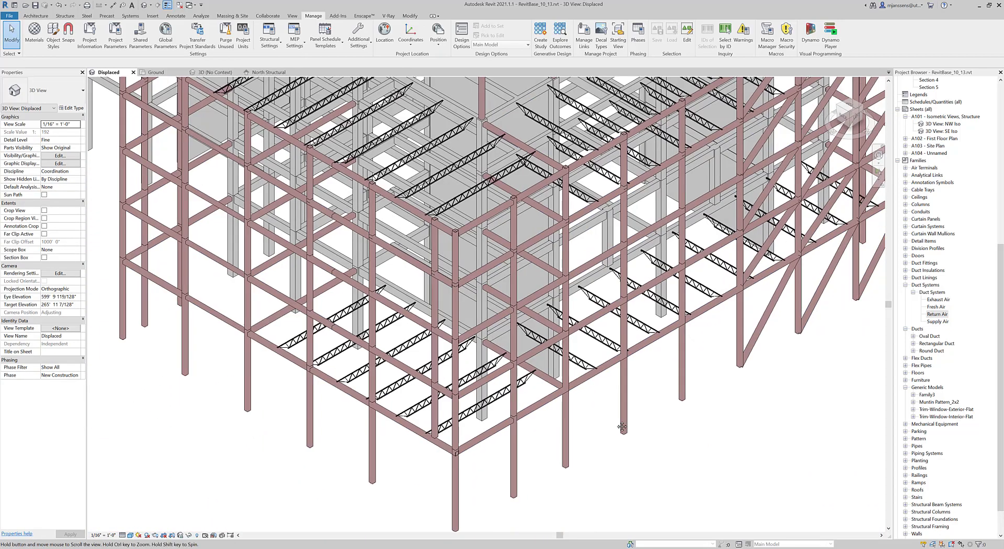
scroll(690, 434, "down", 5)
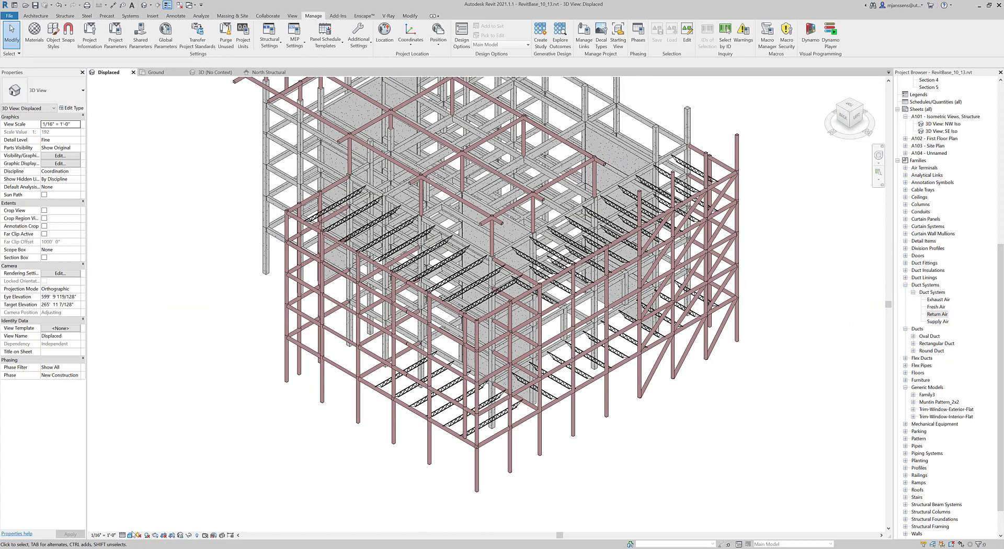
left_click(122, 535)
left_click(132, 519)
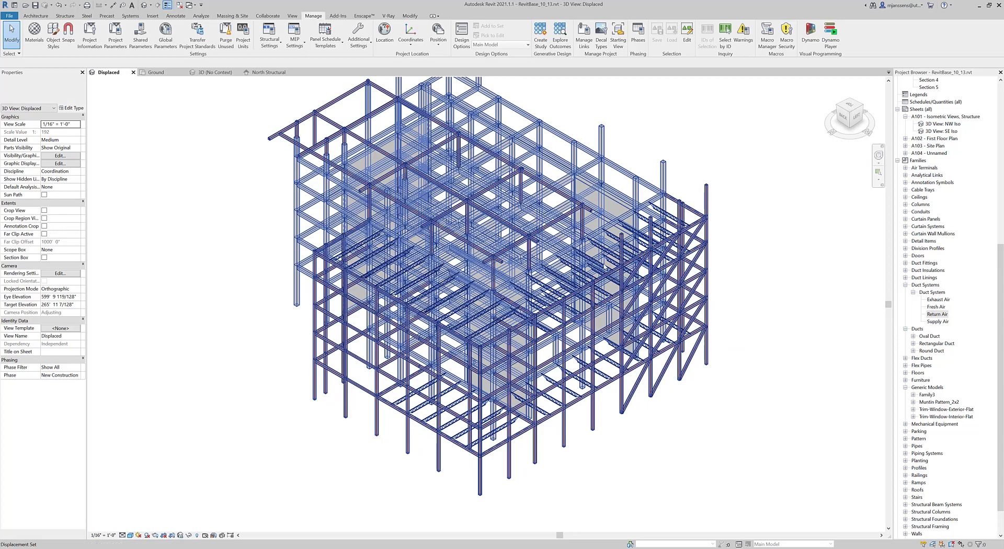
Step: Examine the recolored structural frame and the ducts and cooling towers above it in the exploded model
scroll(558, 253, "up", 5)
scroll(557, 253, "down", 5)
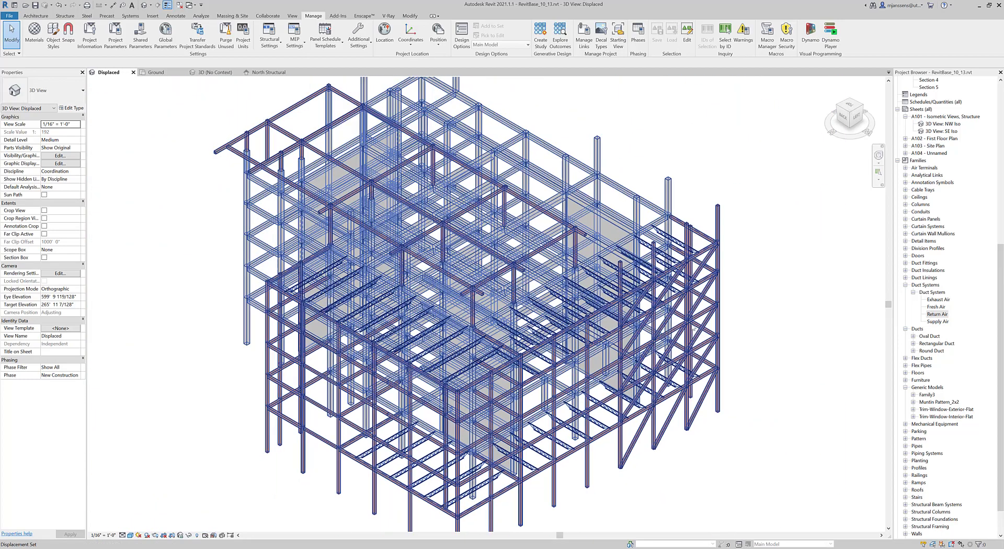
scroll(727, 277, "down", 2)
middle_click_drag(721, 262, 757, 287)
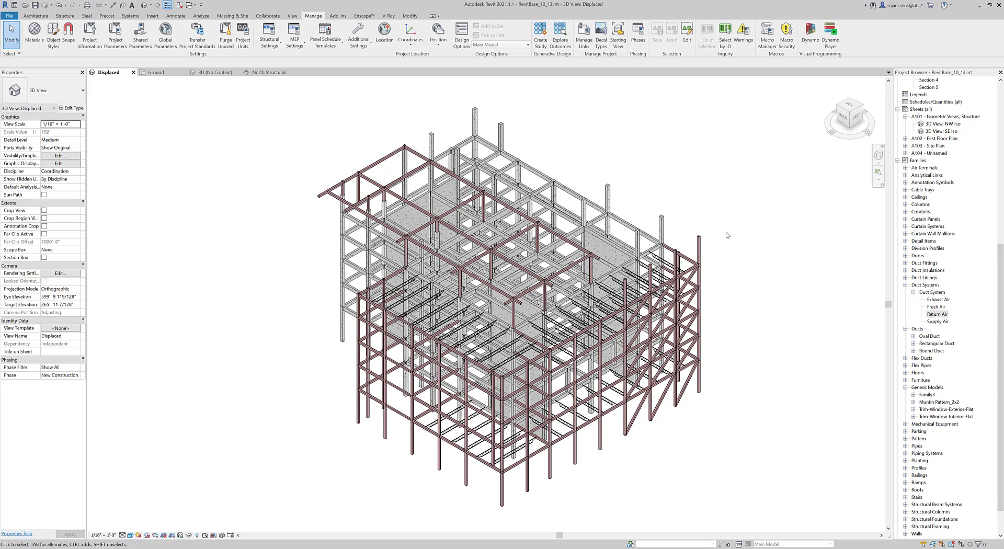
scroll(642, 224, "down", 1)
middle_click_drag(667, 121, 664, 267)
middle_click_drag(623, 166, 625, 260)
scroll(572, 206, "up", 1)
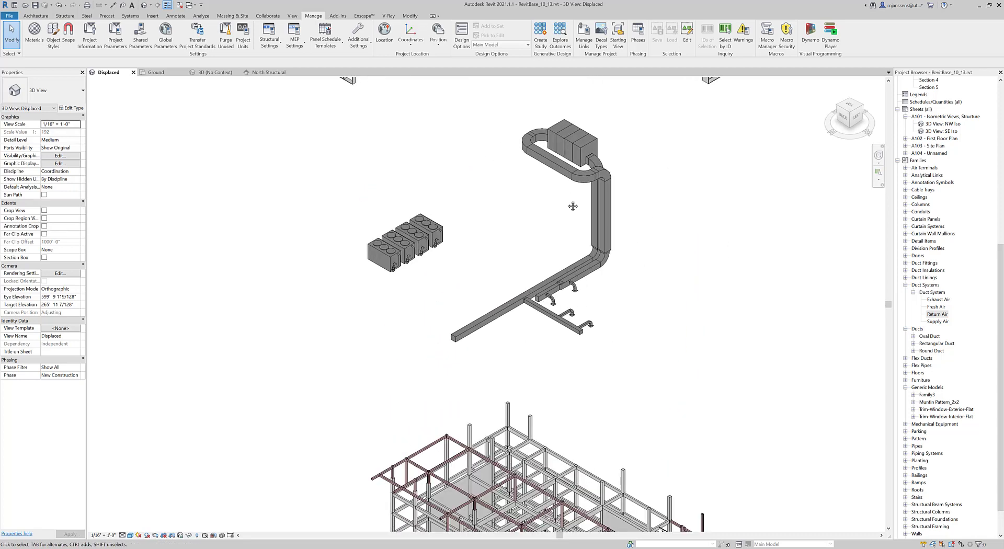
scroll(578, 223, "up", 1)
middle_click_drag(572, 206, 605, 222)
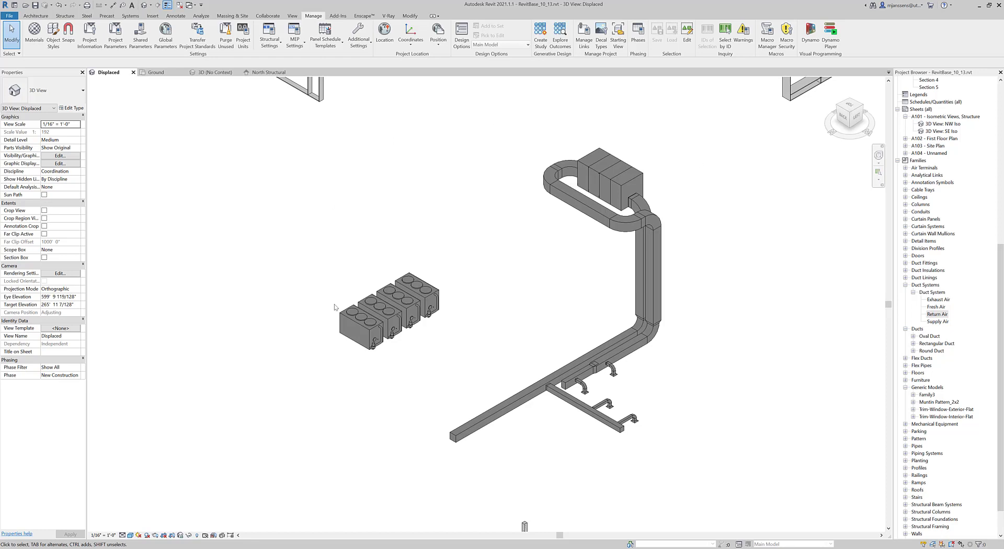
Step: Select the front cooling tower in the row of four and open its type's Tower Material in the Material Browser
key("Tab")
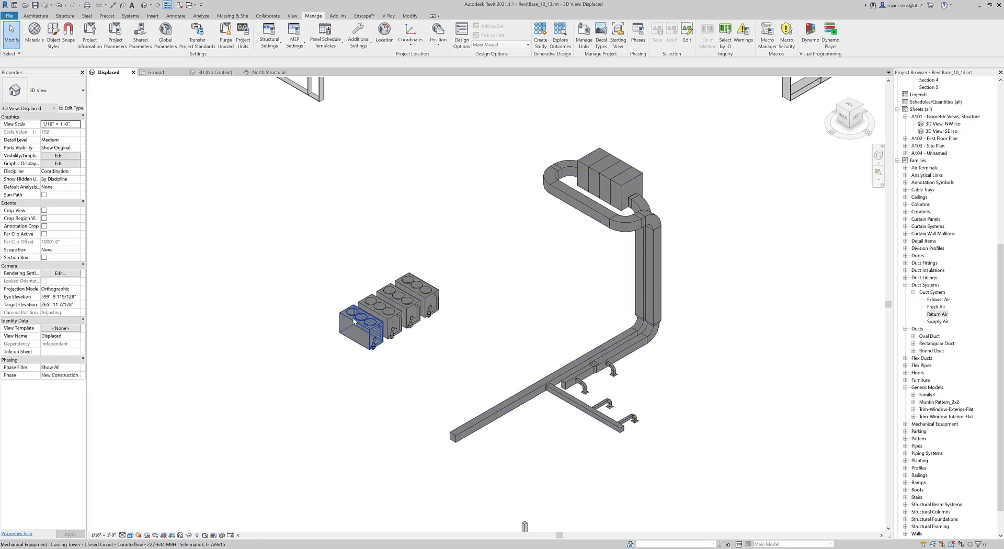
left_click(353, 321)
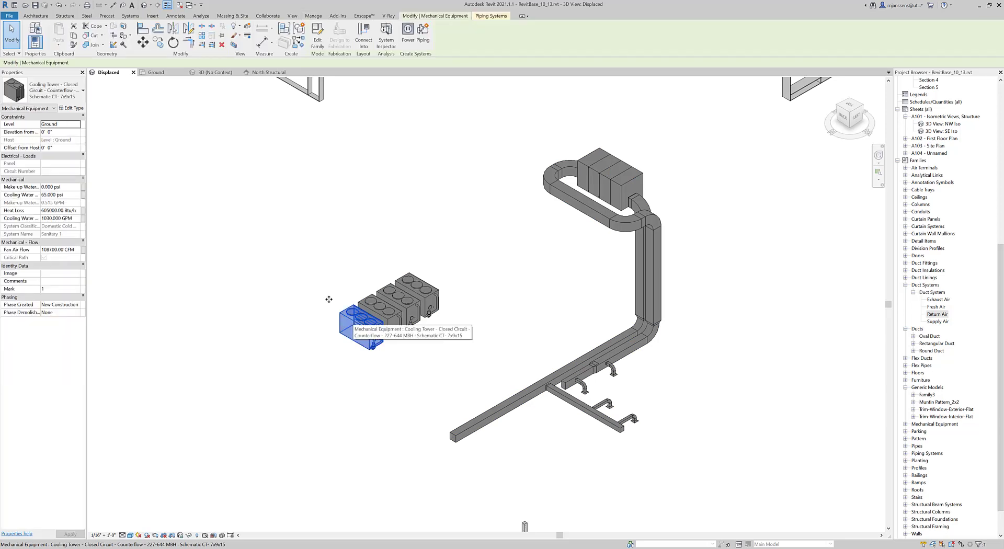
left_click(72, 108)
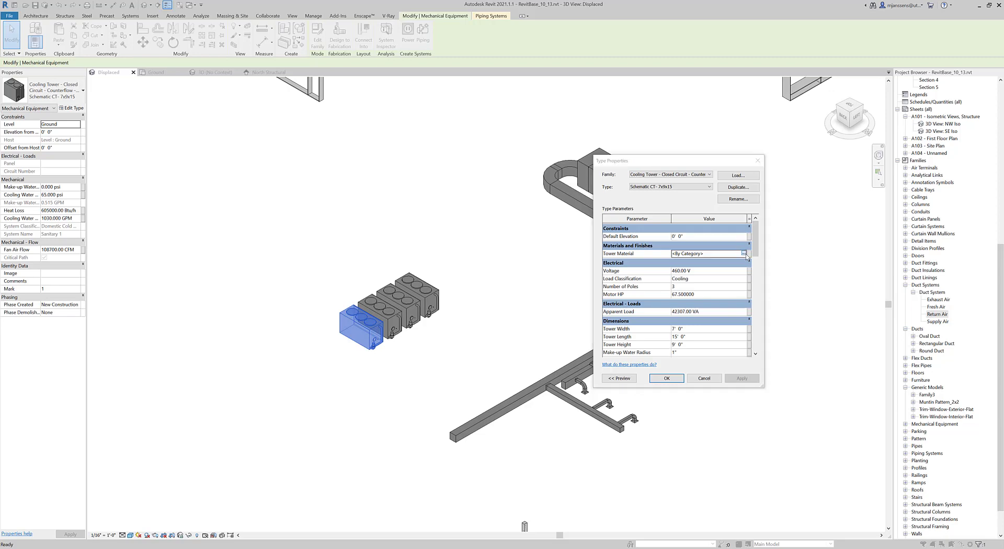
left_click(747, 255)
Step: Duplicate the Default material and name the copy Mechanical Schematic
scroll(389, 363, "up", 15)
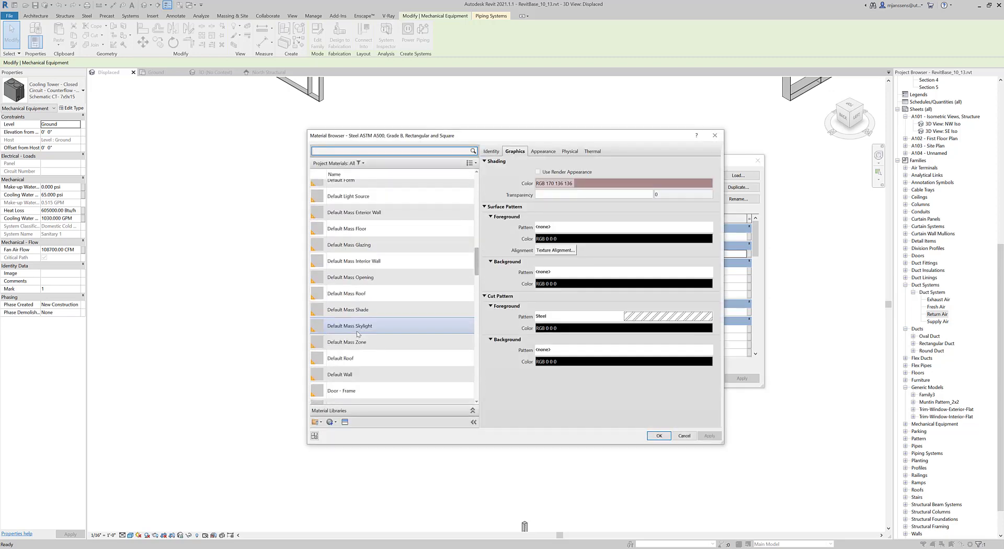
scroll(357, 331, "up", 2)
left_click(352, 250)
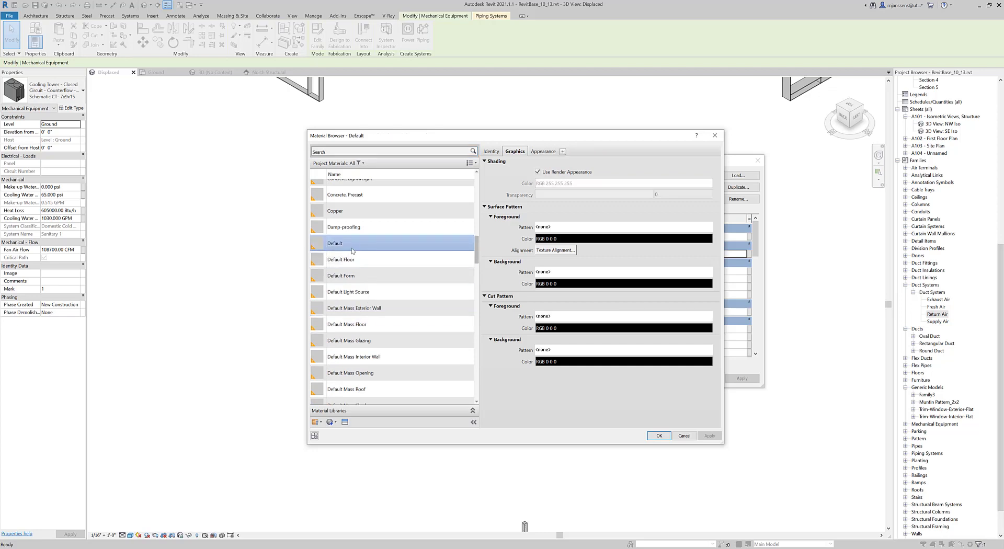
scroll(366, 241, "down", 1)
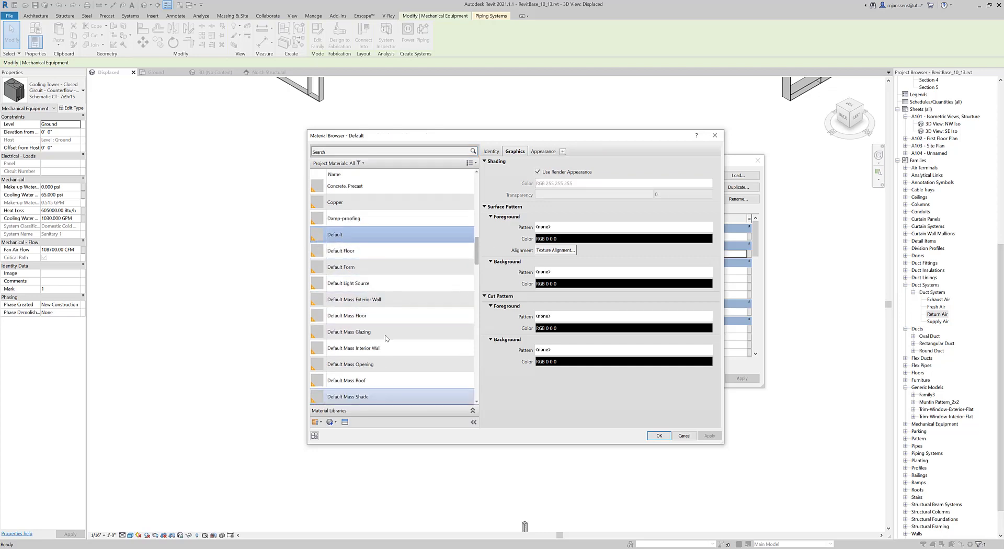
right_click(388, 234)
left_click(409, 247)
type("Mechanical Schematic")
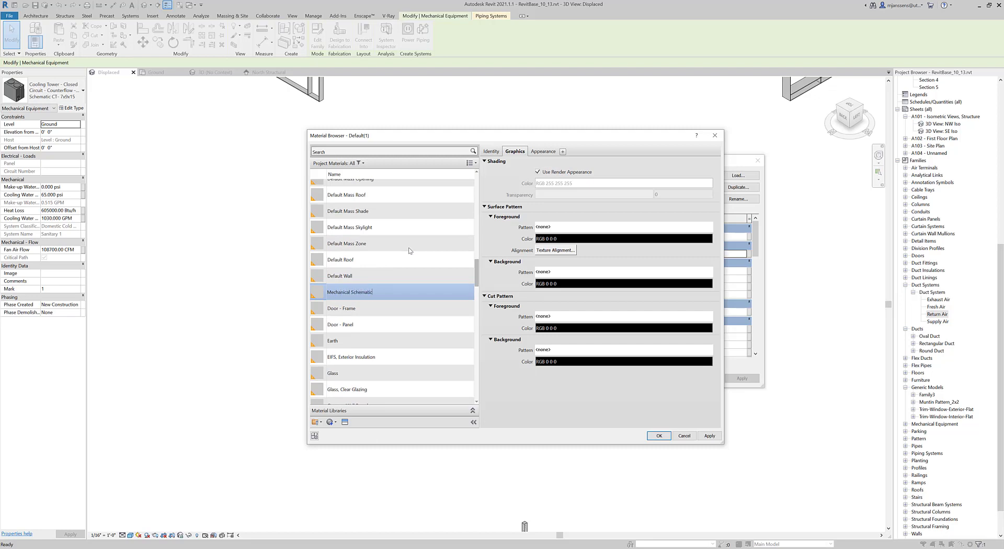
Step: Confirm the Mechanical Schematic material's name and duplicate its Generic appearance asset
key("Return")
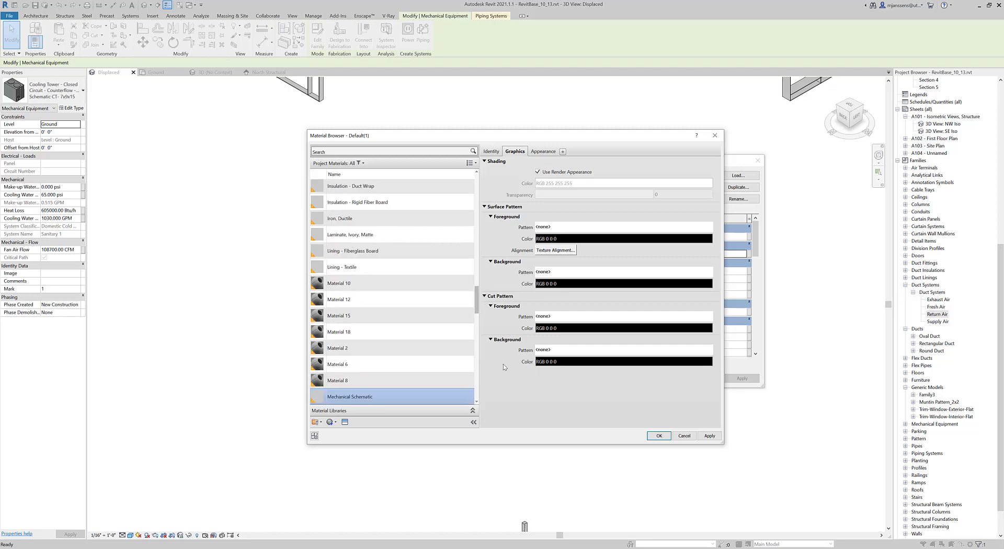
left_click(541, 152)
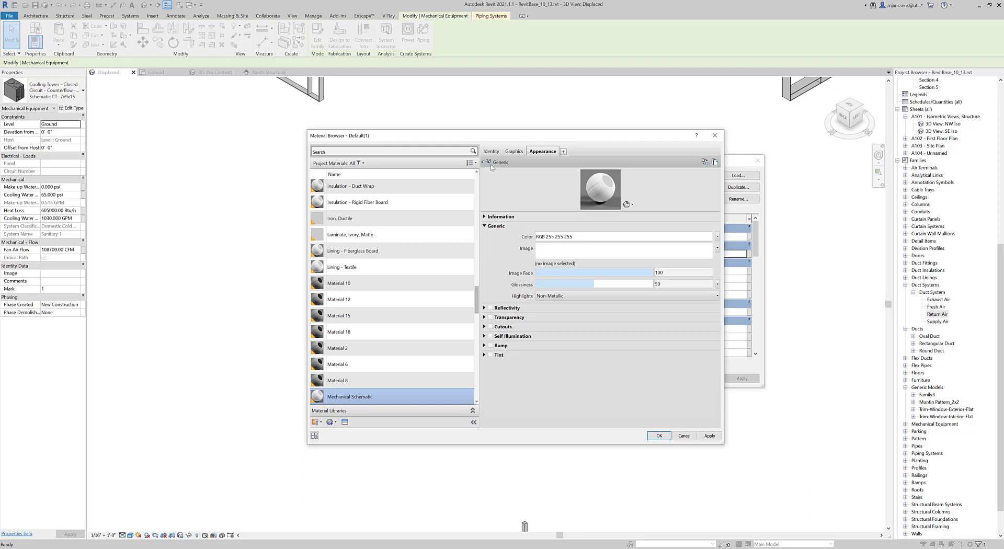
left_click(714, 162)
Step: Turn off Use Render Appearance for Mechanical Schematic and set its shading color to RGB 215 215 215
left_click(512, 151)
left_click(571, 183)
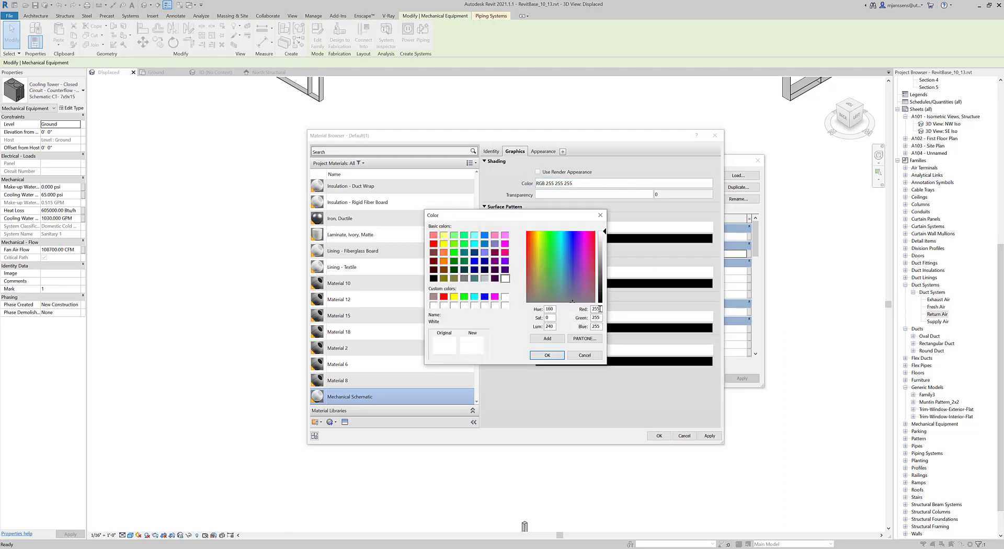
left_click_drag(600, 309, 582, 308)
type("215")
key("Tab")
type("215")
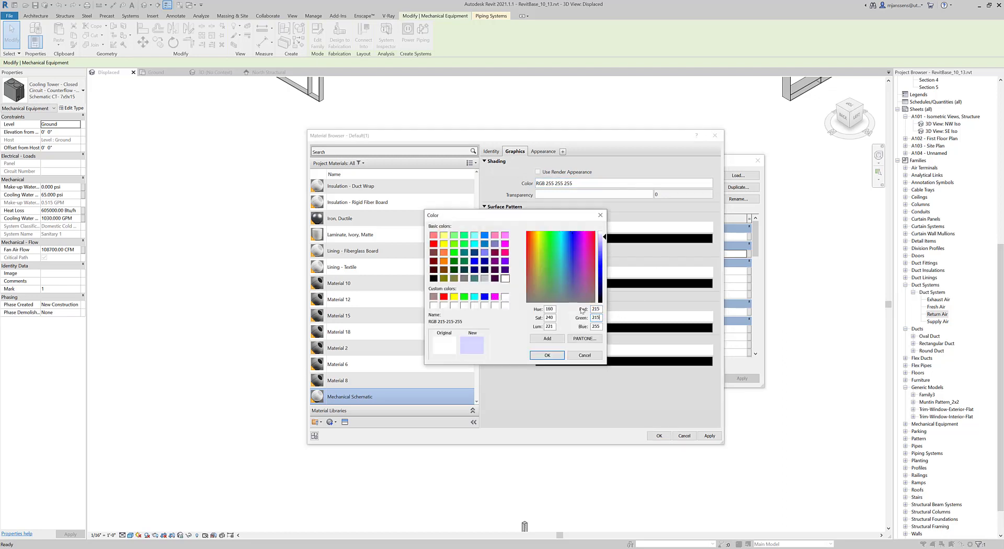
key("Tab")
type("215")
left_click(558, 360)
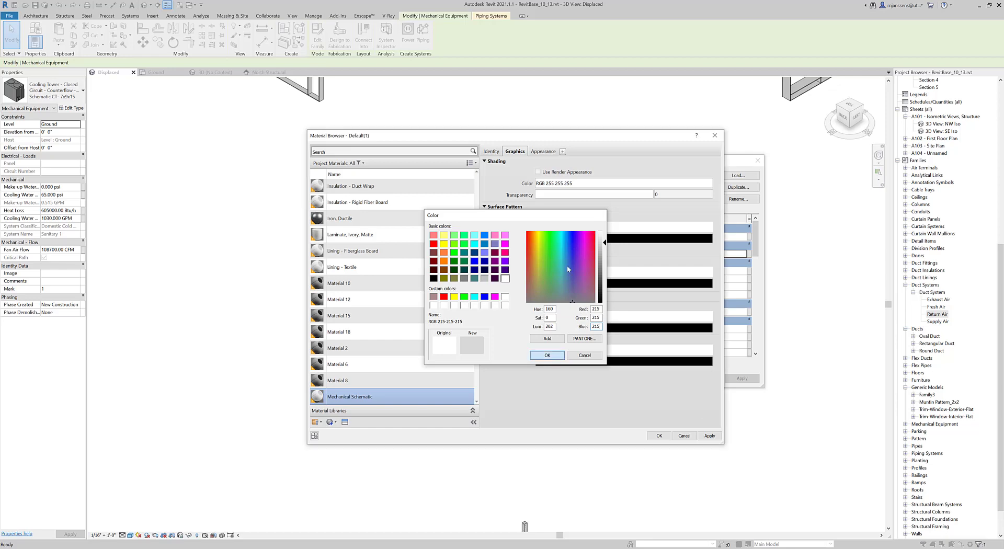
Step: Assign Mechanical Schematic as the cooling tower type's Tower Material and clear the selection
left_click(709, 435)
left_click(660, 436)
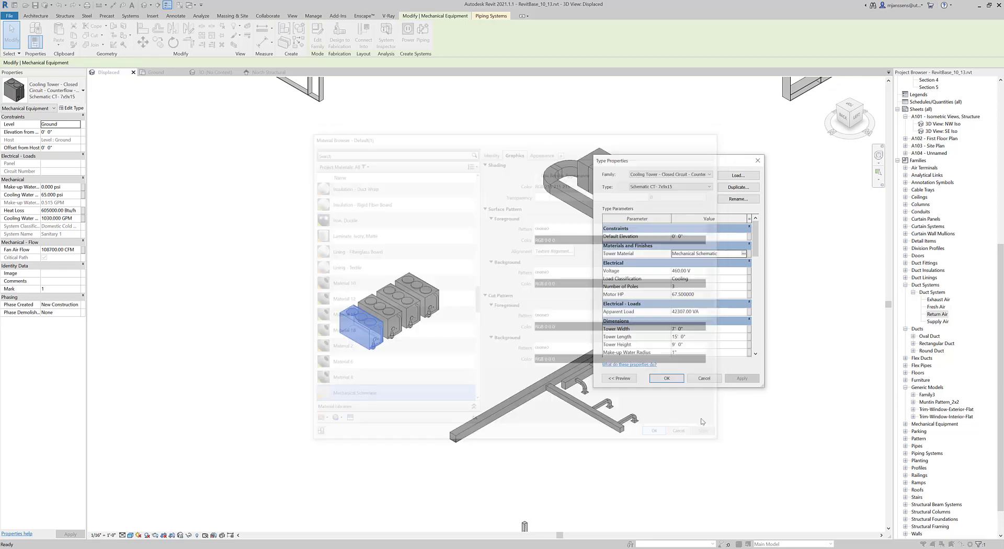
left_click(681, 379)
left_click(682, 379)
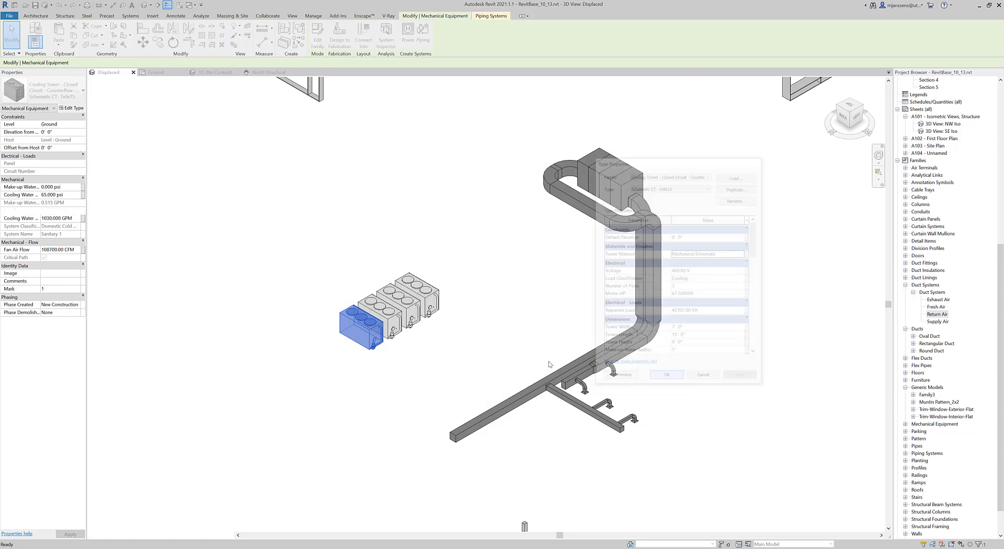
key("Escape")
scroll(399, 417, "down", 3)
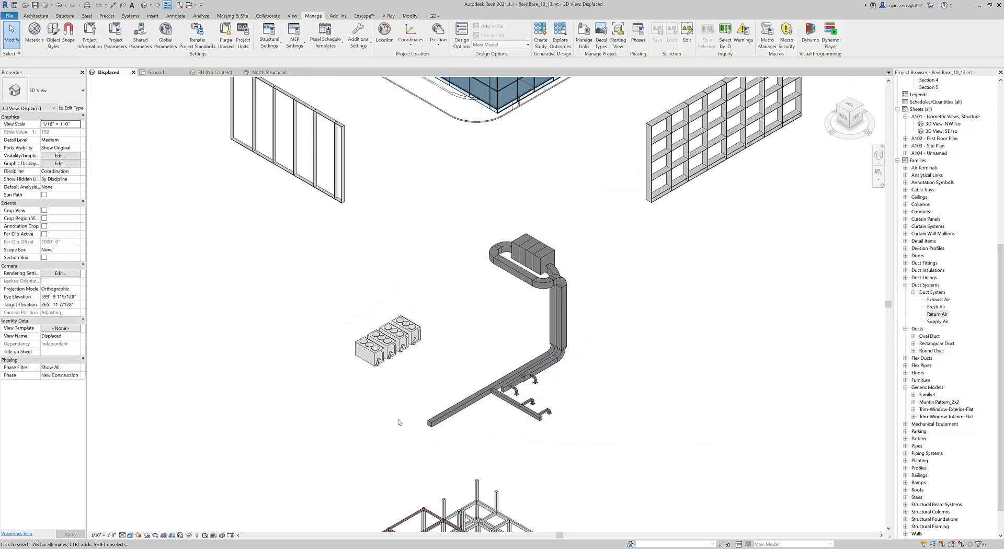
scroll(554, 332, "up", 5)
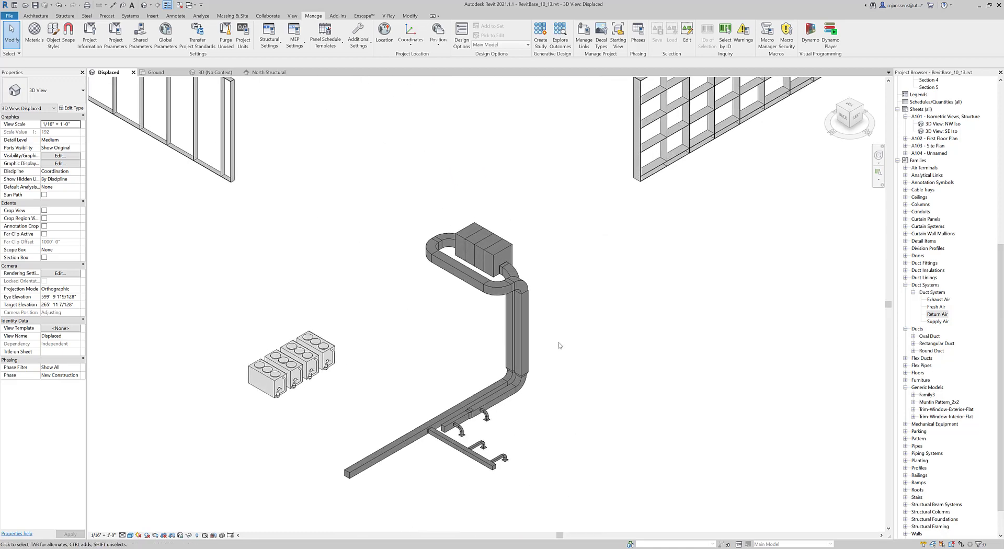
Step: Set the AHU Material of the outdoor air handling unit's type to Mechanical Schematic and deselect the unit
left_click(482, 247)
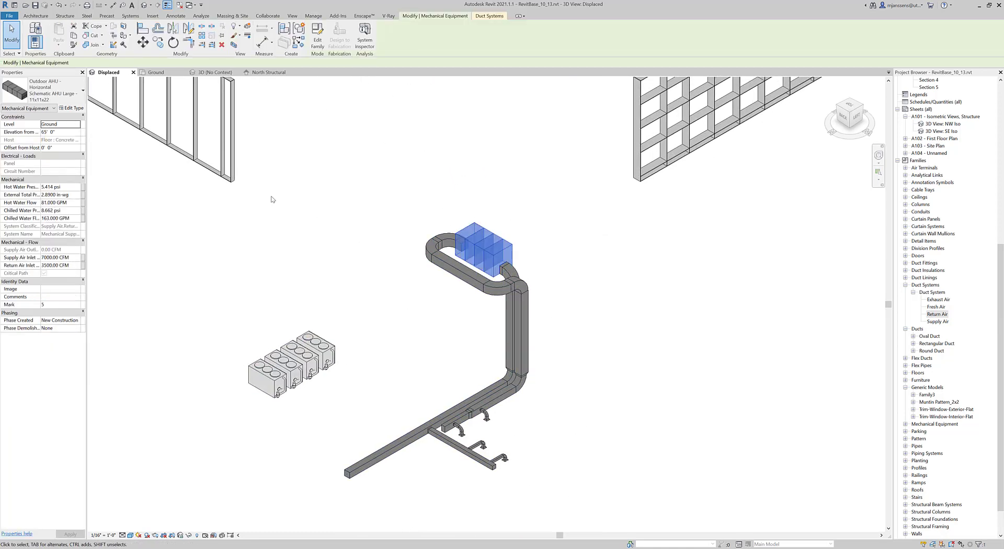
left_click(71, 108)
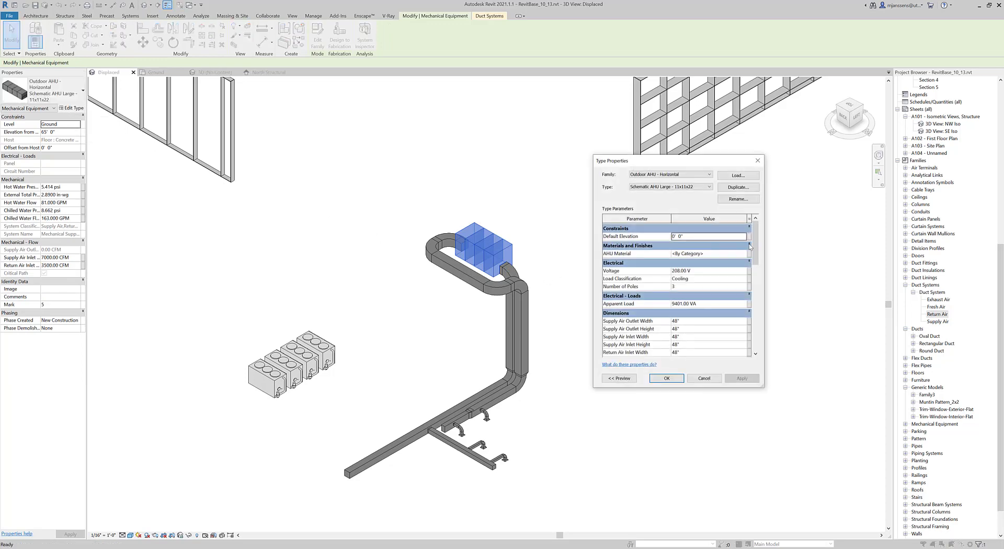
left_click(744, 254)
left_click(745, 254)
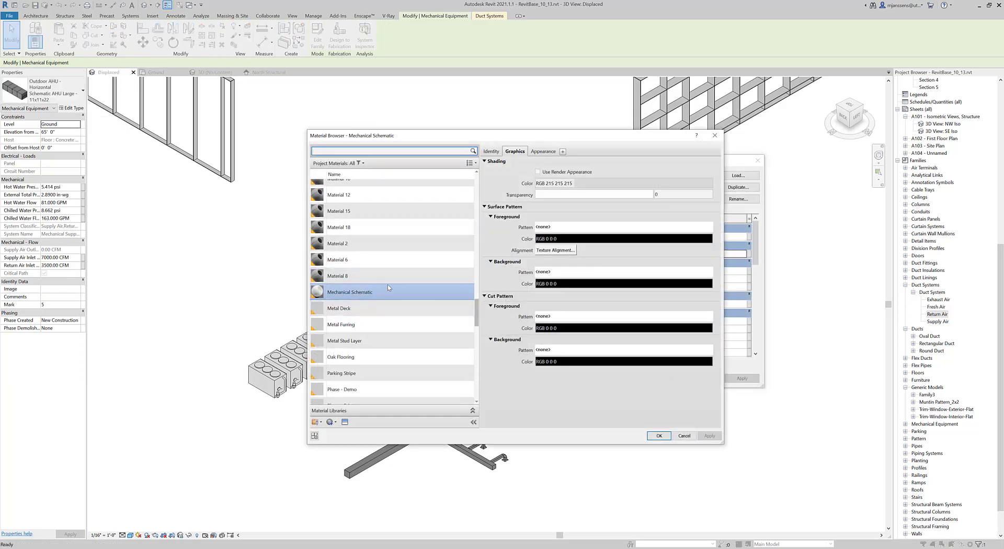
left_click(659, 435)
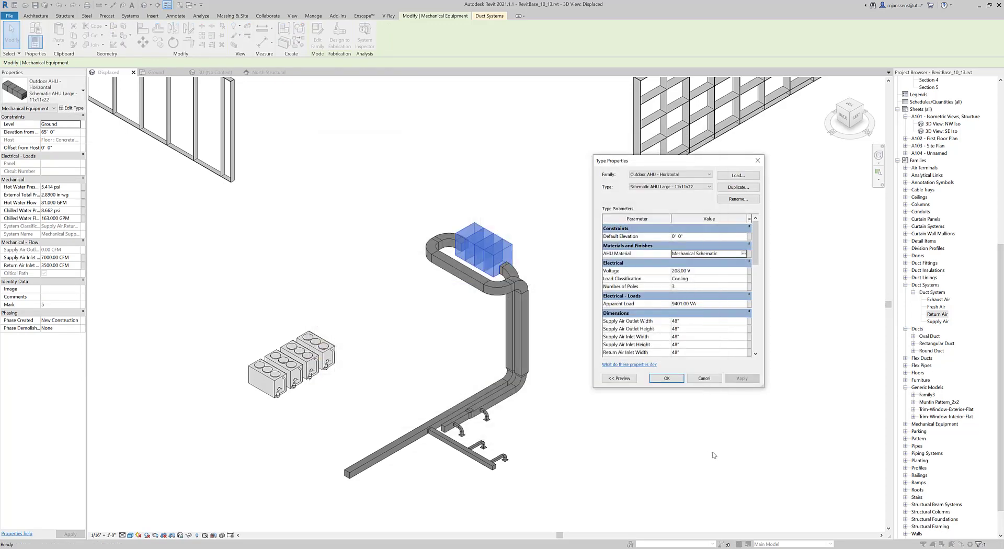
left_click(734, 383)
left_click(667, 378)
left_click(654, 433)
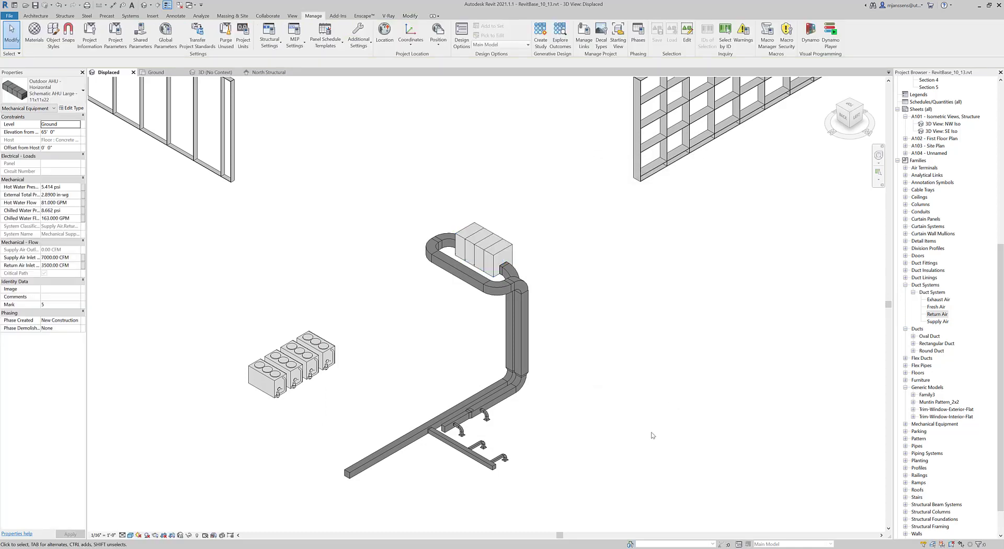
middle_click_drag(654, 433, 608, 402)
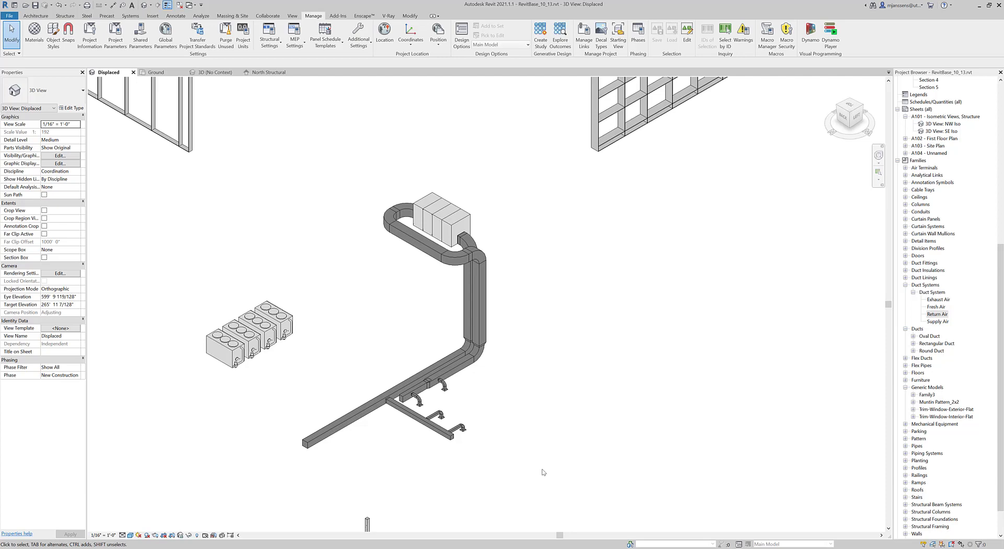
Step: Set the Return Air duct system type's material to Mechanical Schematic and check the system type of the vertical duct
left_click(484, 291)
left_click(413, 241, "ctrl")
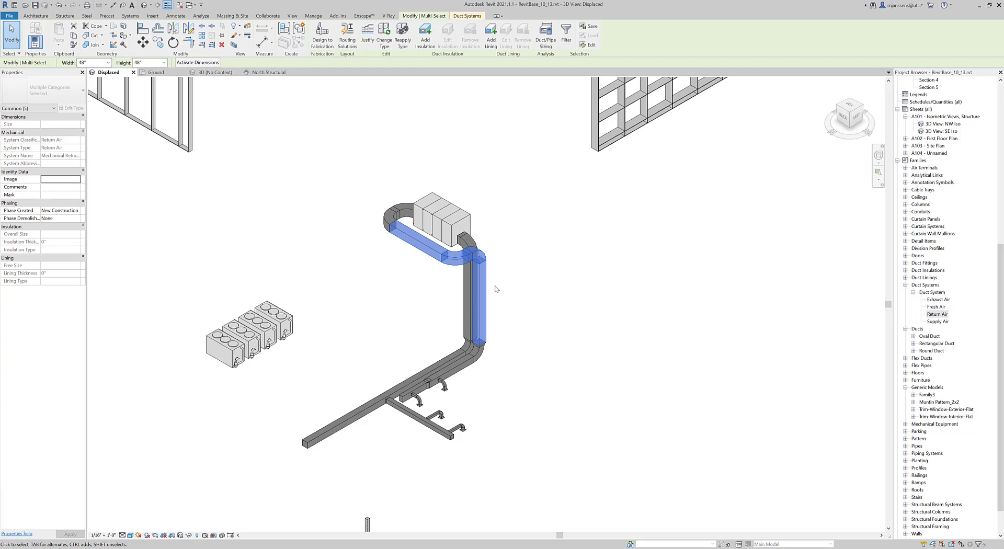
left_click(616, 383)
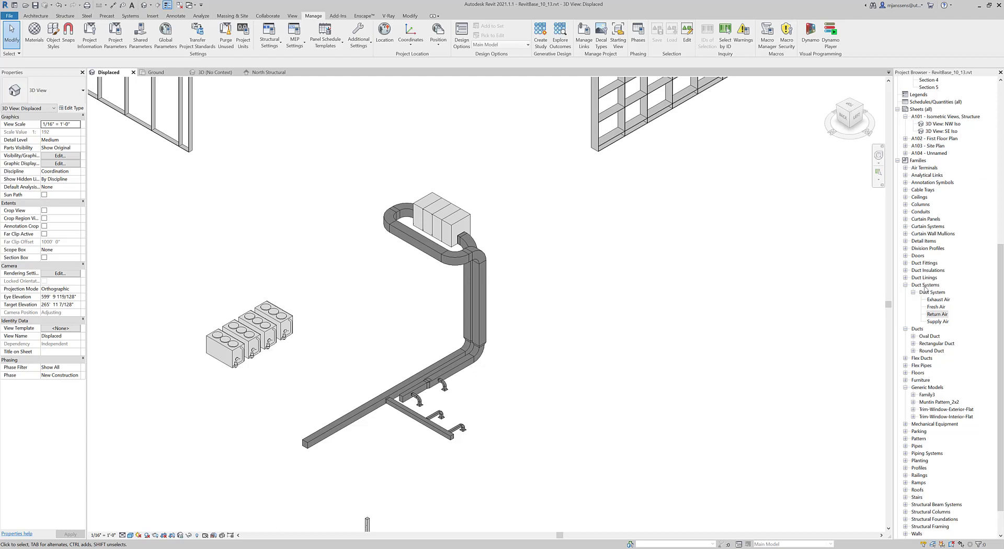
right_click(938, 315)
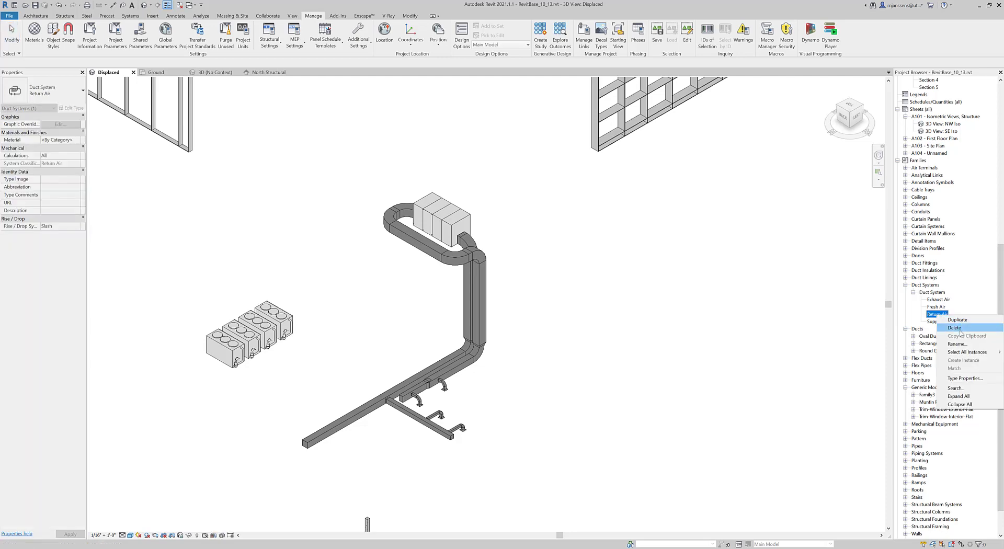
left_click(973, 379)
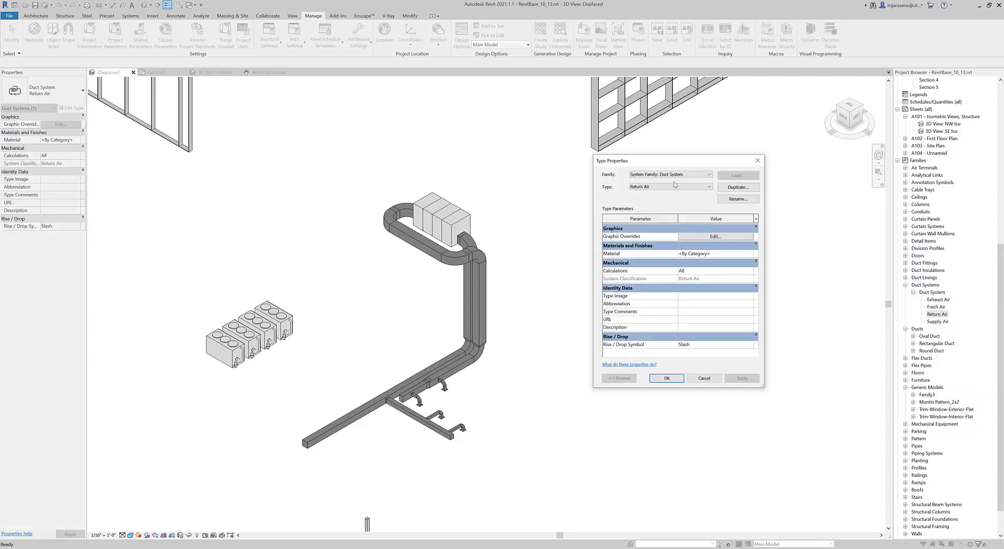
left_click_drag(673, 164, 644, 168)
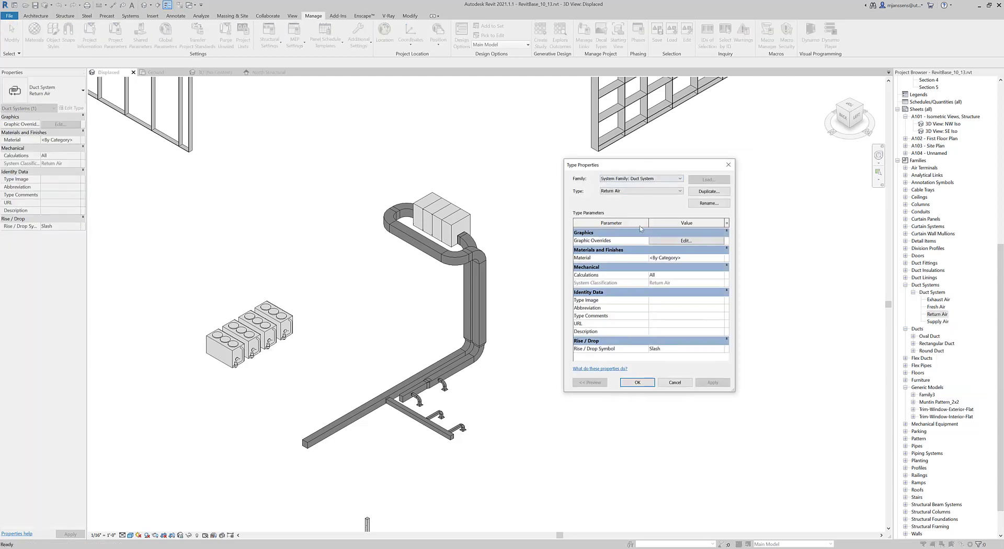
left_click(720, 259)
left_click(722, 258)
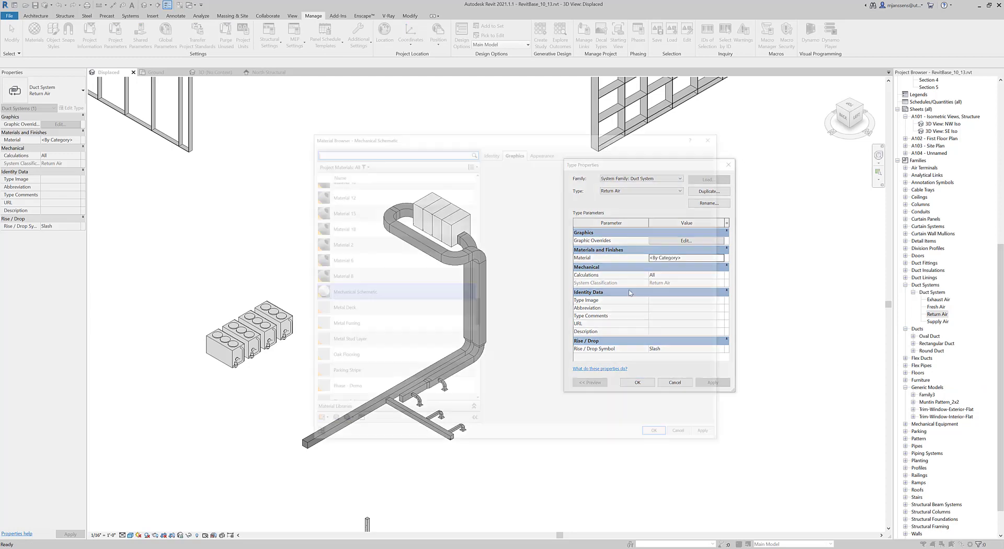
left_click(664, 436)
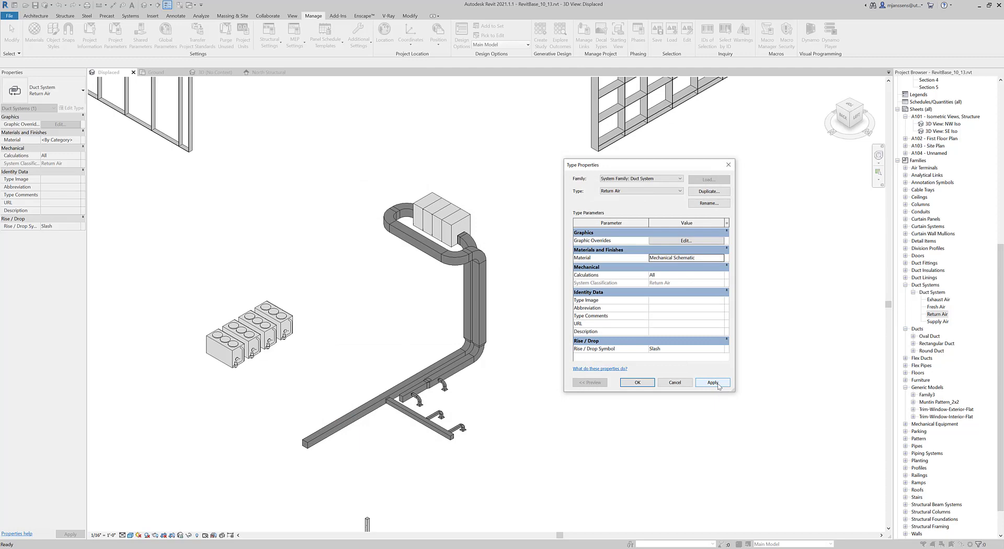
left_click(717, 384)
left_click(643, 384)
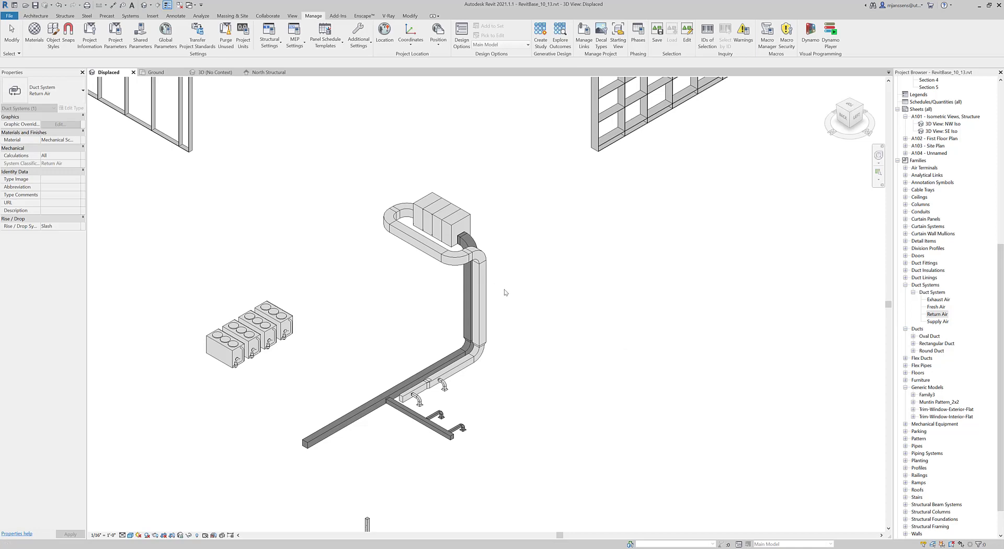
left_click(481, 285)
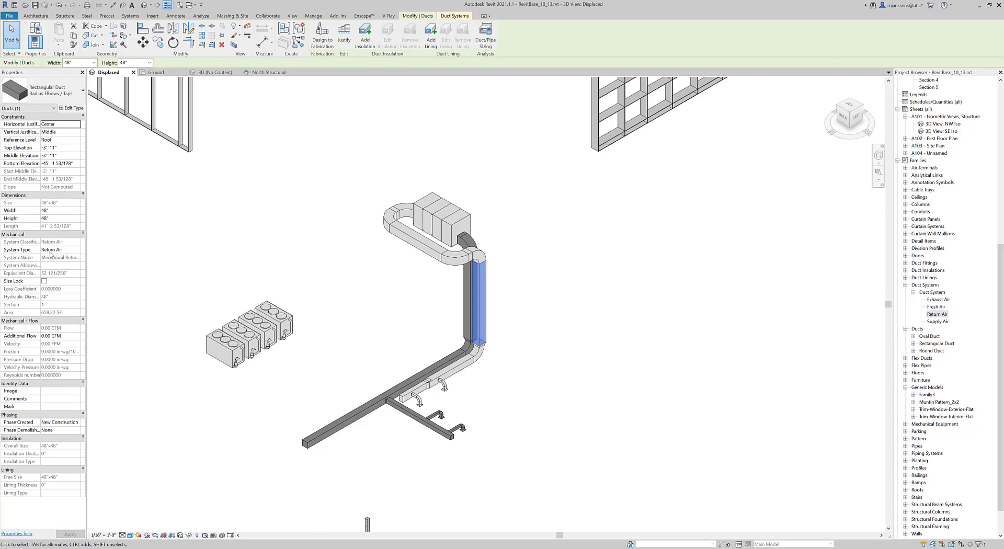
left_click(330, 327)
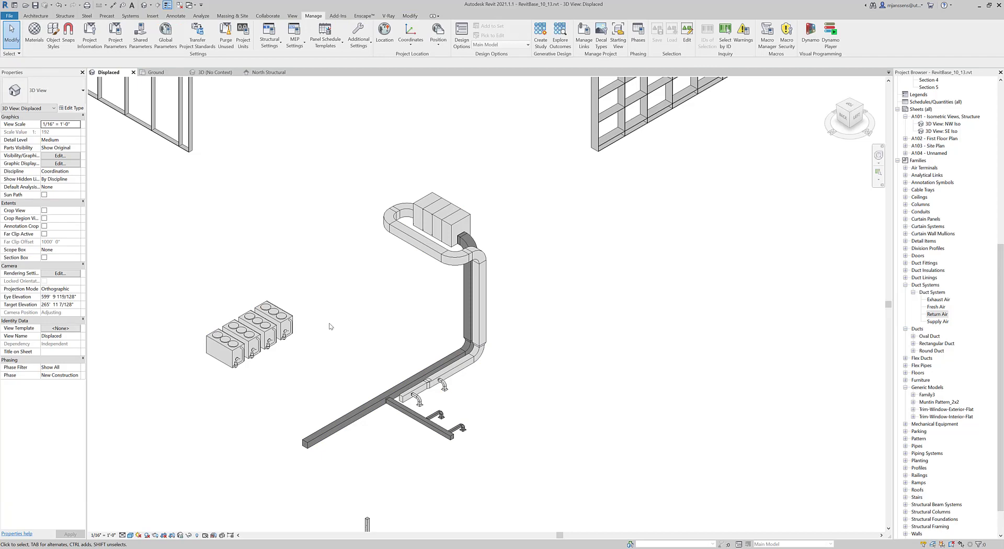
Step: Select the building and its two displaced facade screens, and filter the selection to only the Walls category
scroll(361, 298, "down", 3)
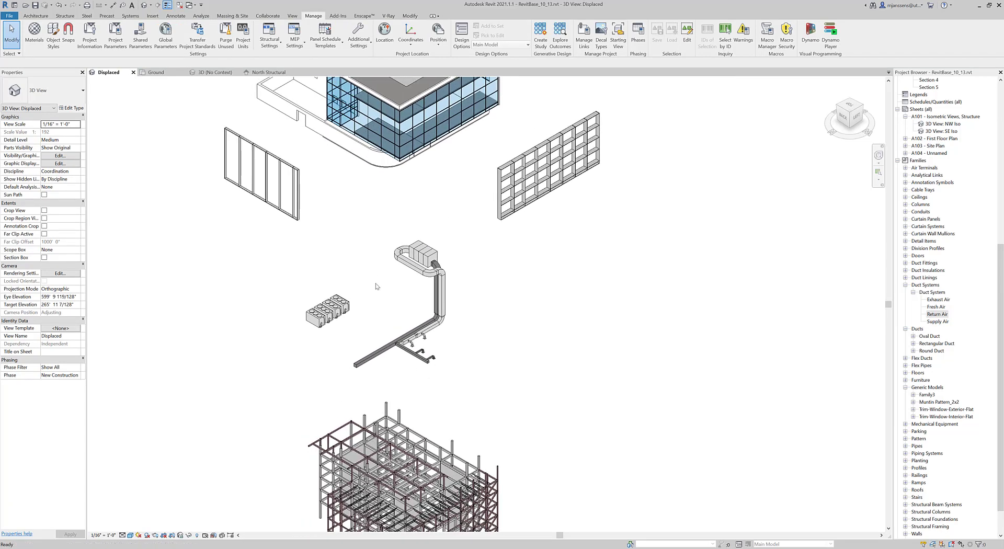
scroll(373, 291, "up", 1)
middle_click_drag(450, 251, 504, 346)
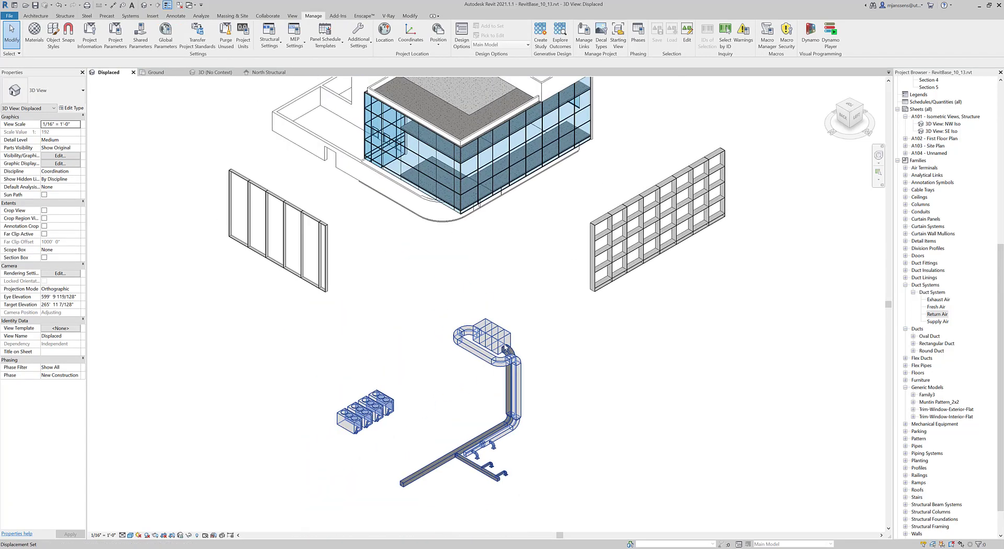
scroll(503, 345, "down", 1)
middle_click_drag(514, 275, 518, 392)
scroll(511, 342, "up", 1)
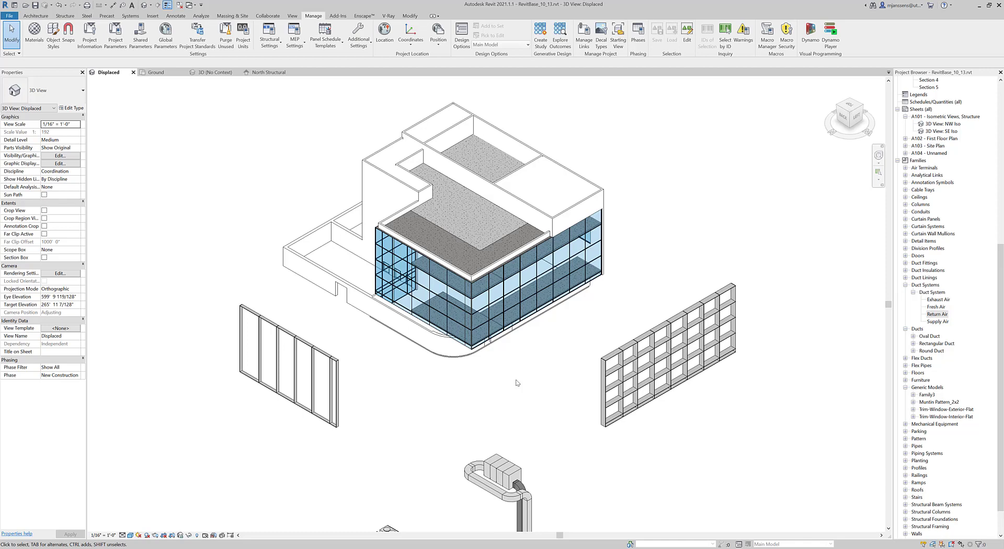
middle_click_drag(518, 384, 526, 386)
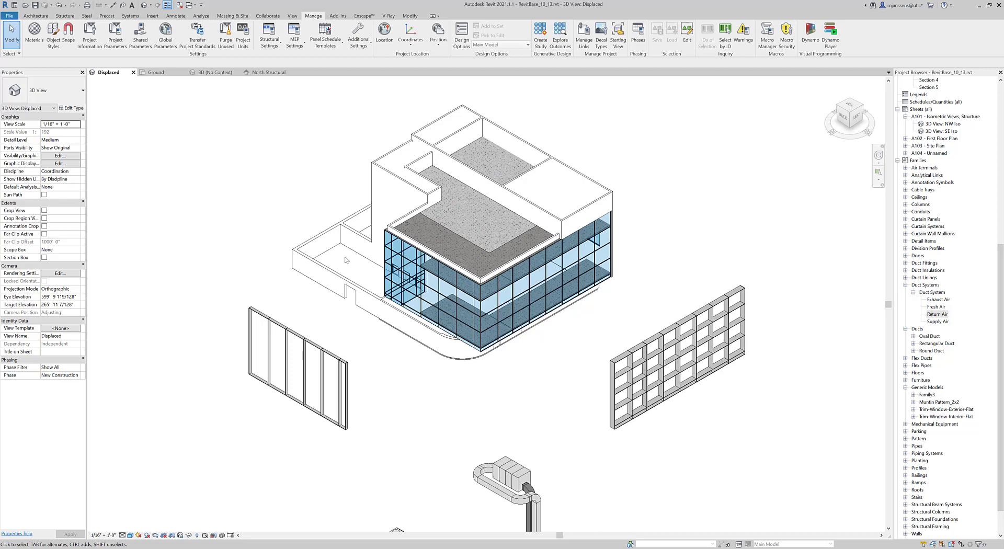
left_click_drag(179, 94, 792, 443)
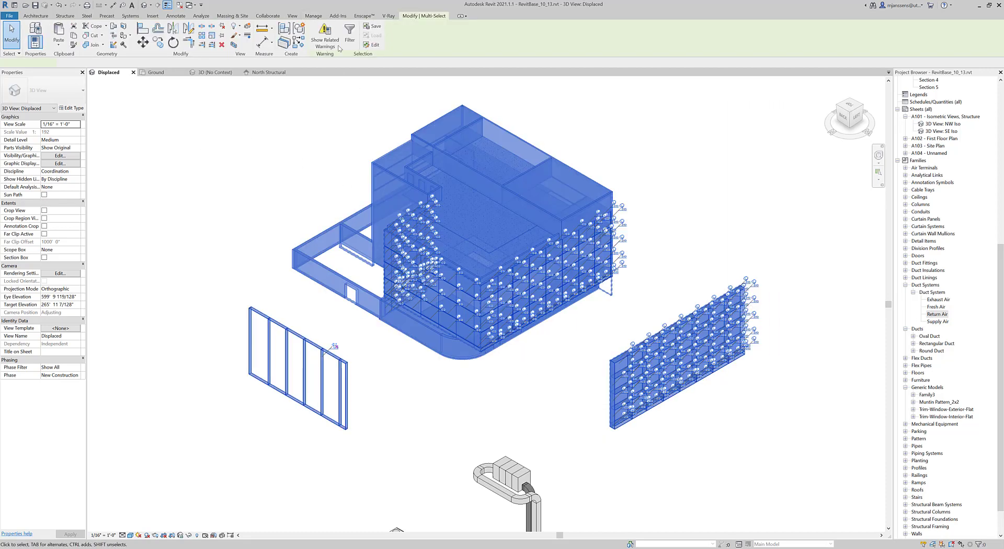
left_click(348, 40)
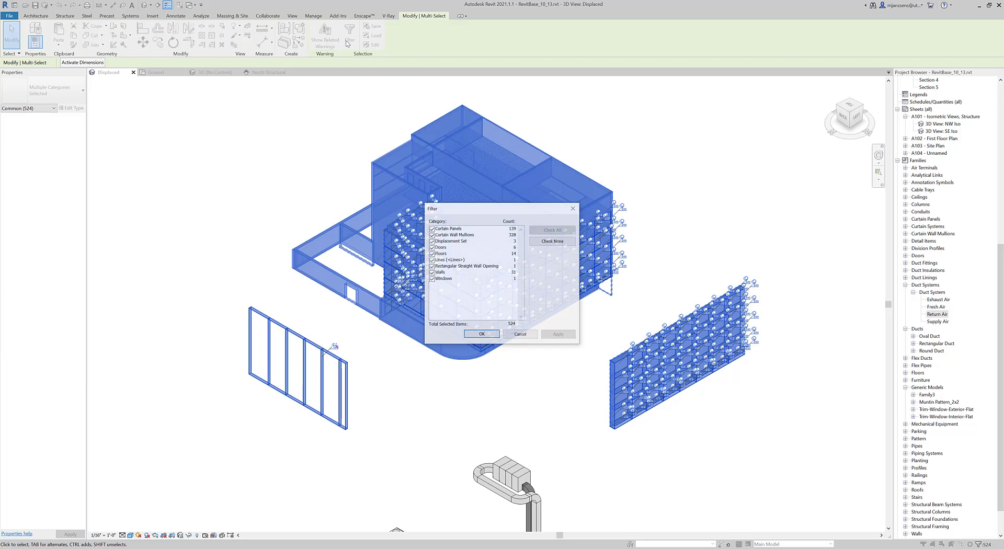
left_click(552, 241)
left_click(431, 272)
left_click(559, 334)
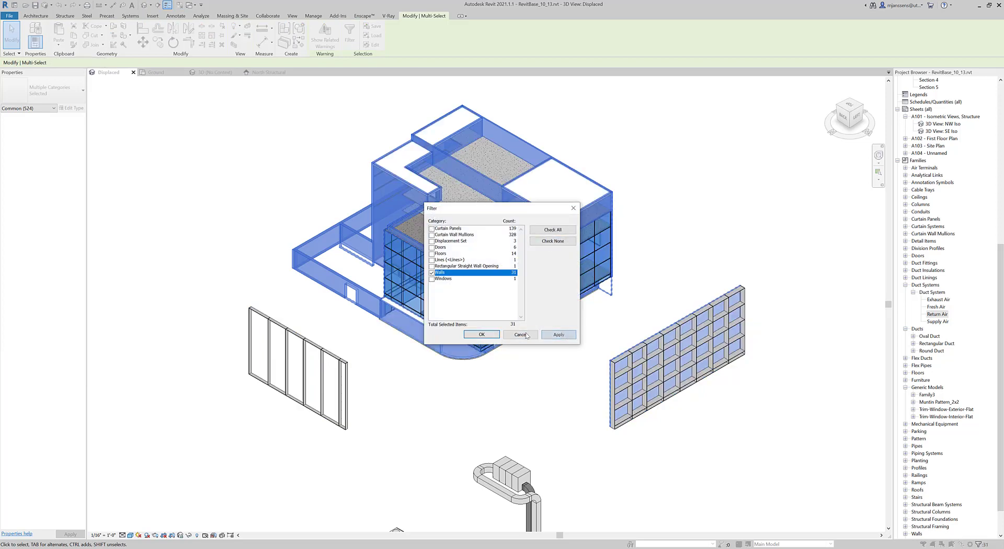
left_click(481, 335)
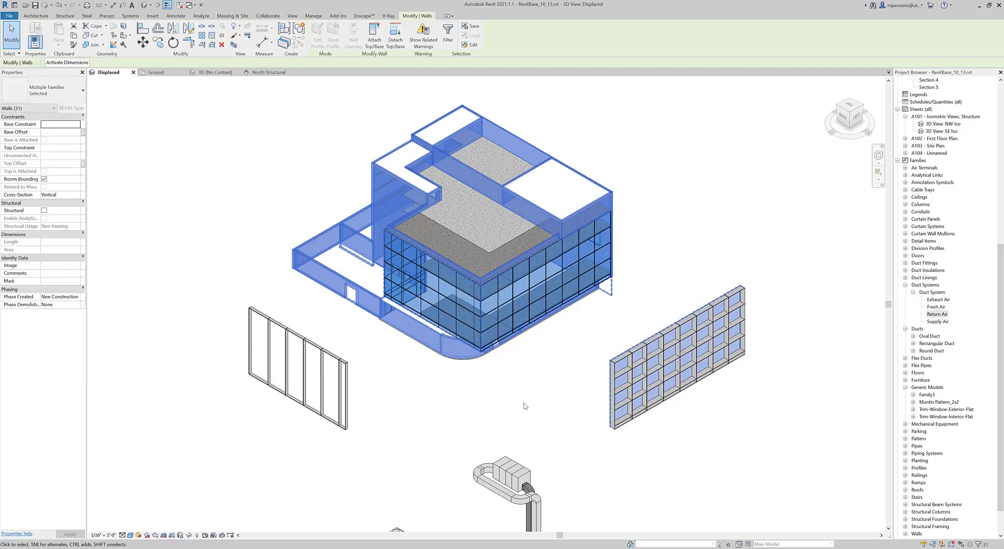
Step: Remove the building's glazed curtain walls and the displaced grid screen's curtain wall from the wall selection, keeping the solid walls
scroll(472, 279, "up", 5)
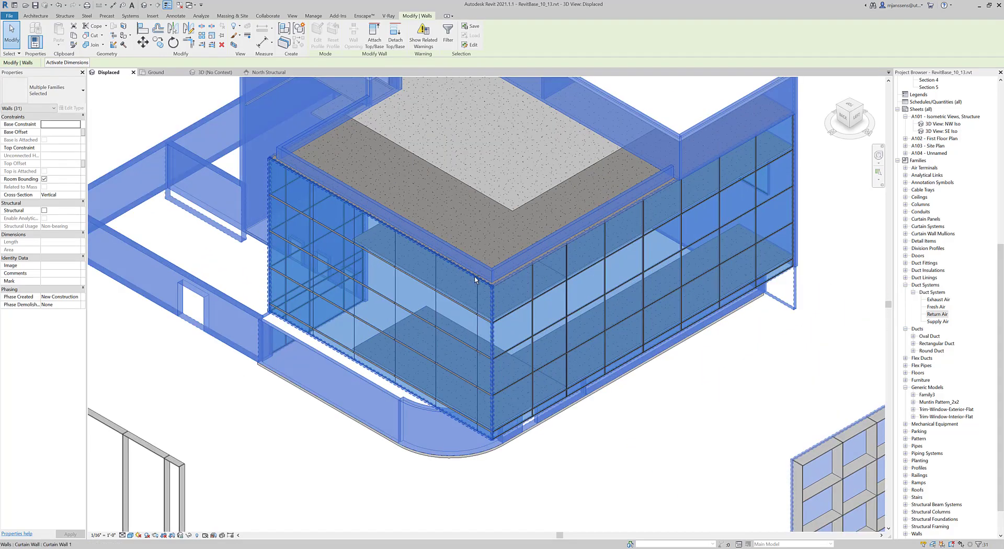
left_click(474, 281, "shift")
left_click(503, 285, "shift")
middle_click_drag(366, 309, 629, 333, "shift")
scroll(493, 330, "up", 2)
left_click(493, 330, "shift")
scroll(492, 329, "down", 2)
scroll(690, 424, "down", 1)
middle_click_drag(698, 424, 624, 413)
middle_click_drag(693, 414, 650, 412, "shift")
middle_click_drag(586, 449, 542, 416)
left_click(651, 425, "shift")
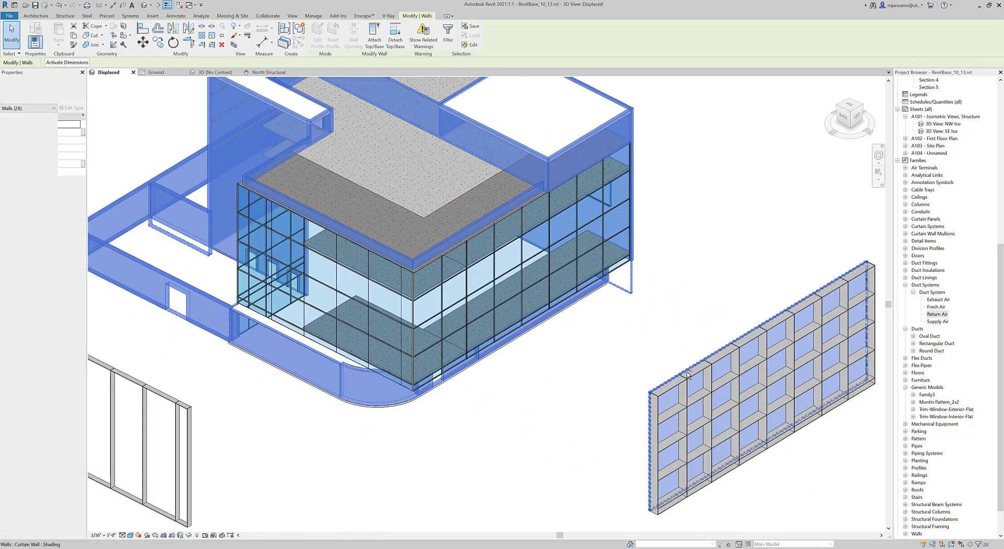
middle_click_drag(494, 383, 614, 417)
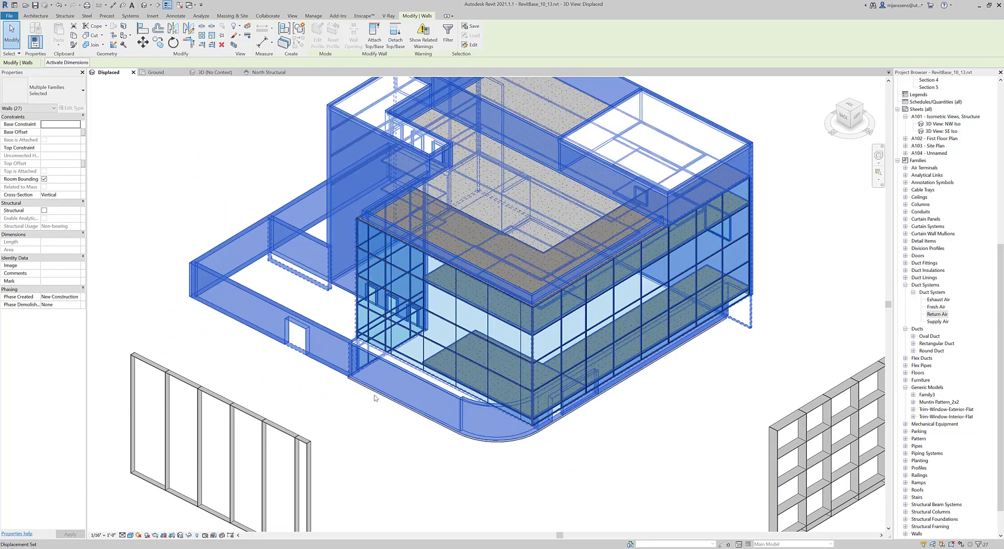
Step: Override the selected solid walls' graphics by element in this view, setting the surface foreground pattern to Solid fill
middle_click_drag(380, 398, 447, 410)
scroll(352, 358, "up", 2)
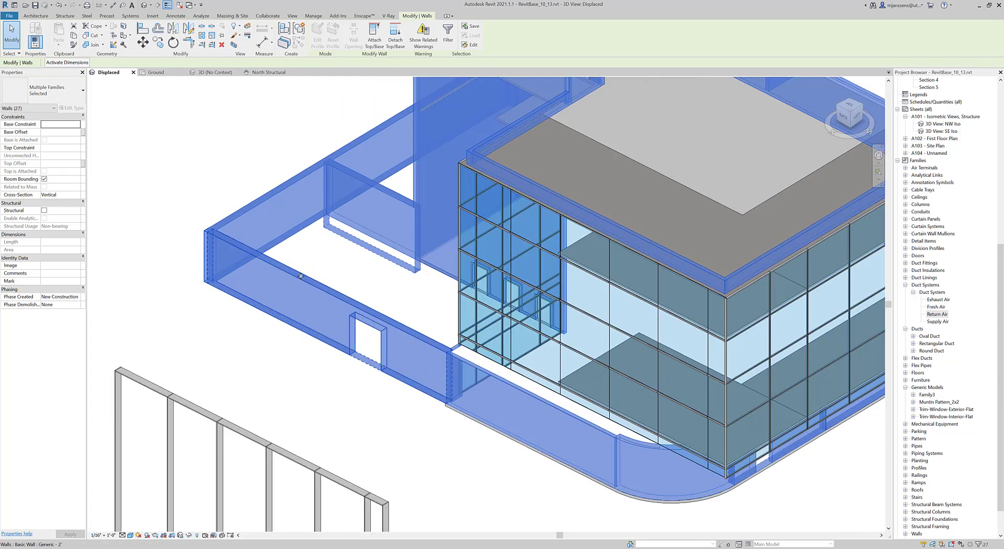
right_click(335, 296)
mouse_move(373, 357)
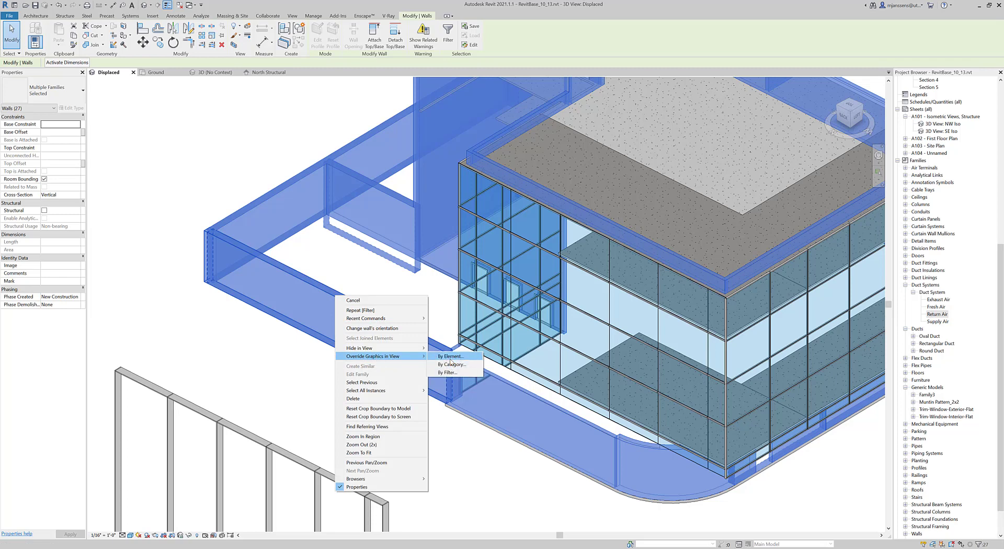
left_click(450, 359)
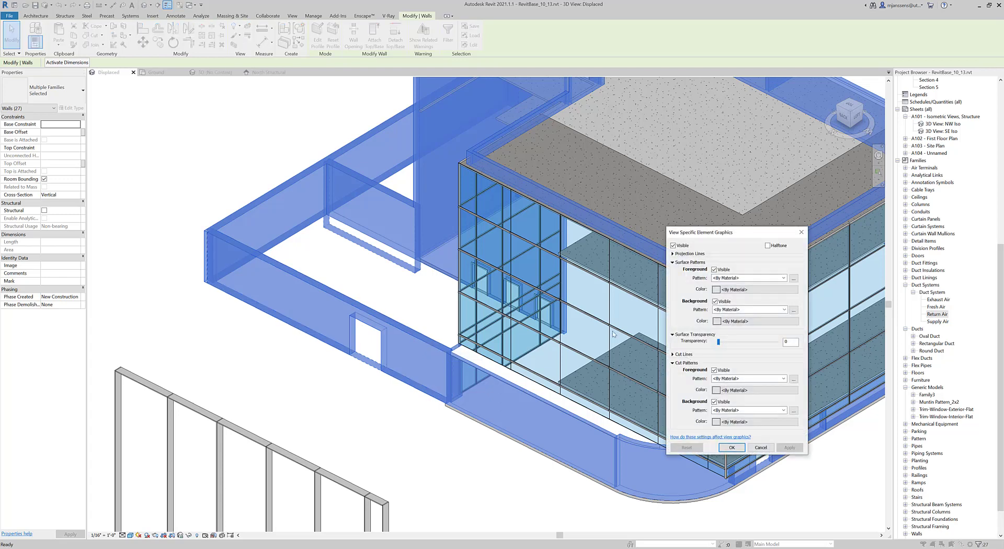
left_click_drag(722, 232, 538, 190)
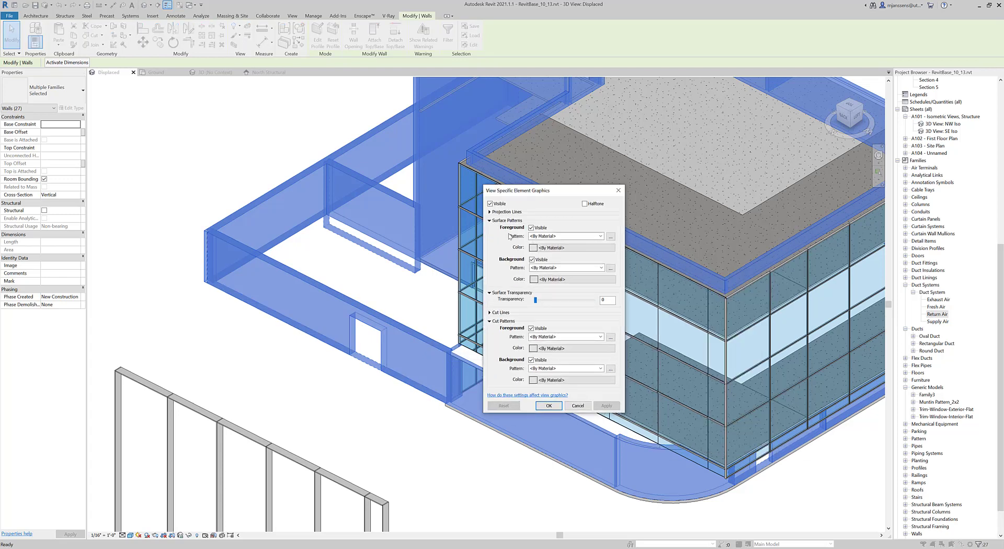
left_click(579, 236)
left_click(579, 250)
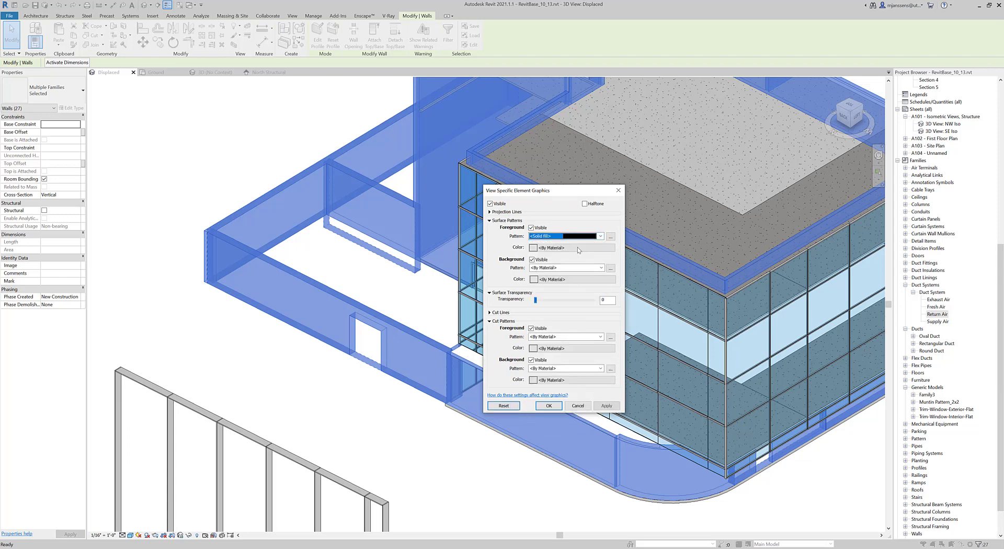
Step: Set the walls' surface foreground color to RGB 215-215-215, accept the override and clear the selection
left_click(576, 247)
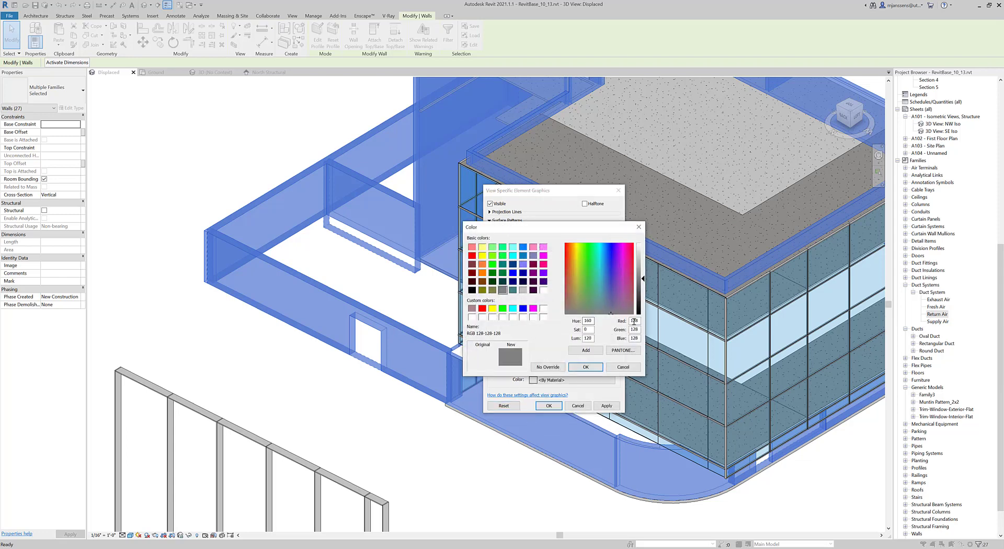
double_click(634, 321)
type("215")
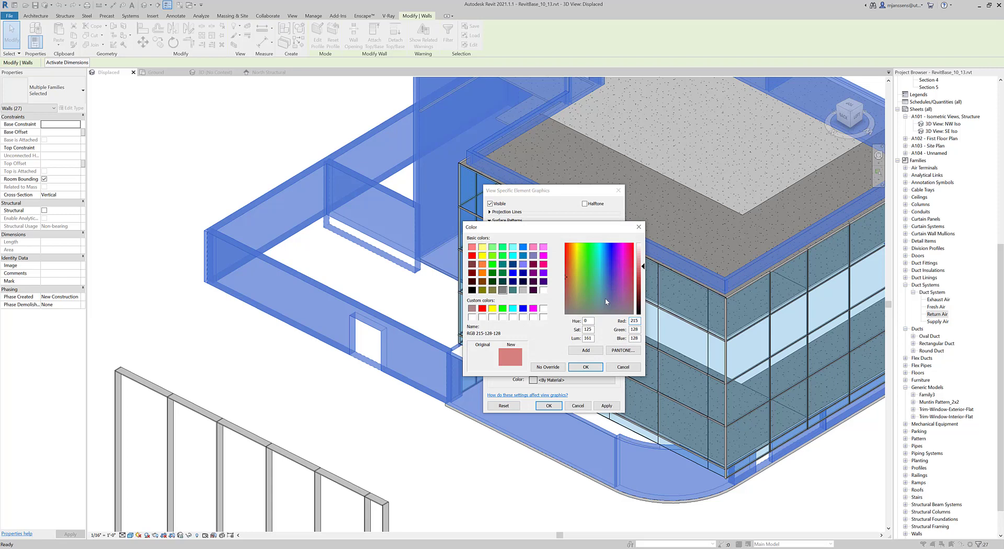
key("Tab")
type("215")
key("Tab")
type("215")
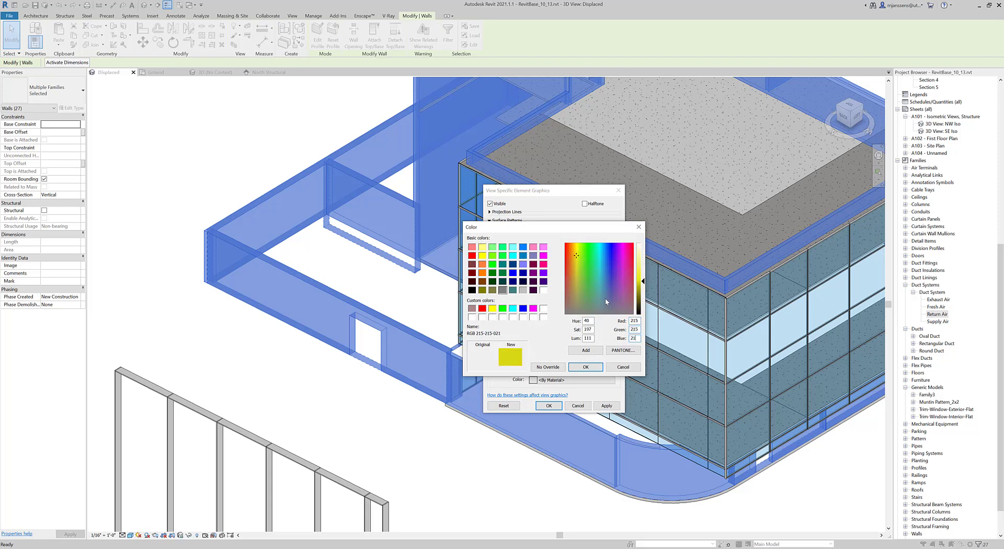
left_click(586, 366)
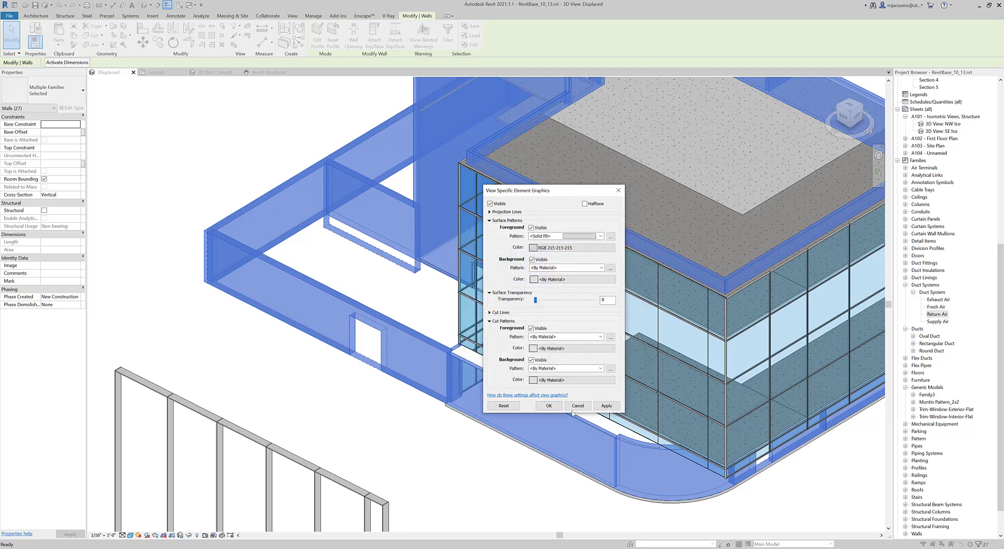
left_click(550, 407)
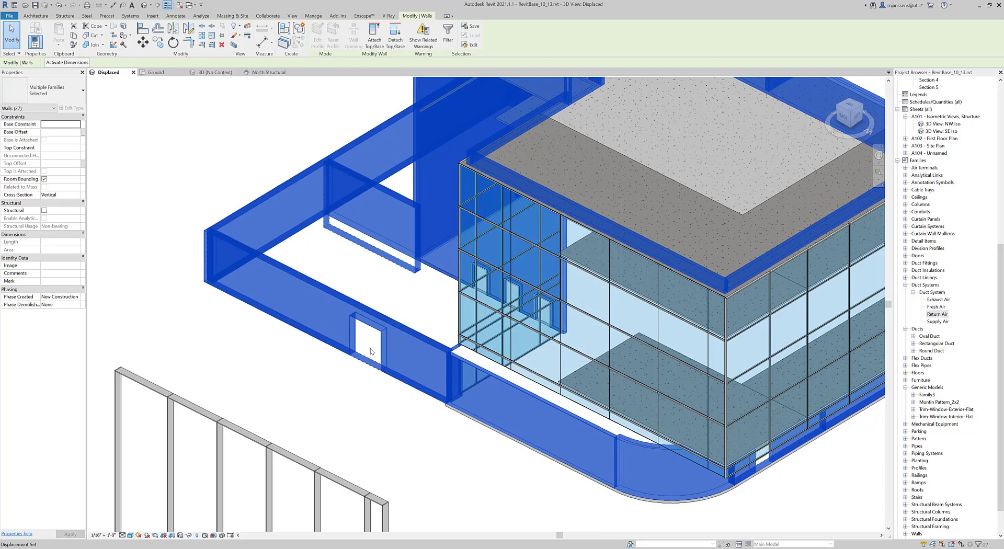
left_click(371, 393)
Step: Select both displaced facade screens and filter the selection to only Curtain Wall Mullions
scroll(671, 442, "down", 3)
middle_click_drag(672, 442, 537, 373)
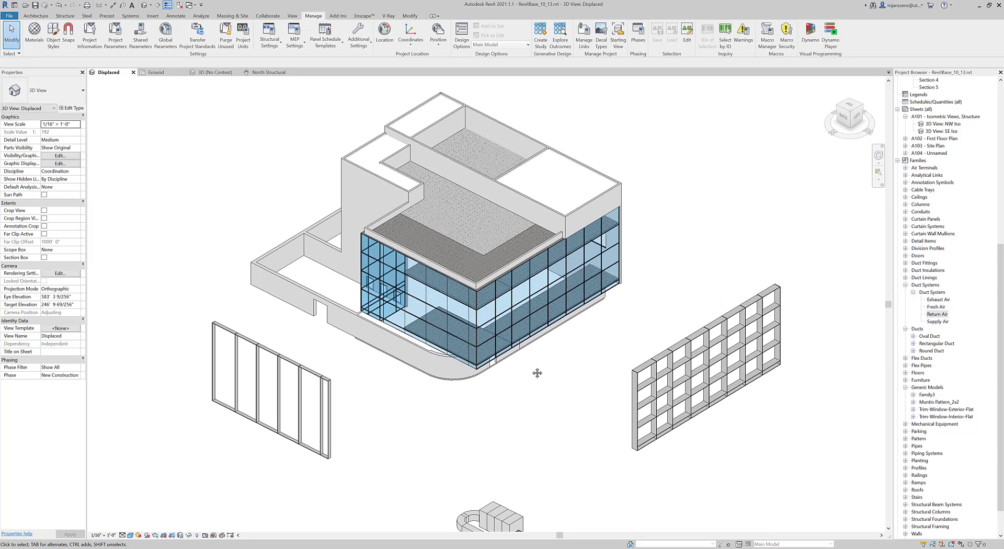
left_click_drag(285, 270, 463, 444)
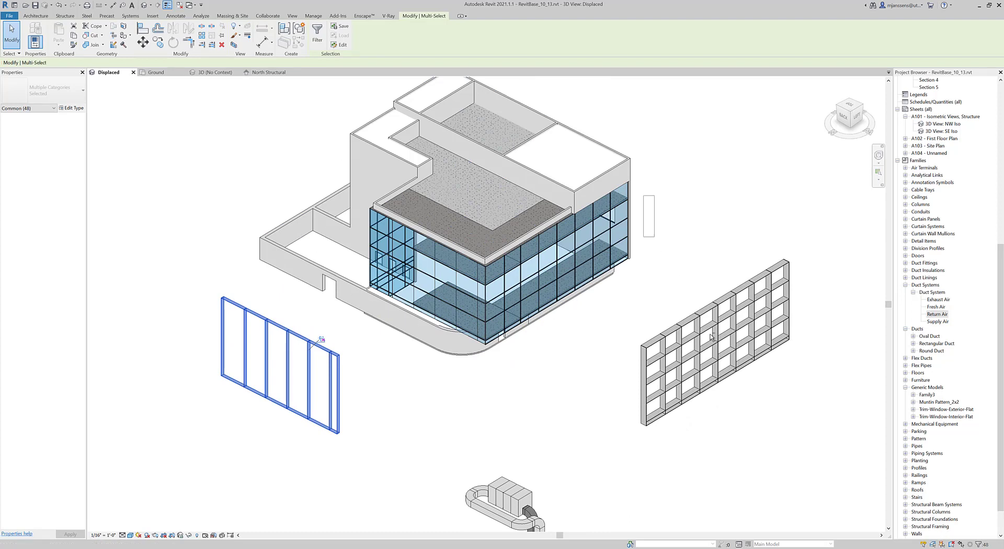
left_click_drag(646, 197, 808, 457)
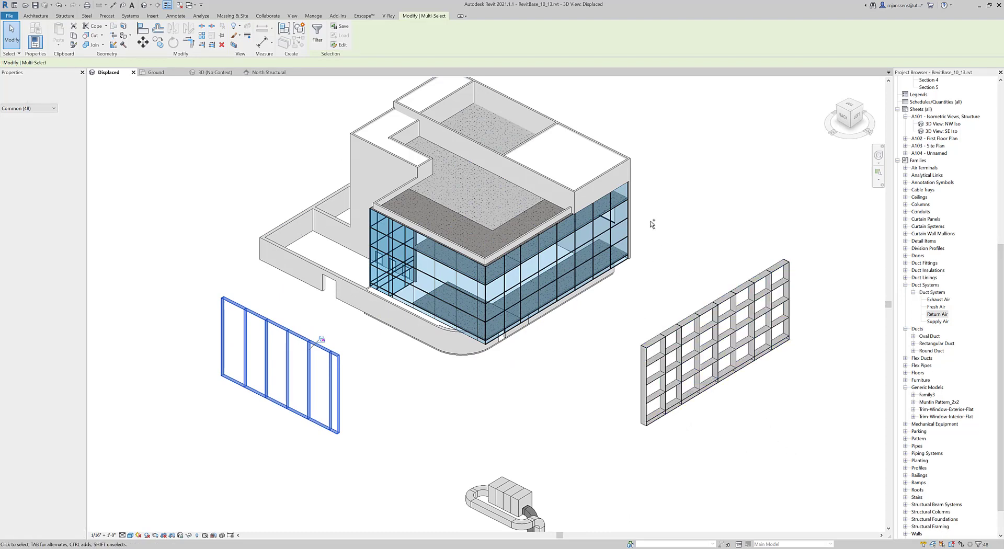
left_click_drag(644, 206, 808, 463)
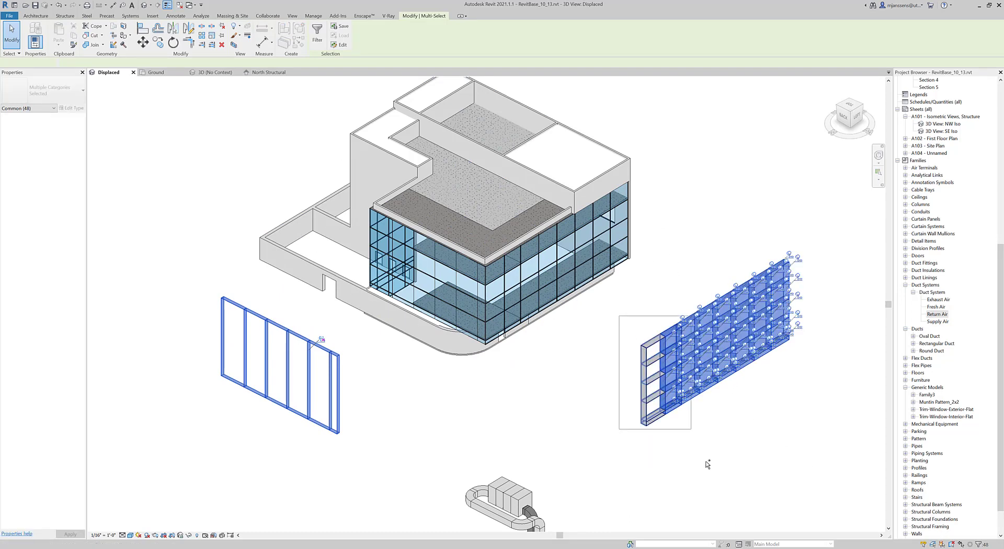
left_click(317, 33)
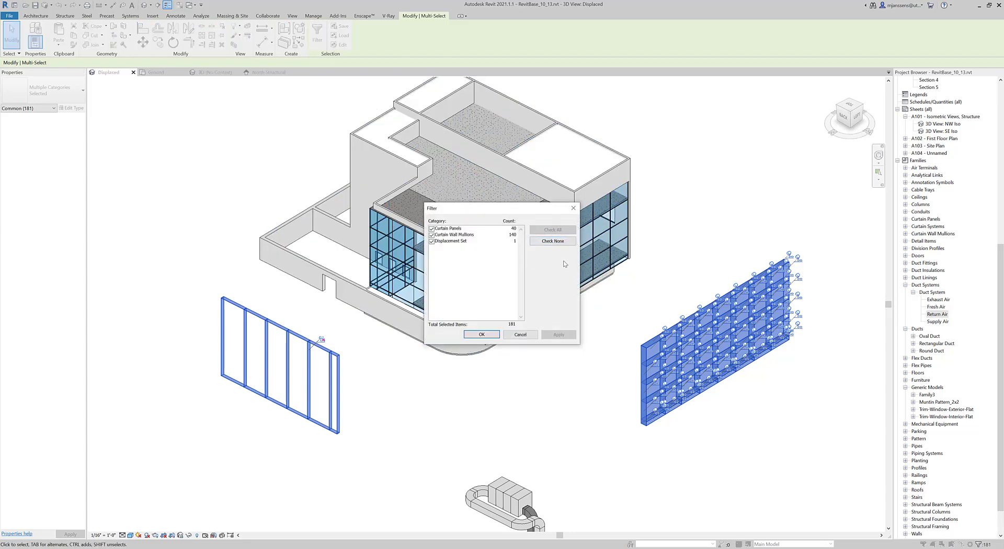
left_click(534, 245)
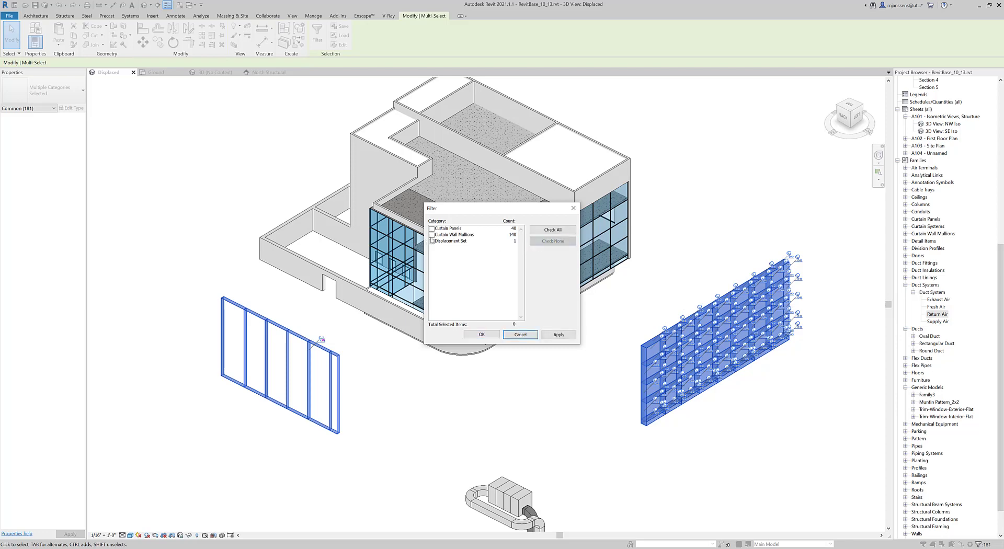
left_click(432, 235)
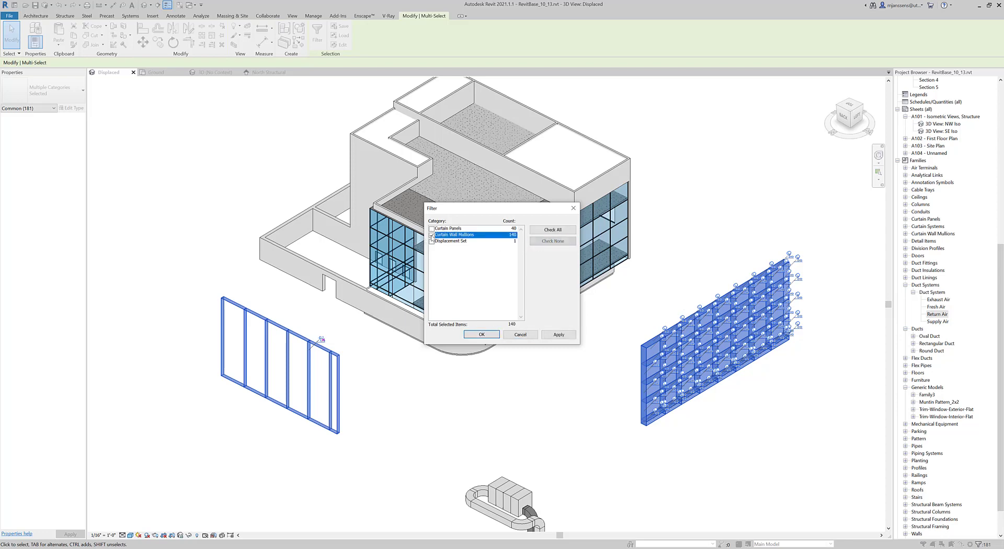
left_click(482, 334)
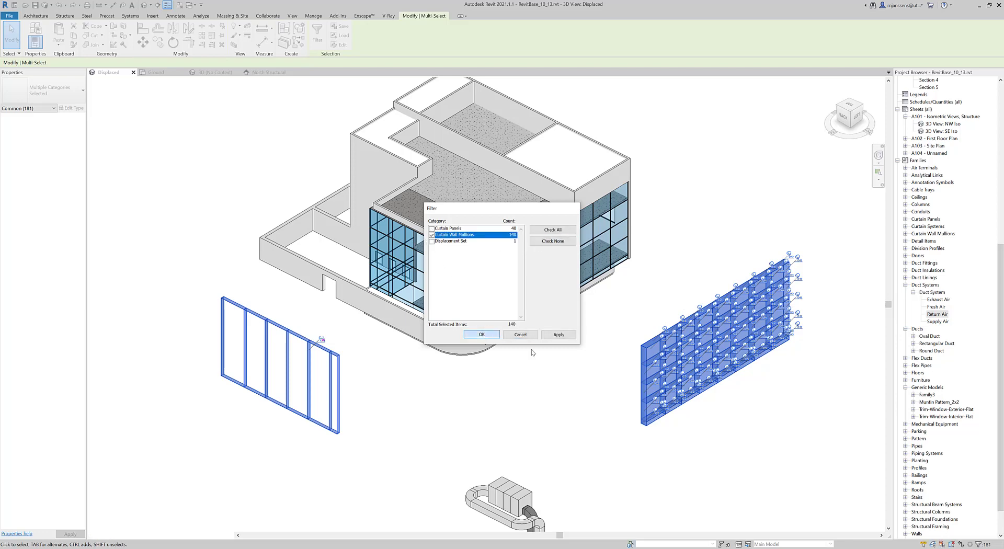
Step: Override the selected mullions' graphics by element in this view, setting the surface foreground pattern to Solid fill
right_click(657, 346)
mouse_move(701, 400)
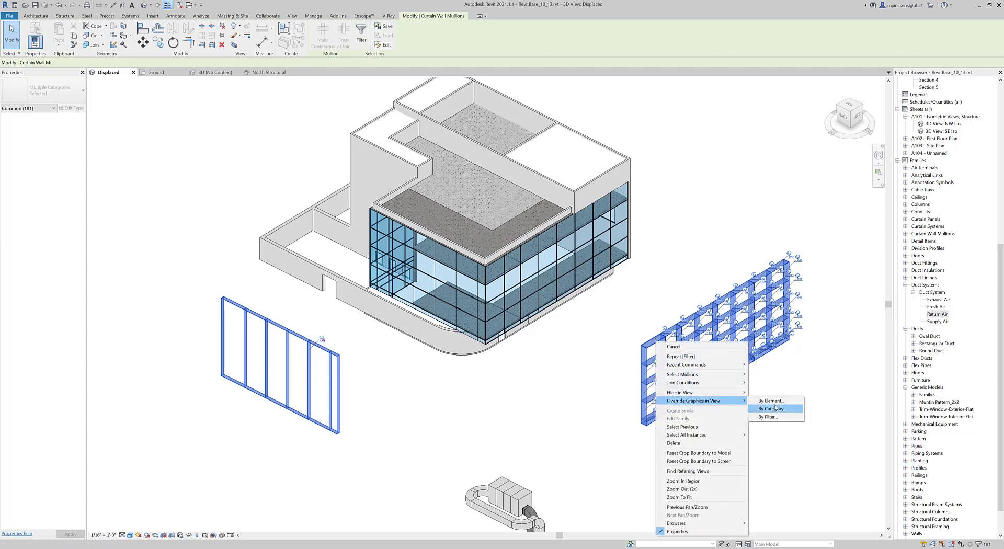
left_click(771, 401)
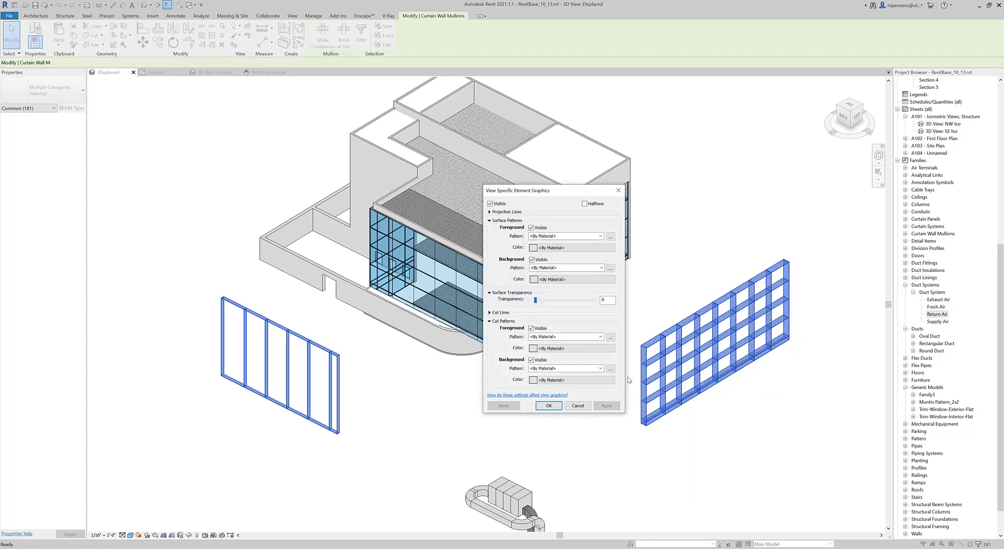
left_click(593, 236)
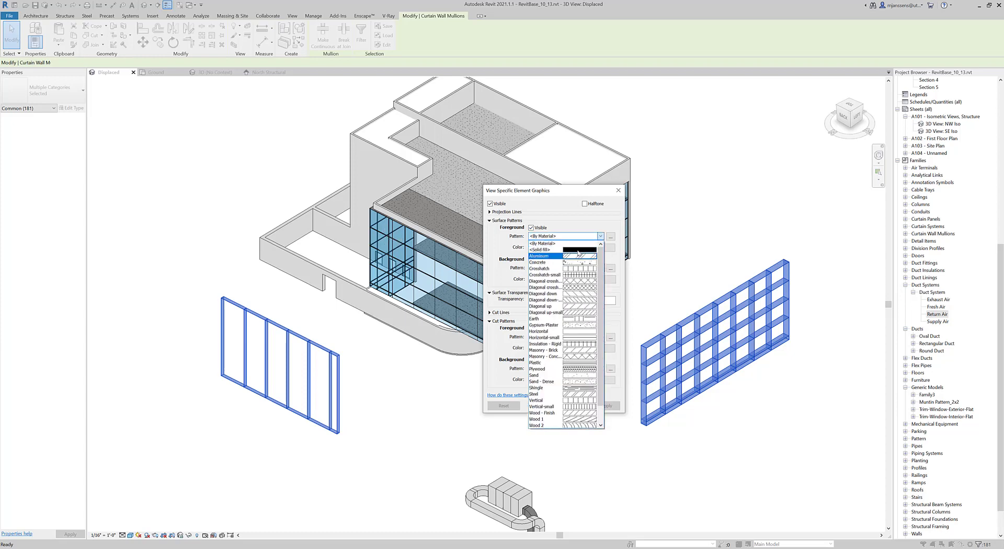
left_click(544, 250)
Step: Set the mullions' surface foreground color to RGB 215-215-215, apply the override and clear the selection
left_click(565, 247)
left_click(524, 289)
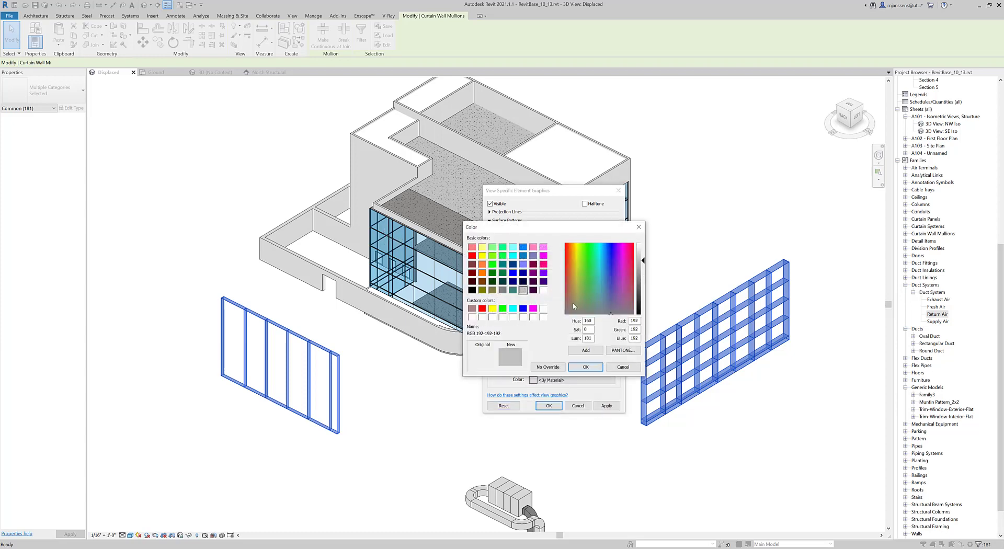
double_click(641, 321)
type("215")
key("Tab")
type("215")
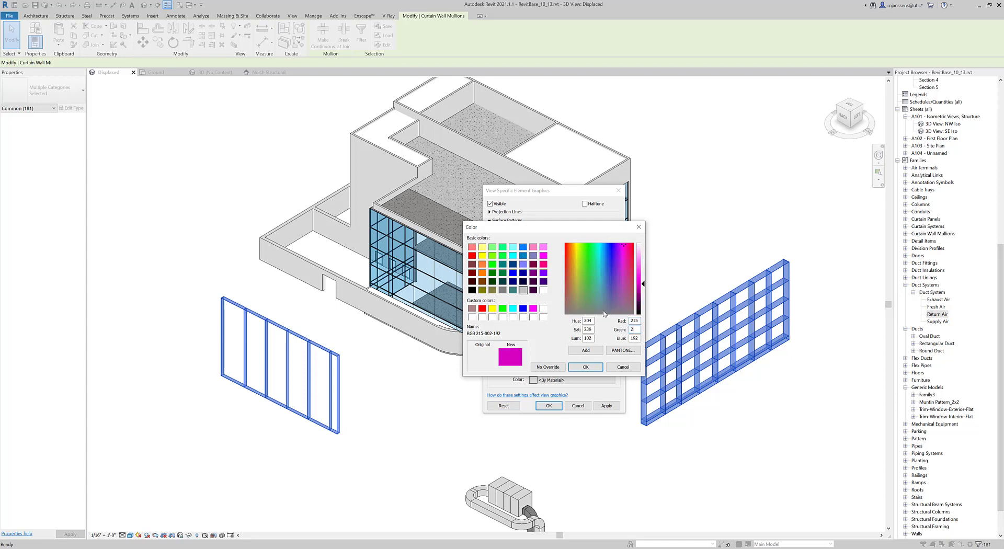
key("Tab")
type("215")
key("Return")
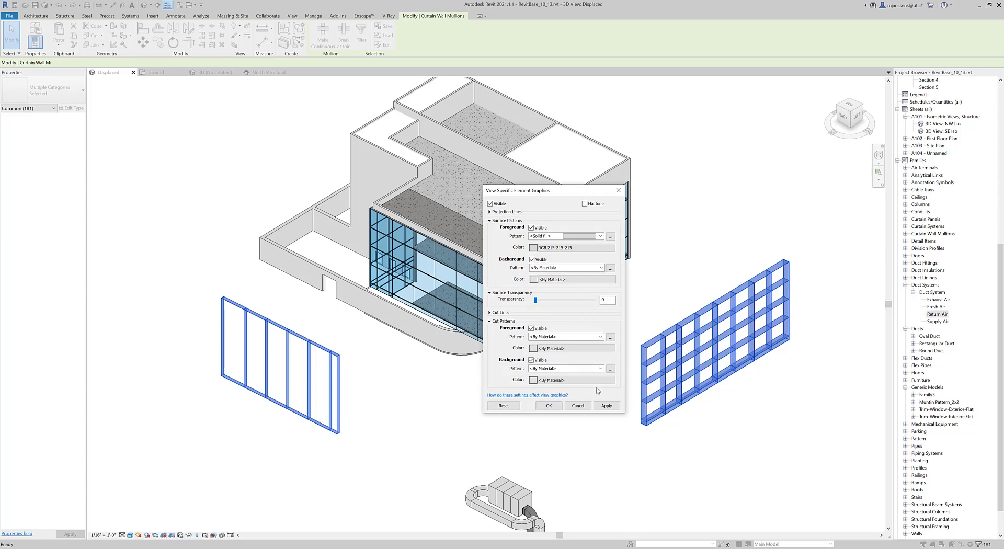
left_click(606, 405)
left_click(549, 406)
left_click(538, 393)
Step: Select the whole building and filter the selection to only the Floors category
scroll(539, 396, "down", 2)
middle_click_drag(539, 395, 535, 378)
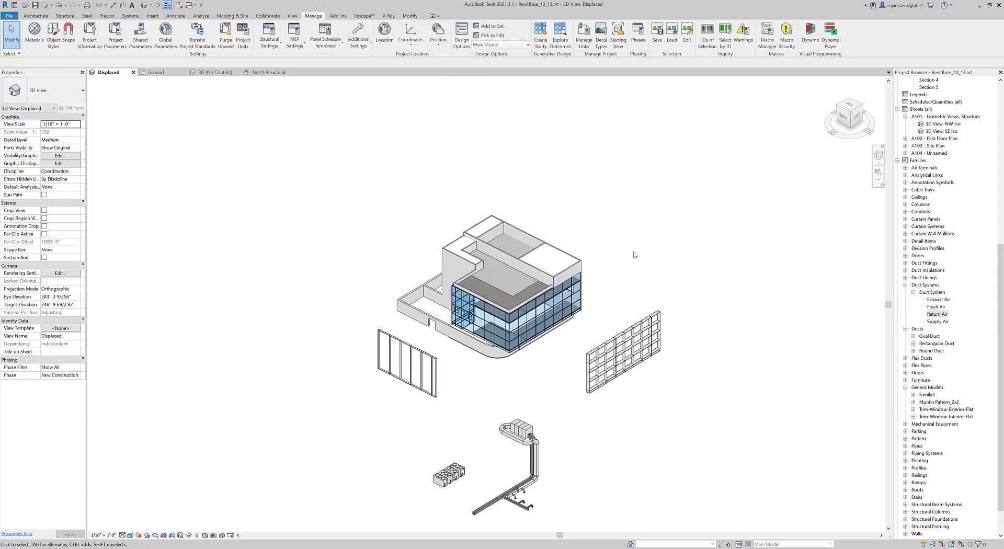
middle_click_drag(761, 326, 760, 291)
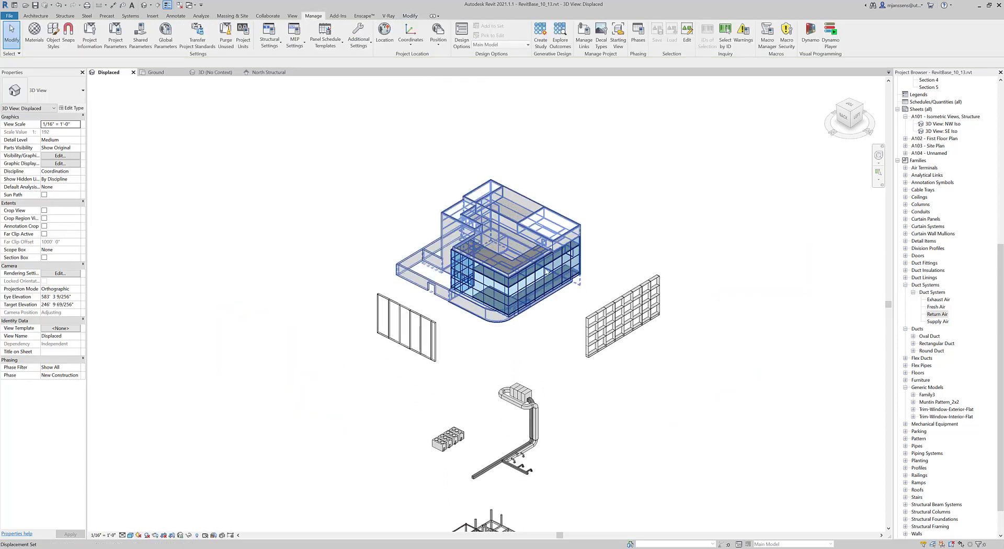
scroll(556, 287, "up", 4)
middle_click_drag(556, 287, 582, 339)
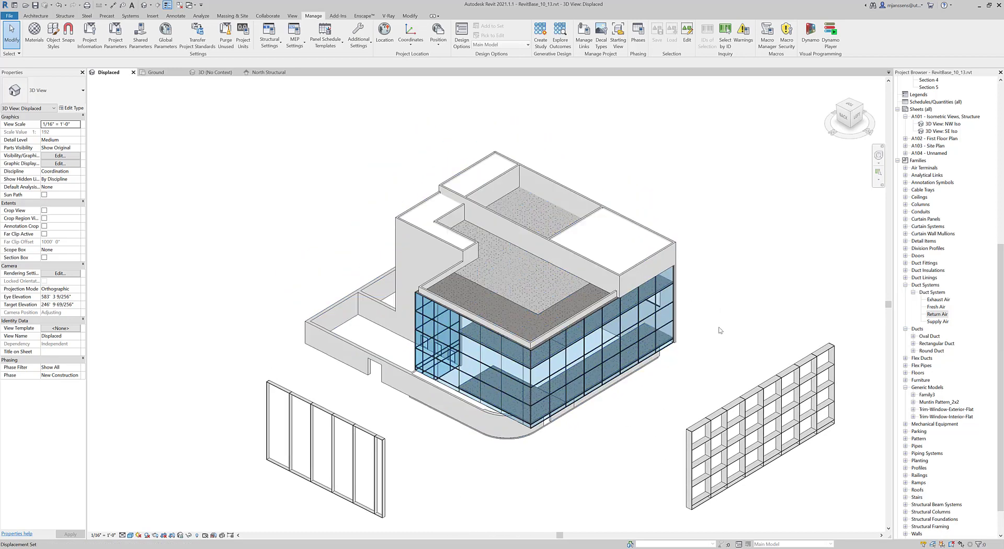
middle_click_drag(745, 307, 736, 301)
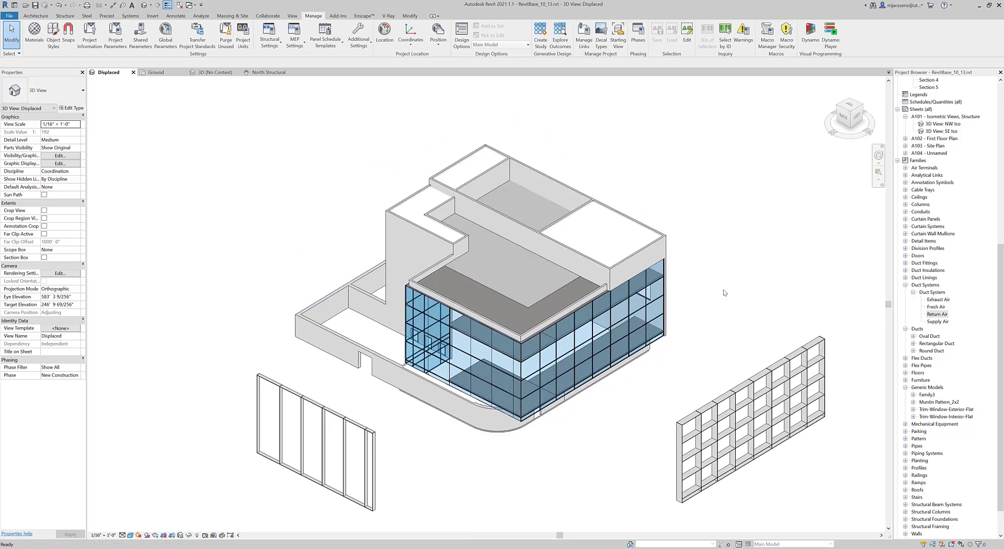
left_click_drag(219, 115, 686, 450)
left_click(349, 46)
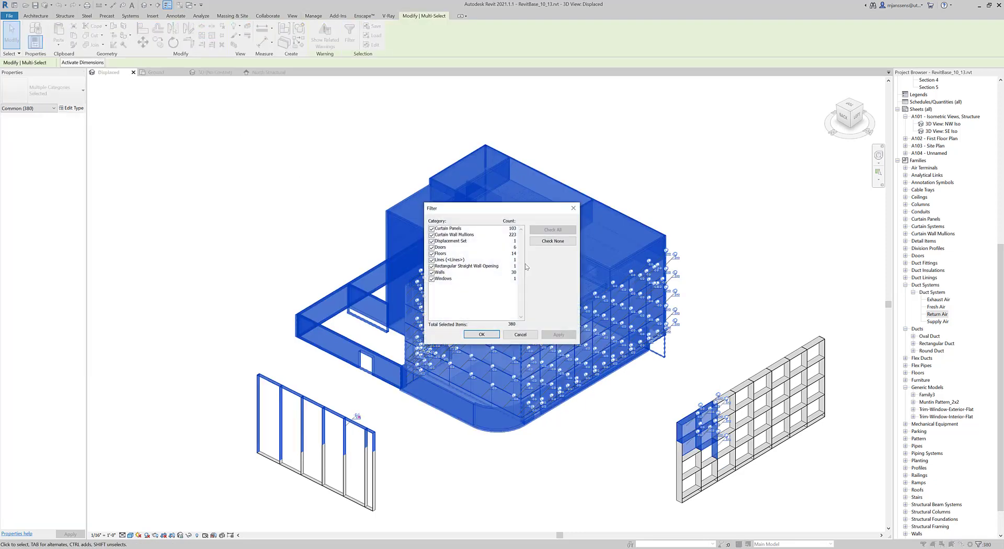
left_click(553, 241)
left_click(431, 253)
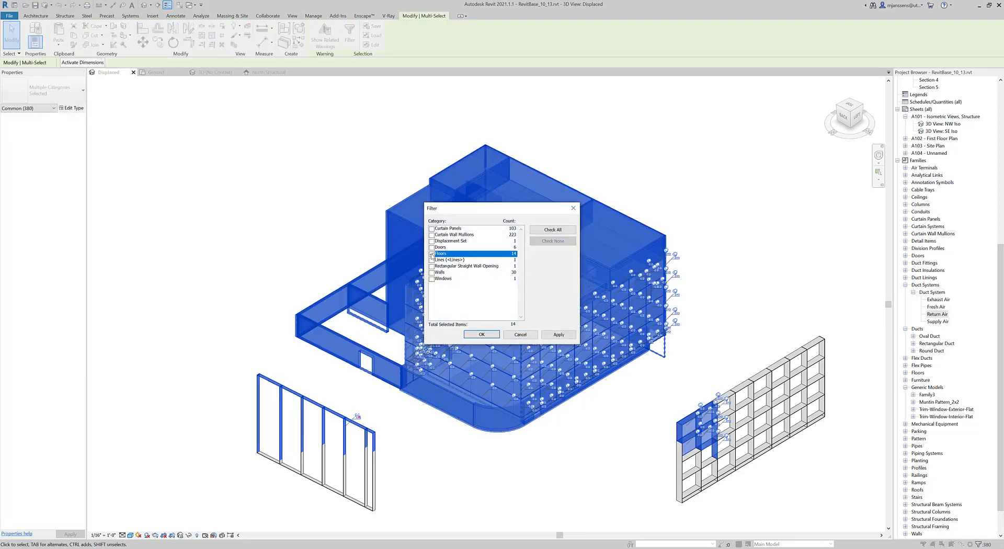
left_click(481, 335)
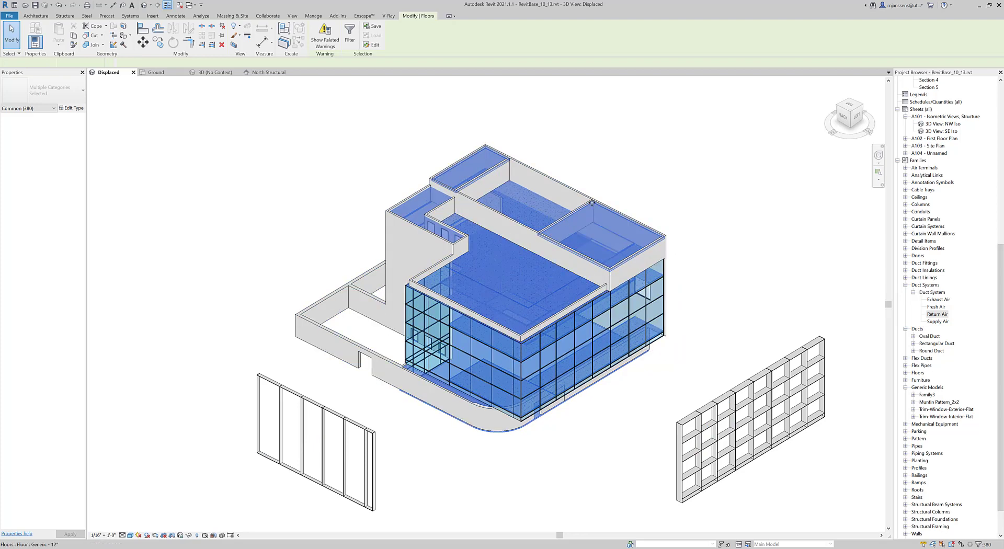
Step: Override the selected floors' graphics by element in this view, setting the surface foreground pattern to Solid fill
right_click(594, 203)
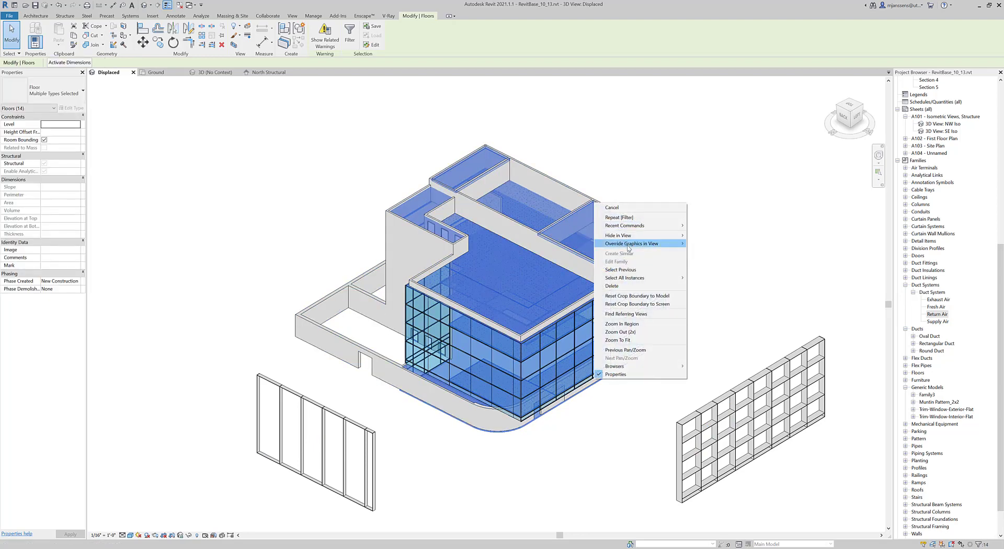
mouse_move(649, 244)
left_click(701, 244)
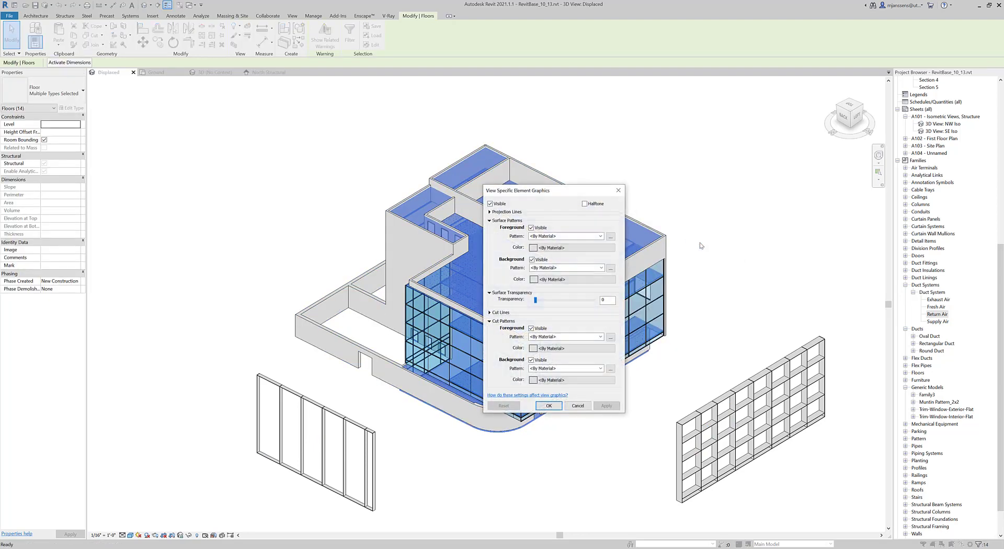
left_click(600, 237)
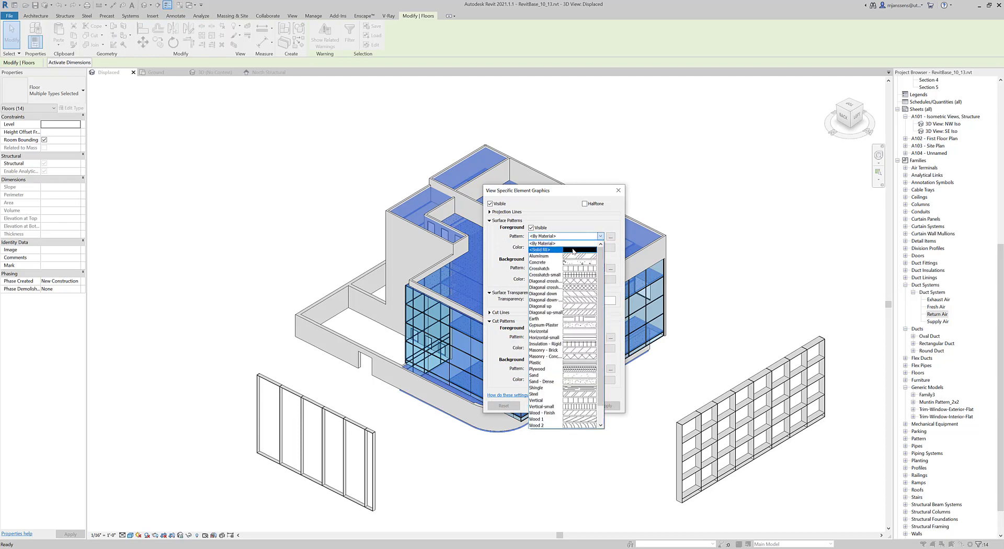
left_click(573, 250)
Step: Set the floors' surface foreground color to white, RGB 255-255-255, apply the override and clear the selection
left_click(574, 248)
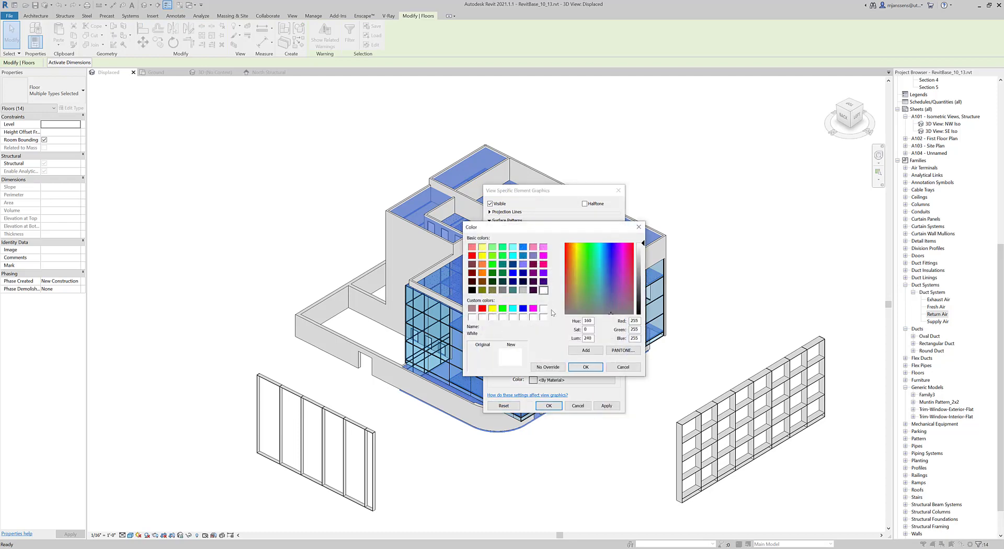
left_click(581, 366)
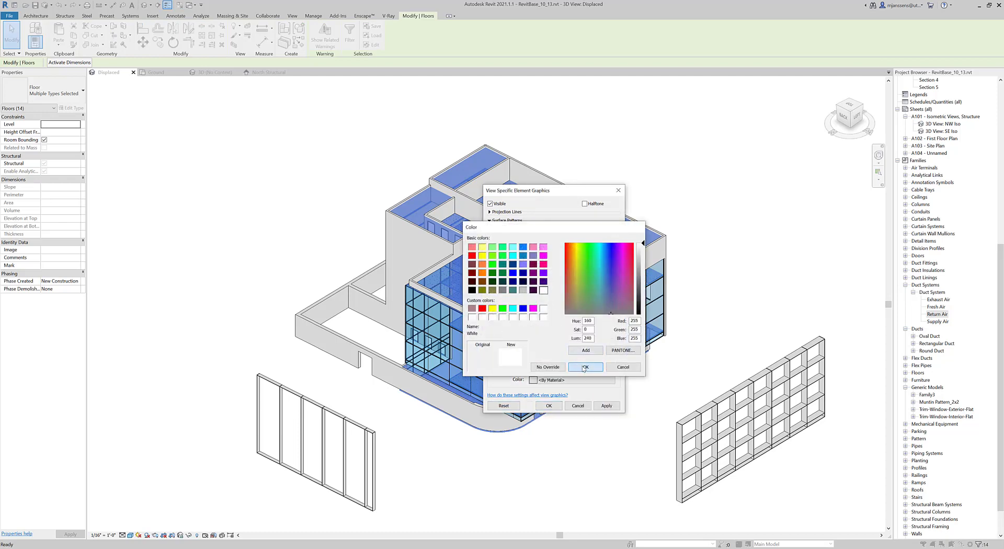
left_click(607, 407)
left_click(549, 406)
left_click(556, 462)
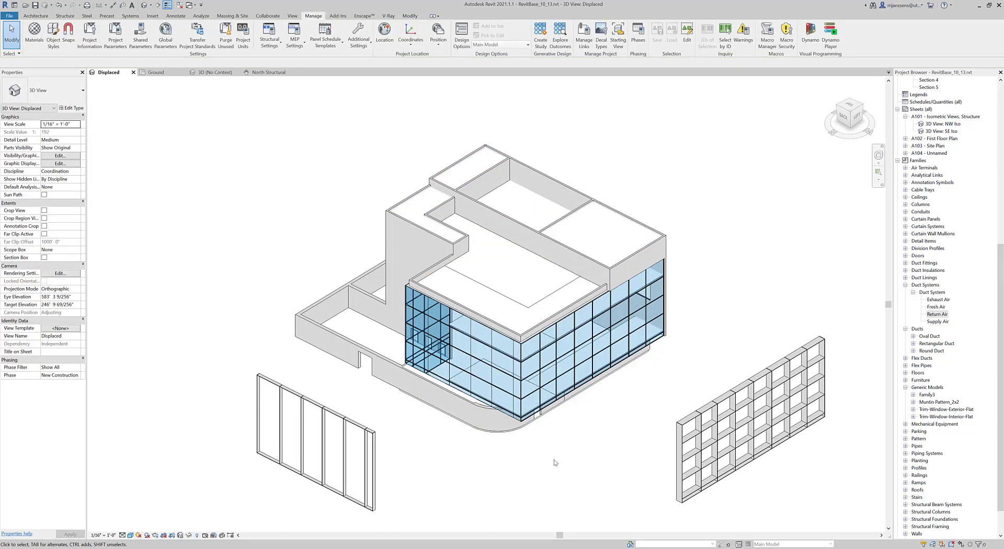
Step: Examine the overridden fills on the displaced building and the wall edges around its rooftop parapets
scroll(666, 415, "down", 4)
middle_click_drag(728, 419, 732, 356)
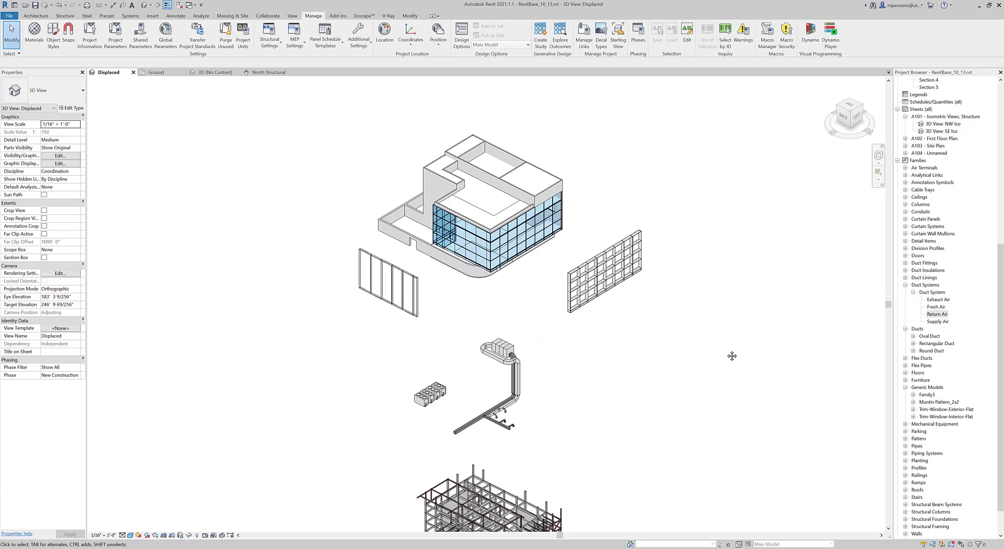
scroll(500, 247, "up", 2)
middle_click_drag(527, 287, 553, 367)
scroll(557, 312, "up", 3)
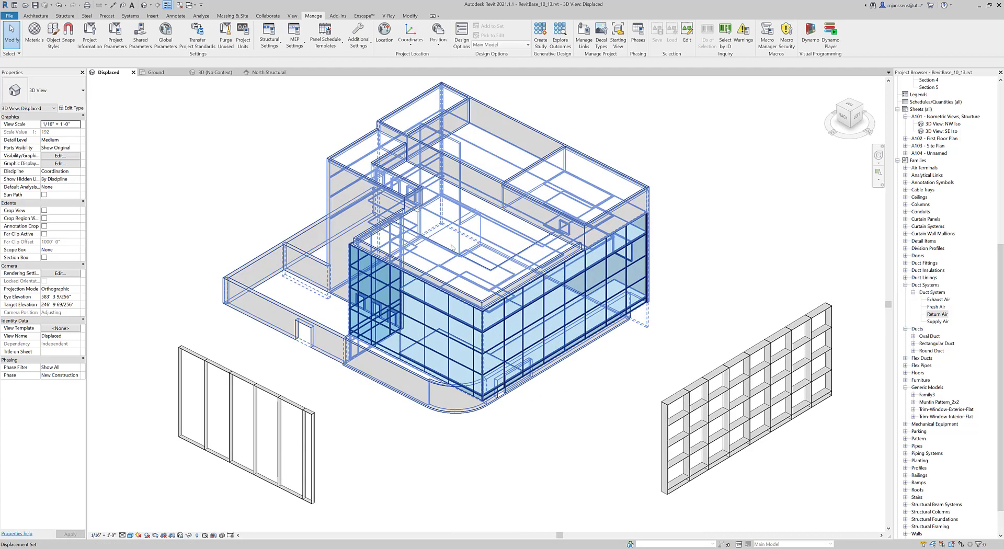
scroll(460, 241, "up", 2)
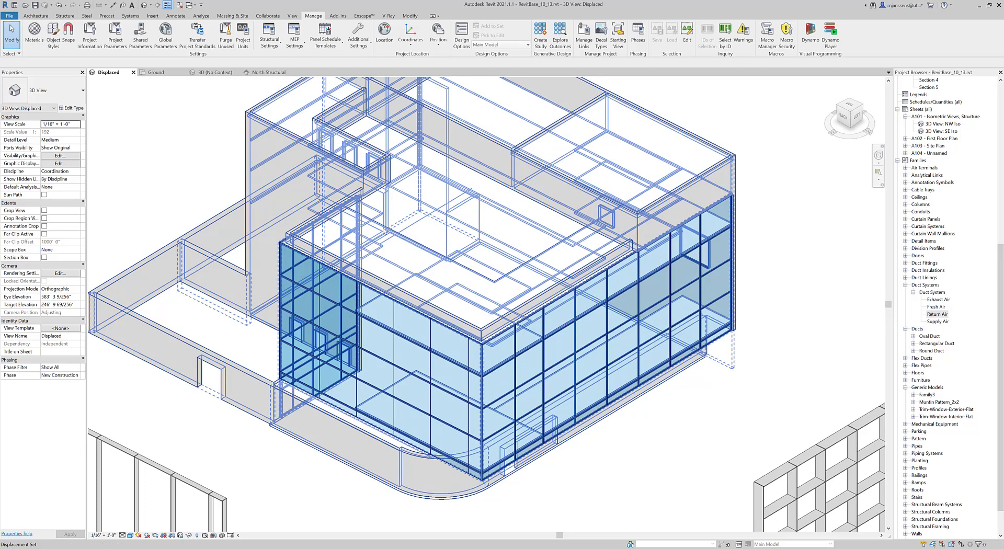
middle_click_drag(744, 369, 703, 379)
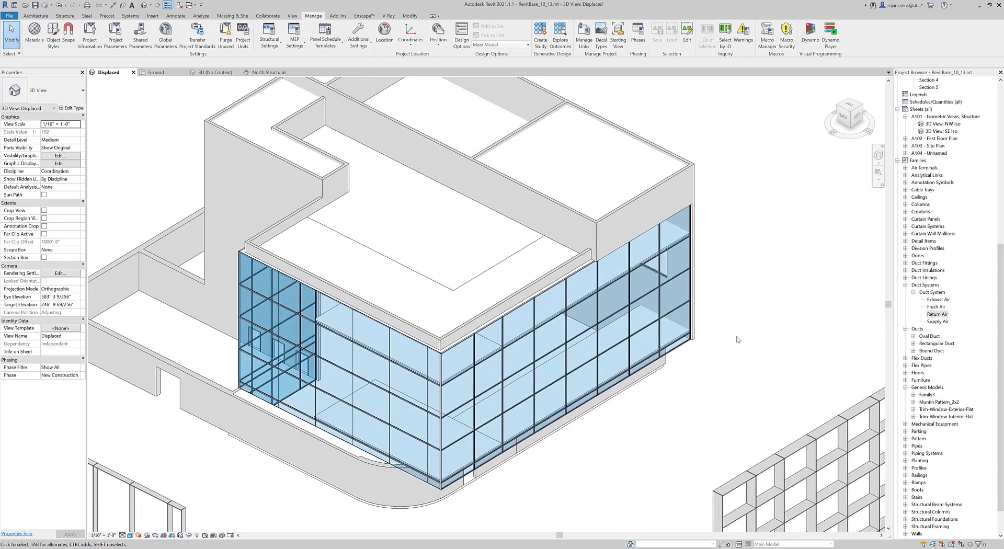
middle_click_drag(736, 272, 743, 303)
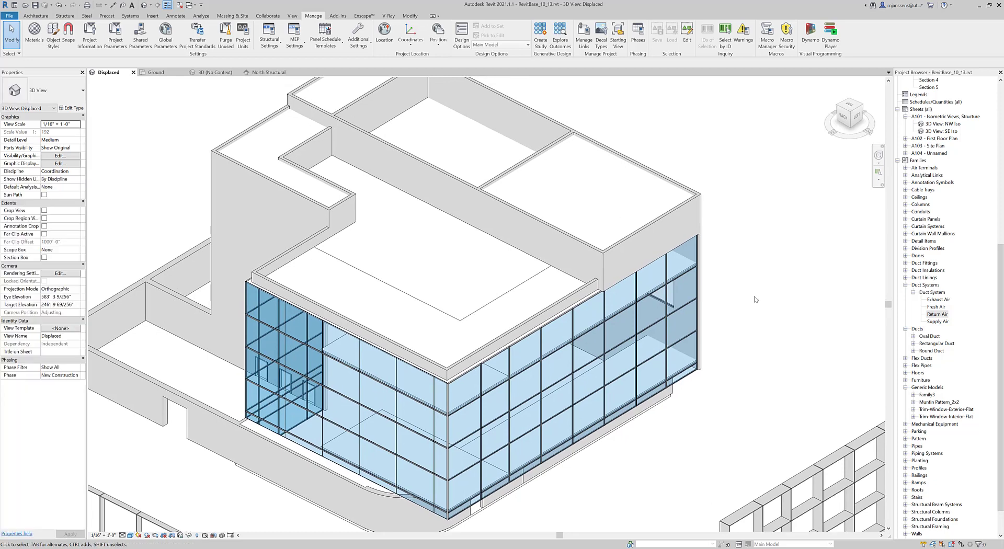
scroll(578, 202, "up", 6)
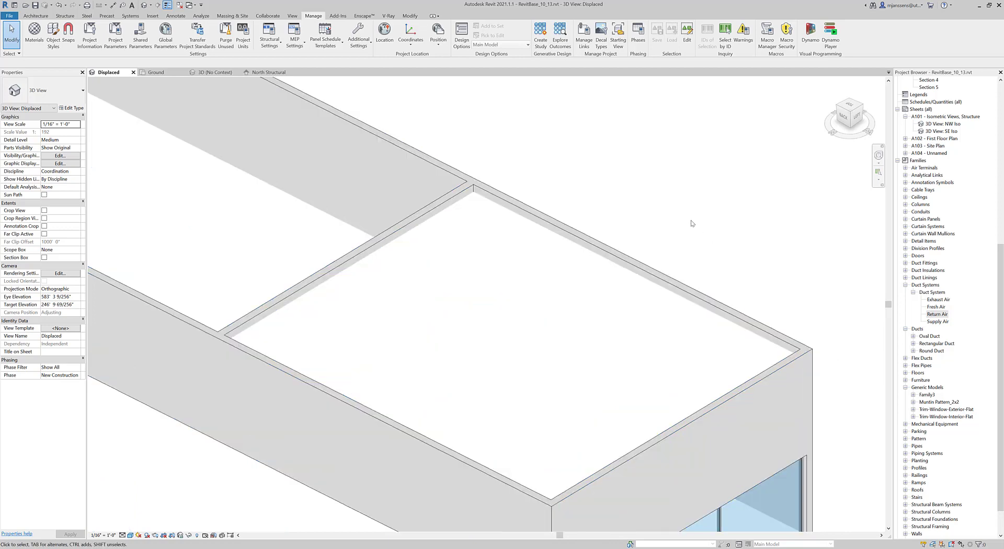
Step: Activate the Join Geometry command and open the default 3D view of the undisplaced building
left_click(35, 16)
left_click(410, 15)
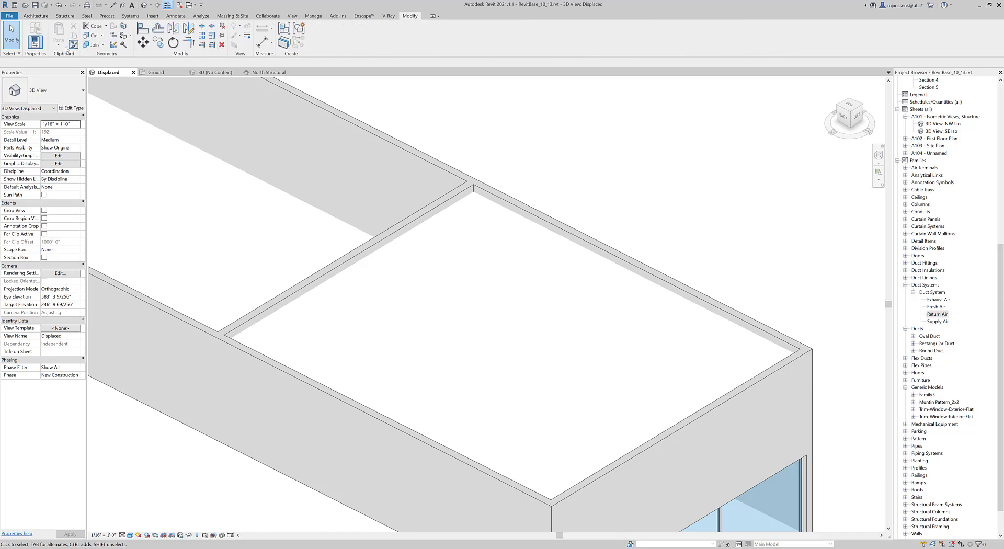
left_click(92, 44)
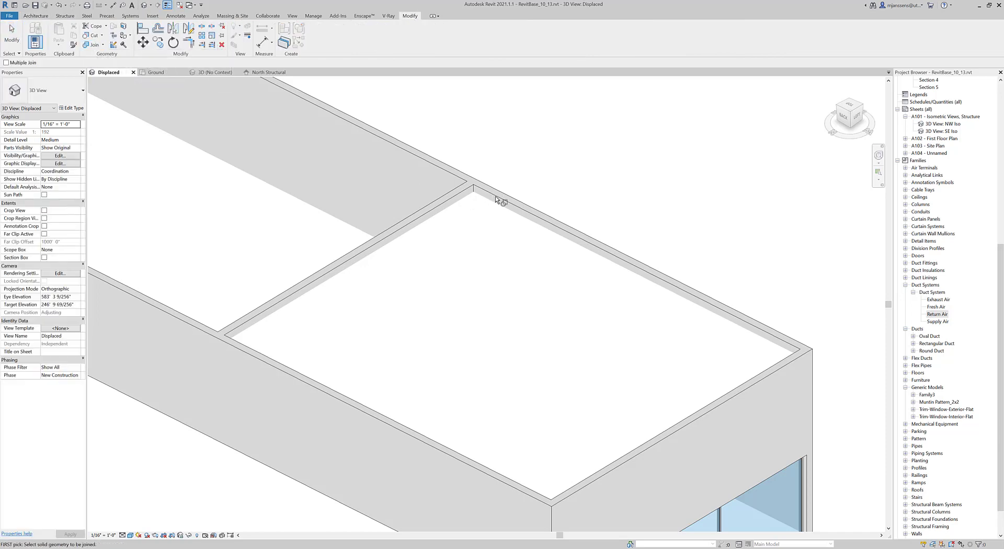
left_click(213, 72)
scroll(488, 141, "up", 2)
left_click(109, 72)
key("Escape")
key("3")
key("d")
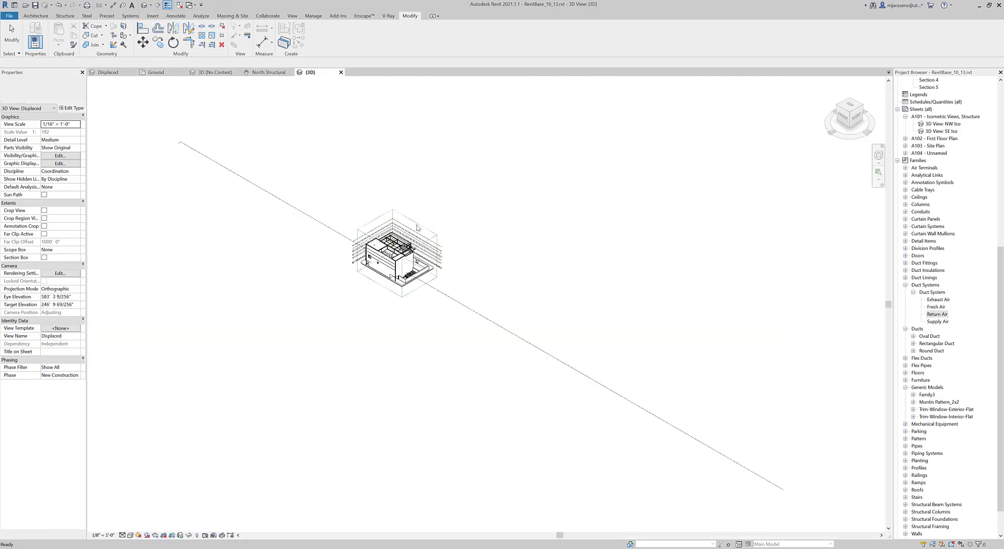
Step: Join the long parapet wall behind the rooftop equipment with the adjacent roof floor and end the command
scroll(384, 211, "up", 2)
middle_click_drag(426, 225, 667, 273, "shift")
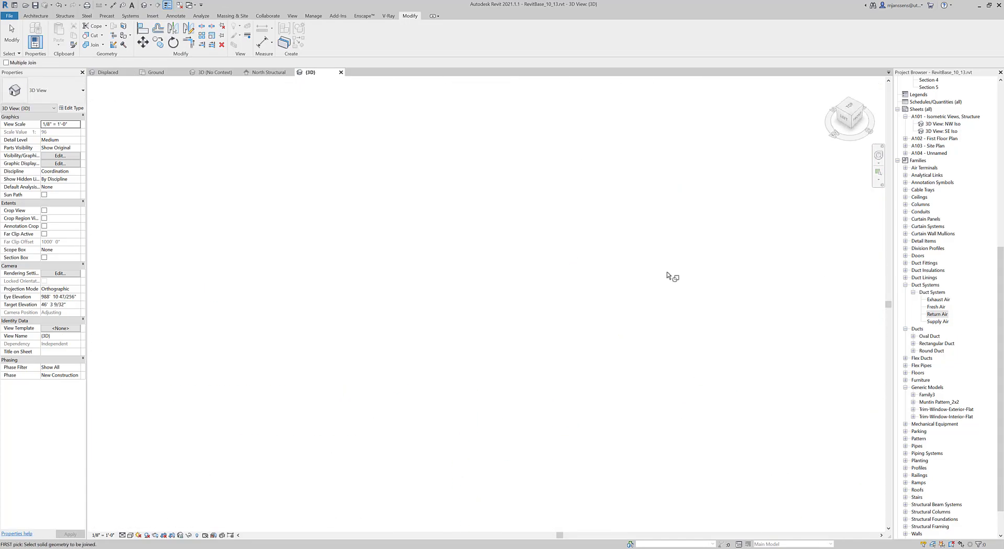
scroll(666, 332, "down", 6)
middle_click_drag(683, 507, 686, 230)
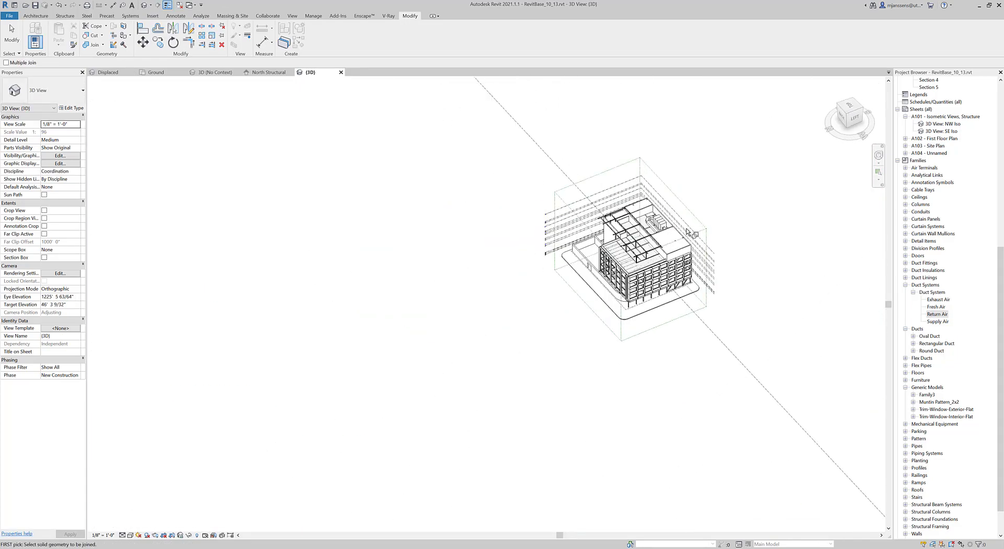
scroll(673, 270, "up", 6)
scroll(673, 270, "up", 1)
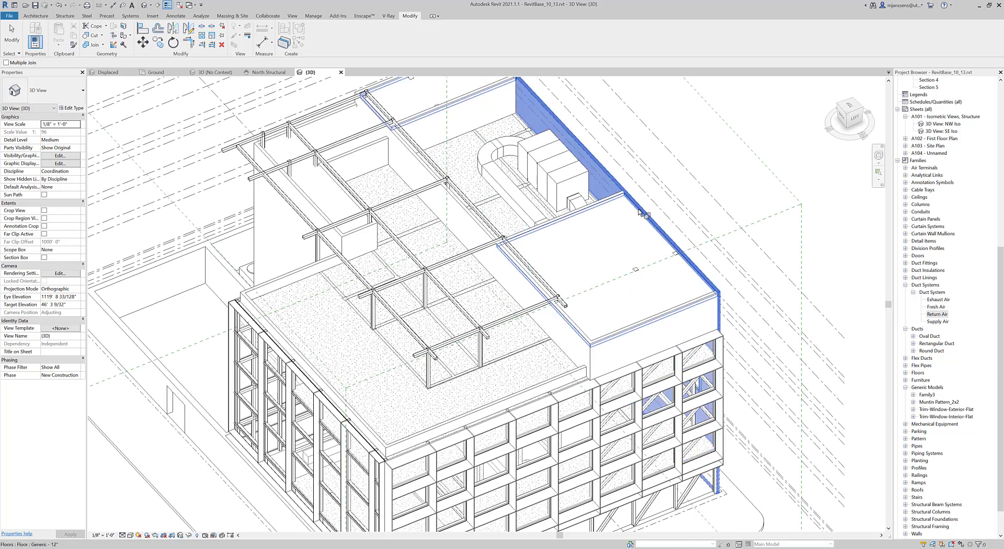
left_click(618, 202)
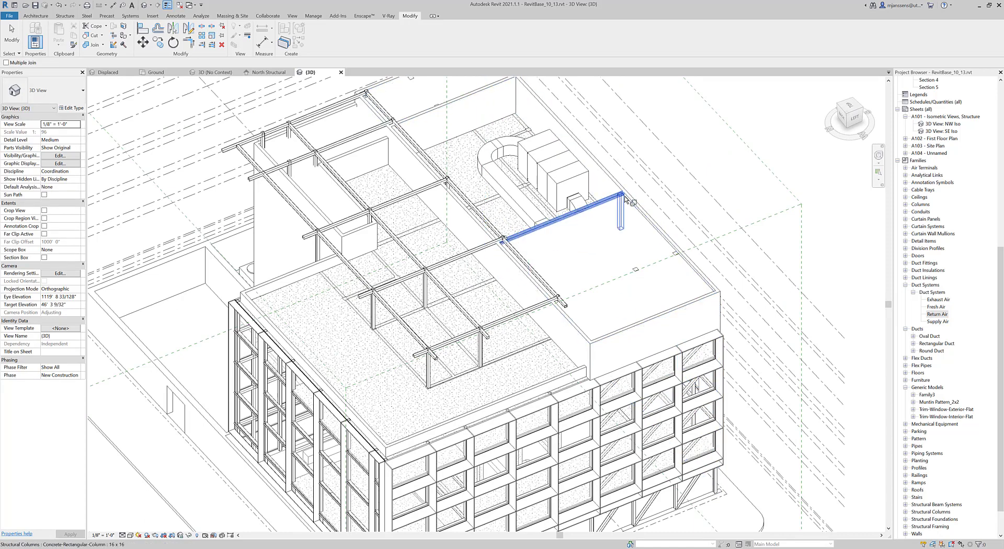
left_click(631, 203)
middle_click_drag(502, 243, 492, 337)
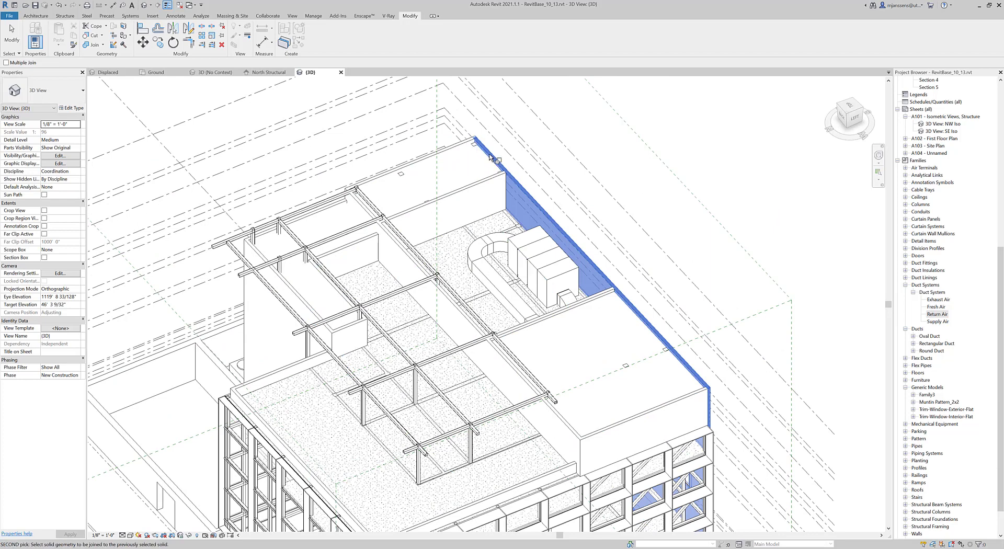
key("Escape")
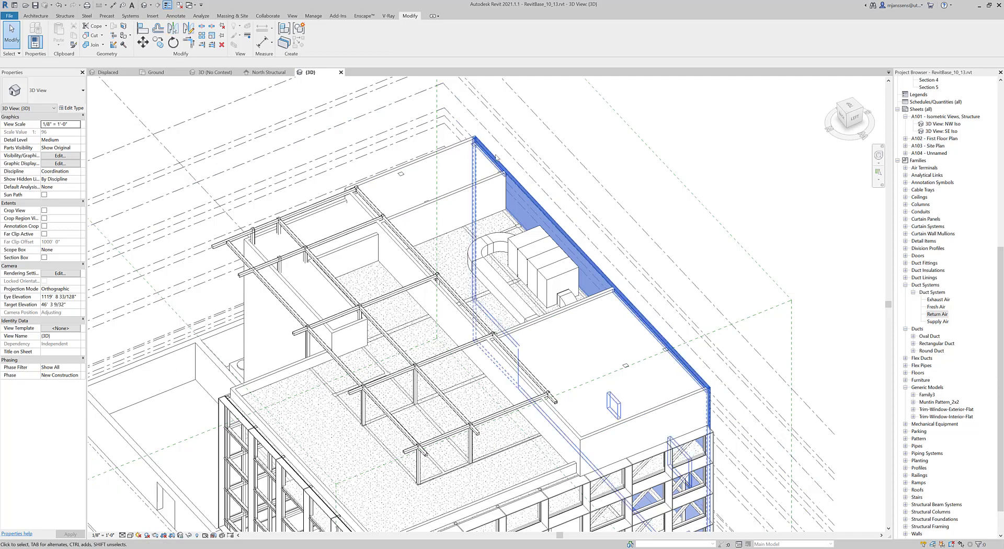
scroll(462, 120, "up", 3)
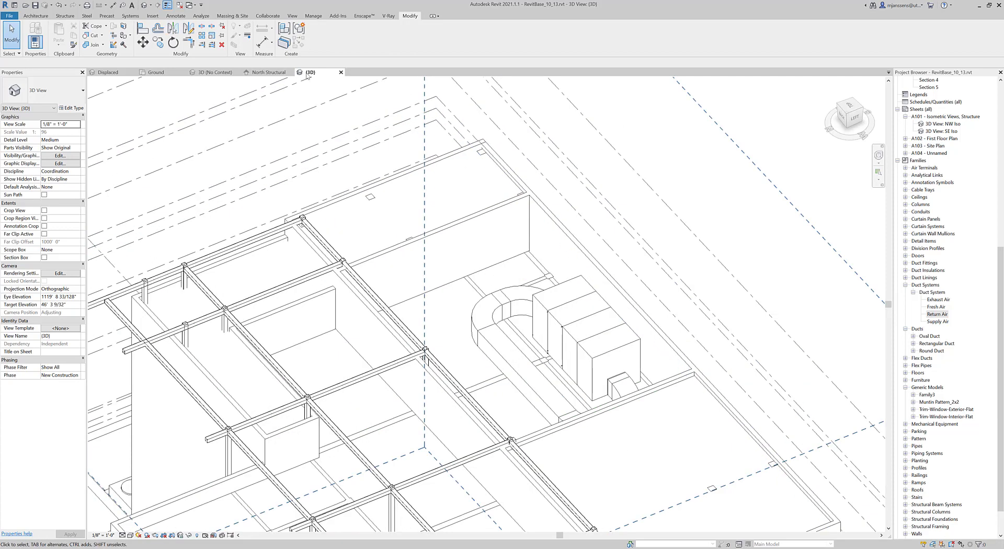
left_click(90, 45)
left_click(460, 159)
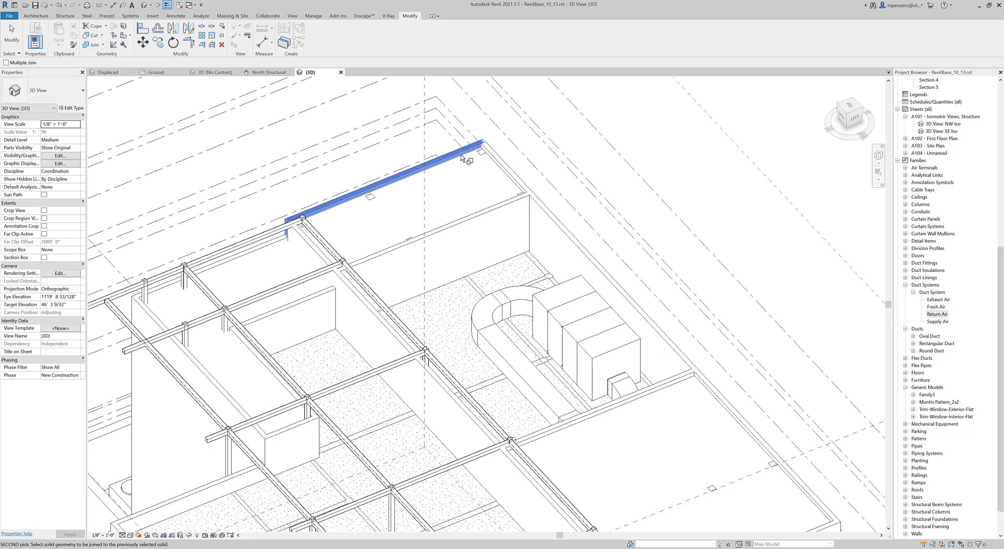
key("Escape")
key("Escape")
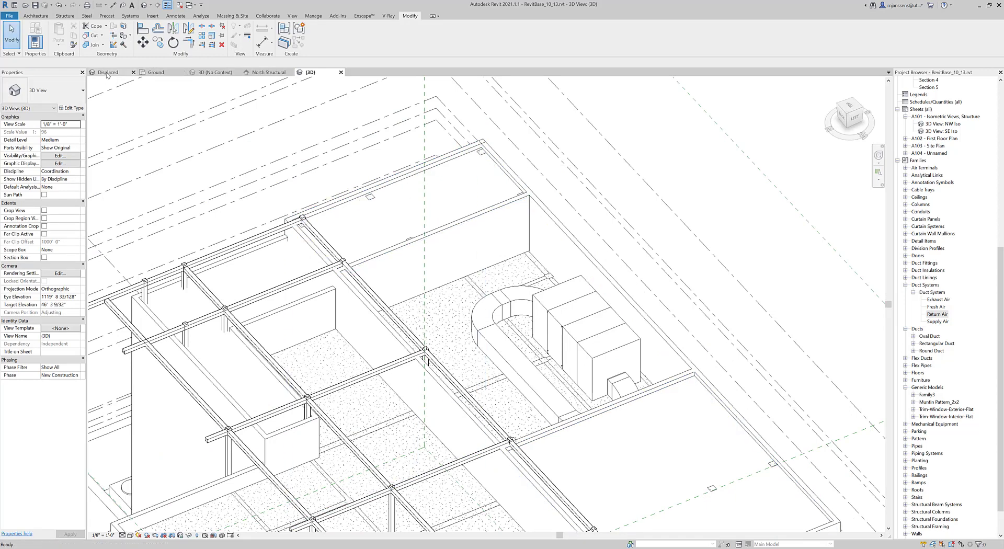
Step: Return to the Displaced view and examine the building and the full exploded stack down to the foundation
left_click(107, 73)
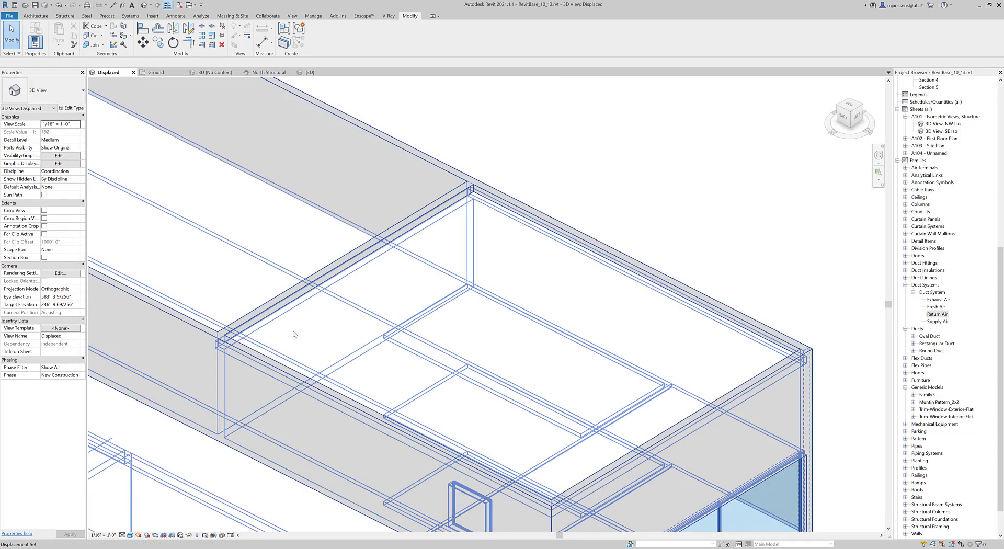
scroll(424, 250, "down", 4)
middle_click_drag(605, 340, 685, 313)
scroll(685, 314, "down", 1)
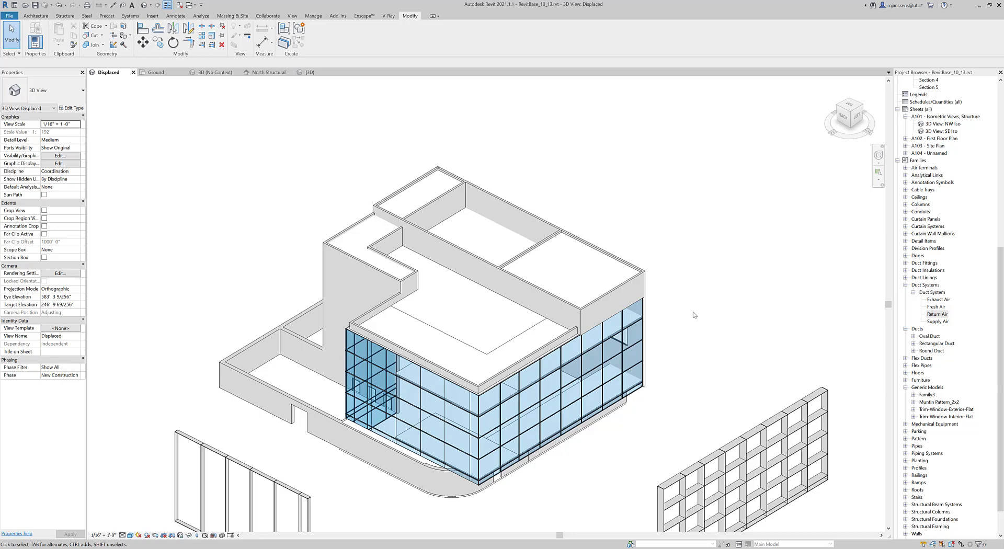
scroll(539, 238, "down", 4)
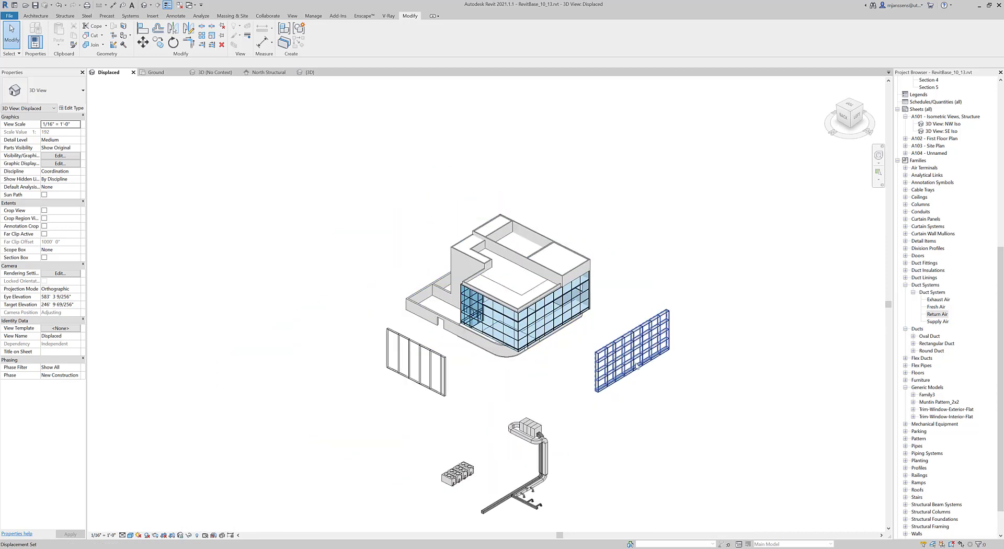
middle_click_drag(627, 308, 571, 139)
scroll(577, 157, "down", 4)
middle_click_drag(633, 259, 599, 264)
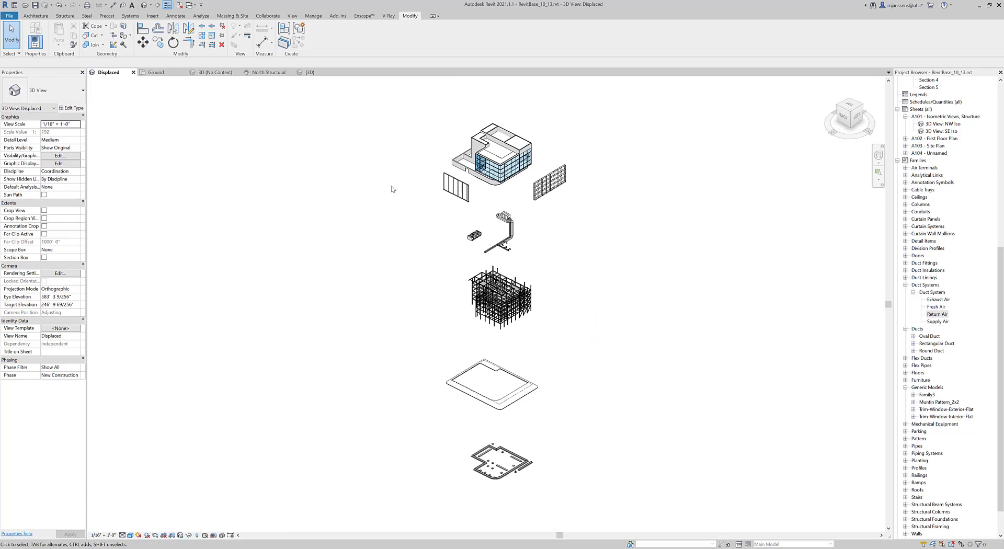
Step: Select the displaced building set to review its displacement settings and editing options, and clear the selection
left_click(522, 167)
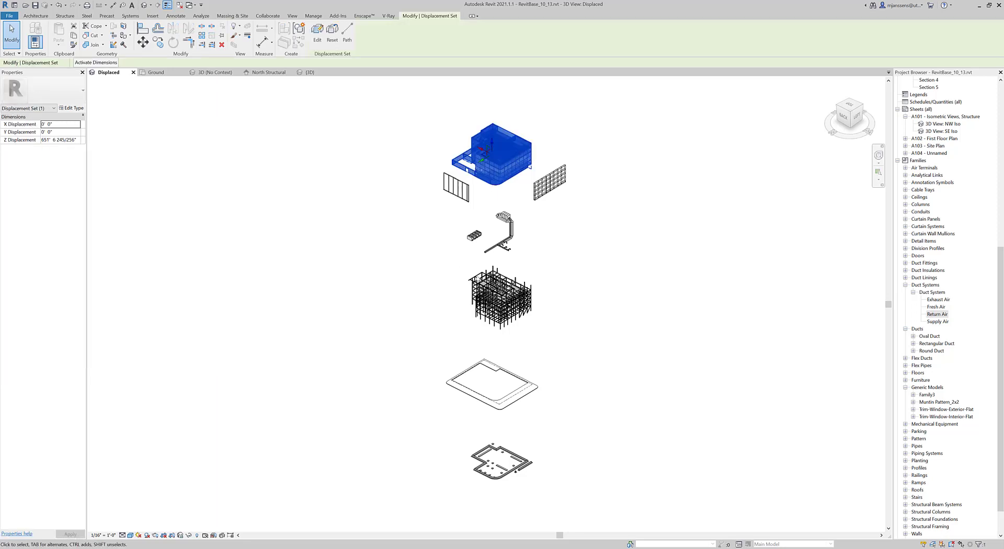
middle_click_drag(522, 167, 473, 170)
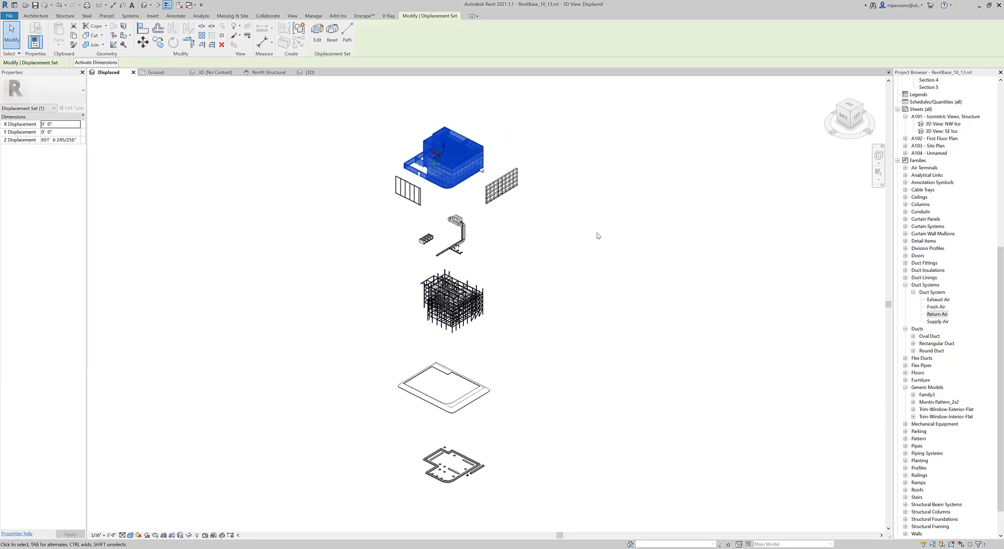
middle_click_drag(597, 233, 595, 234)
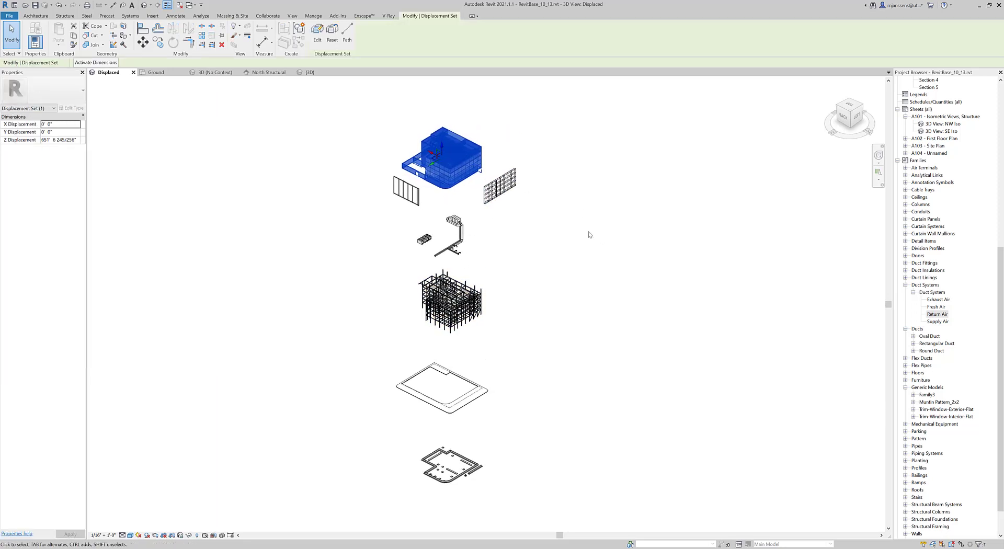
left_click(333, 44)
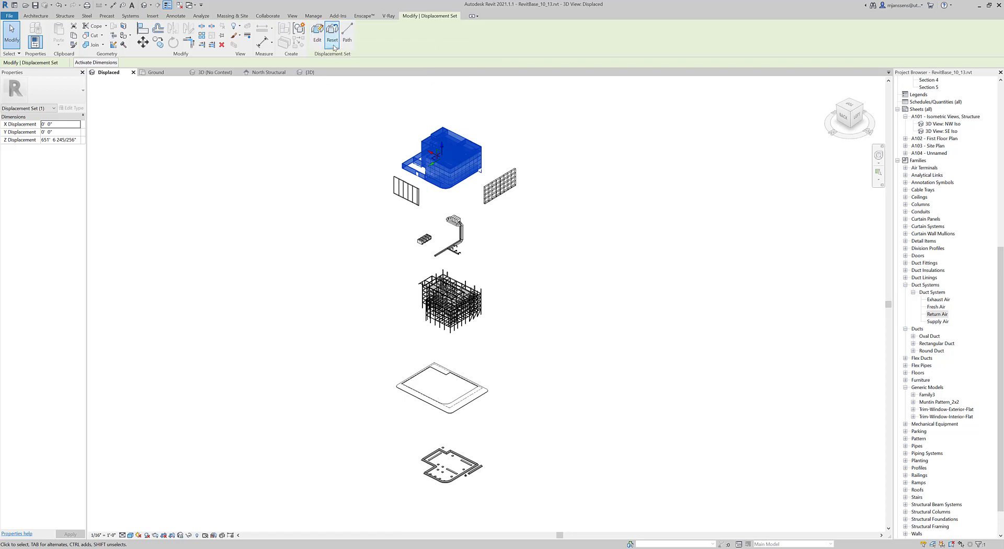
left_click(561, 381)
Step: Start the Path command for the displaced building and add displacement paths at the corners of the gridded curtain wall panel
left_click(468, 166)
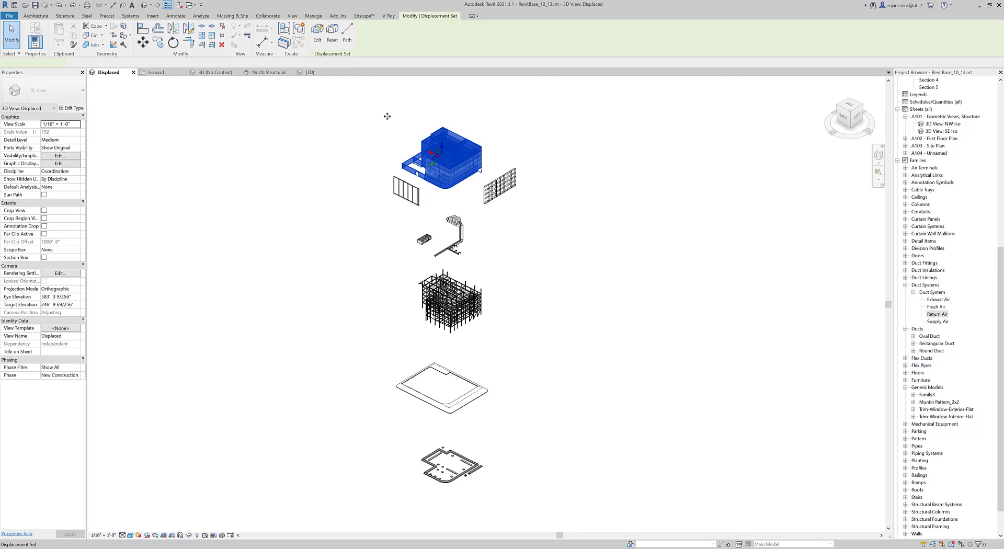
left_click(346, 42)
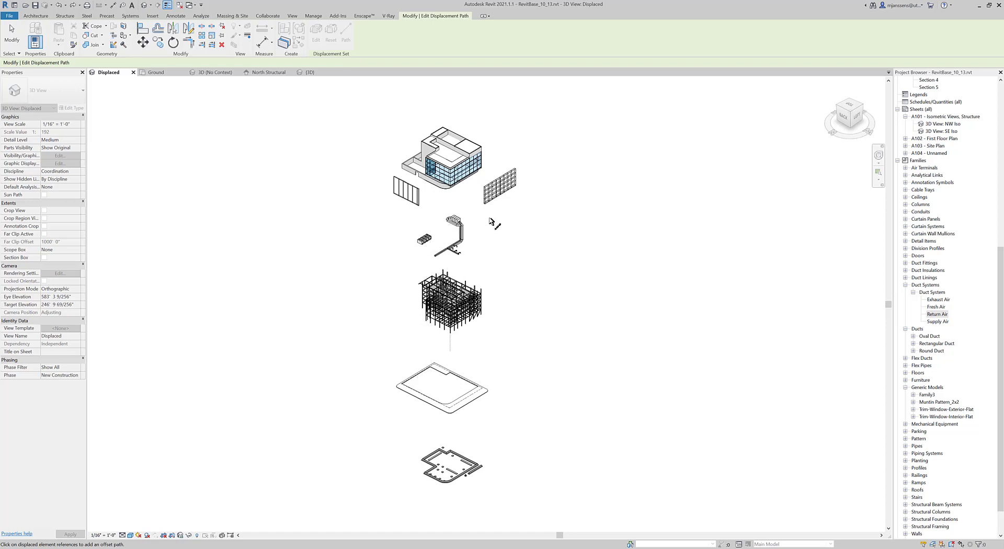
middle_click_drag(506, 226, 512, 281)
scroll(507, 241, "up", 5)
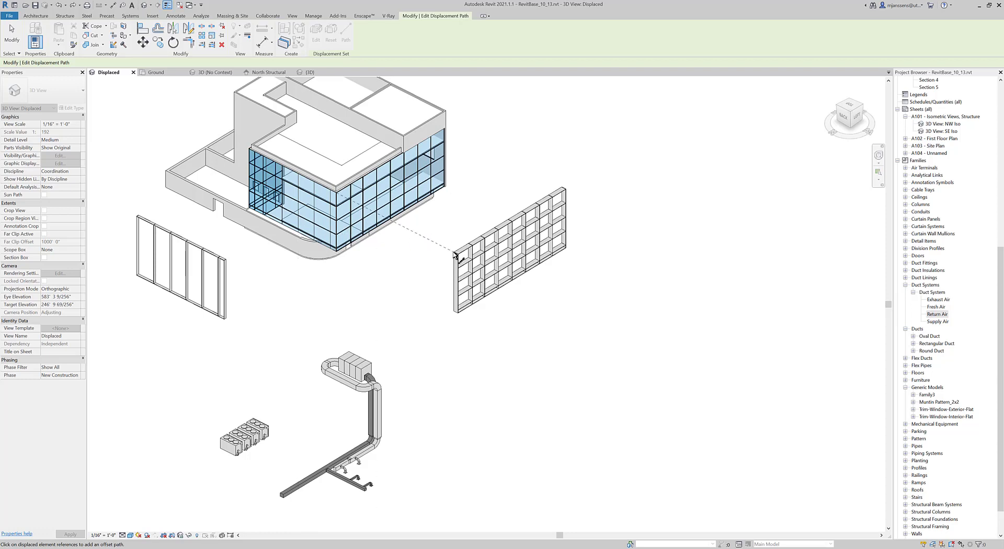
left_click(564, 191)
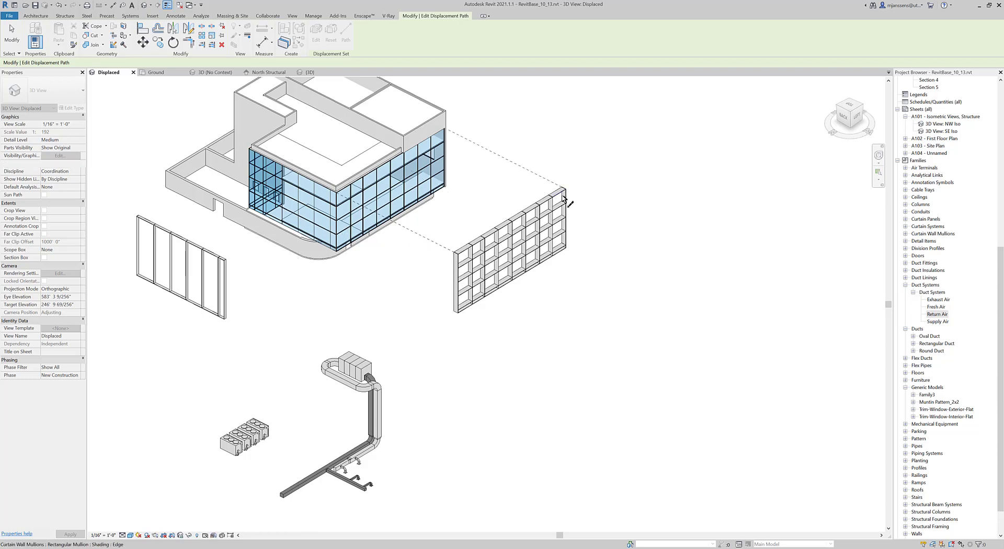
left_click(564, 246)
left_click(455, 310)
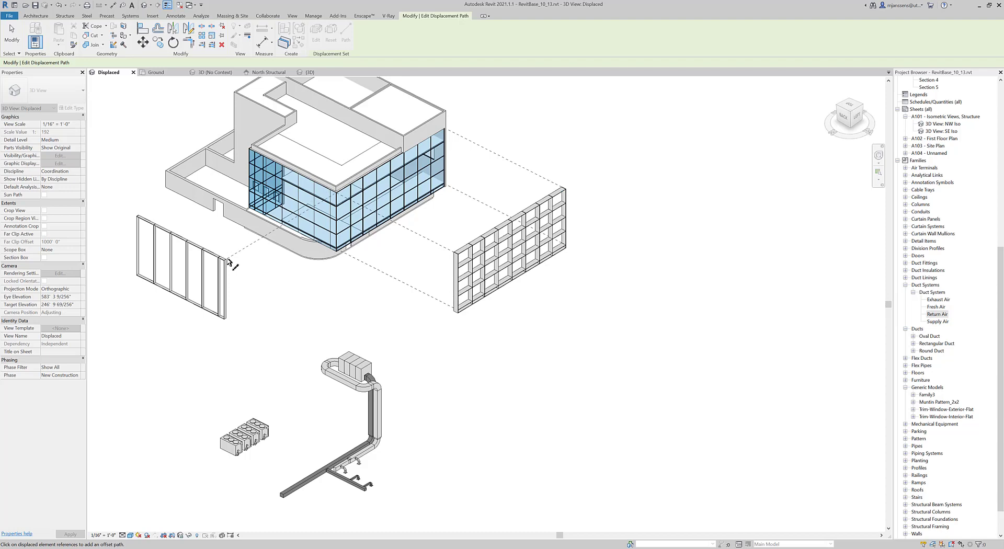
Step: Add displacement paths at the corners of the separated panel with vertical mullions
left_click(141, 217)
left_click(227, 318)
left_click(140, 277)
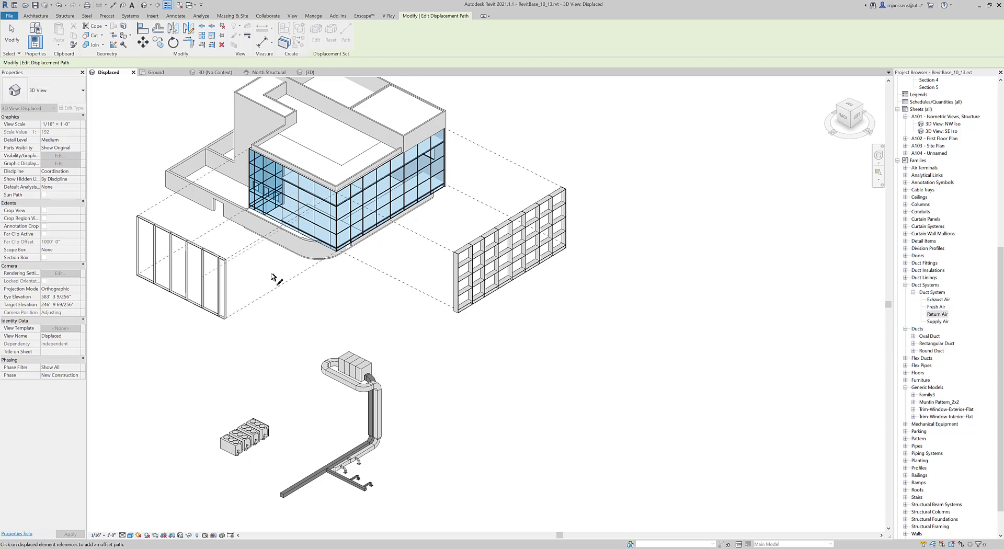
Step: Add vertical displacement paths from the building's outer corners, including the low side wall corner and the rear roof corner
scroll(330, 321, "down", 1)
middle_click_drag(331, 321, 431, 276)
left_click(308, 180)
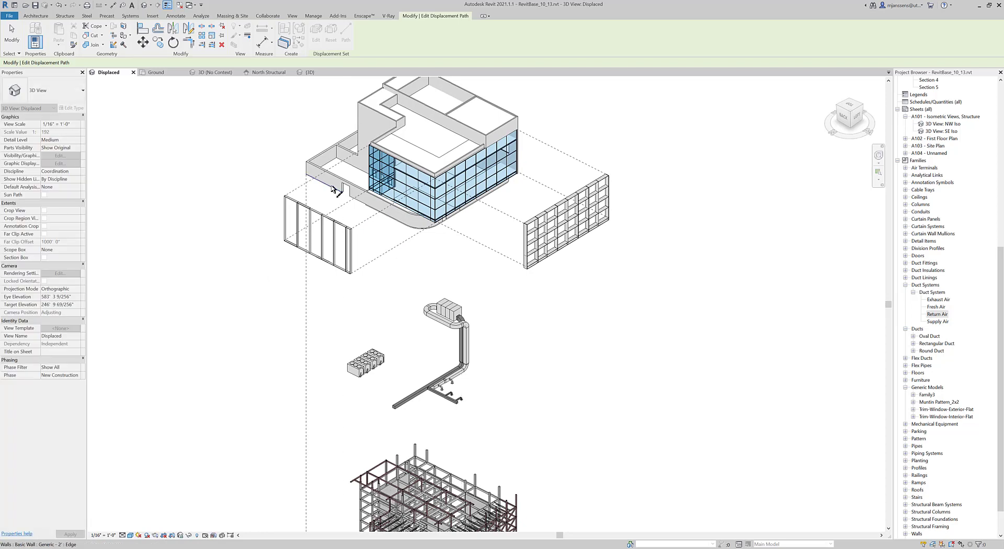
left_click(438, 226)
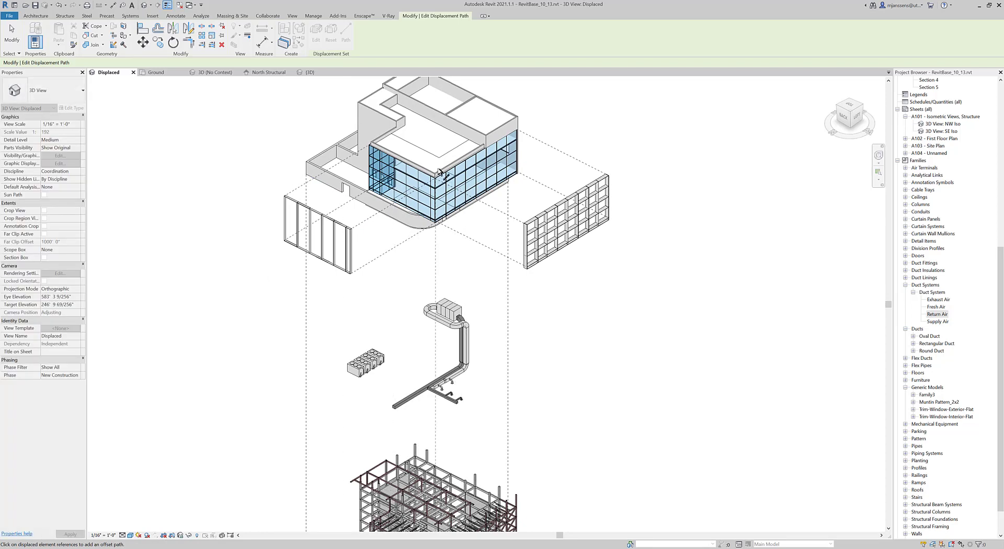
middle_click_drag(443, 174, 414, 232)
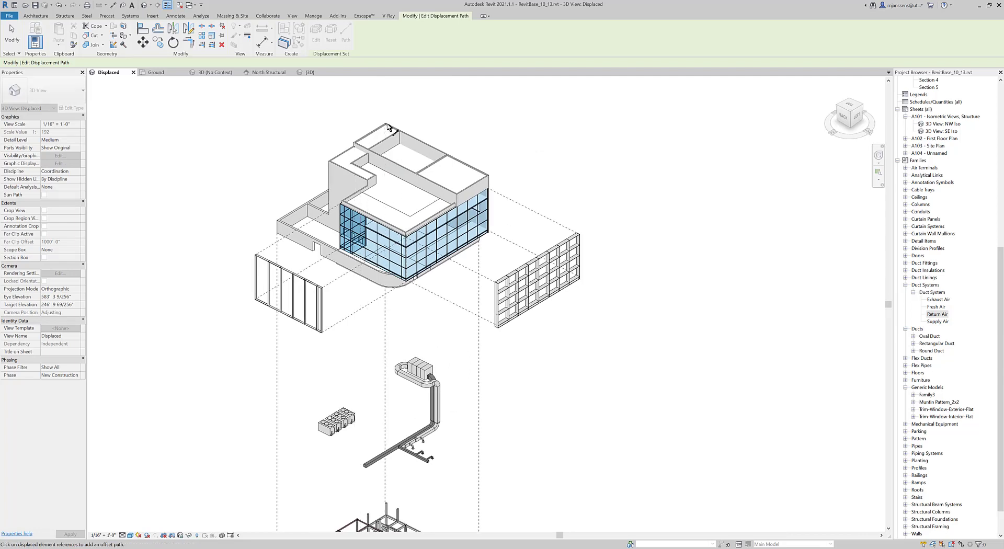
Step: Add displacement paths from the structural frame's front and side corner columns down to the ground slab
scroll(432, 284, "down", 1)
middle_click_drag(513, 405, 506, 298)
scroll(507, 299, "down", 1)
middle_click_drag(521, 378, 486, 308)
middle_click_drag(561, 349, 496, 272)
middle_click_drag(495, 376, 476, 469)
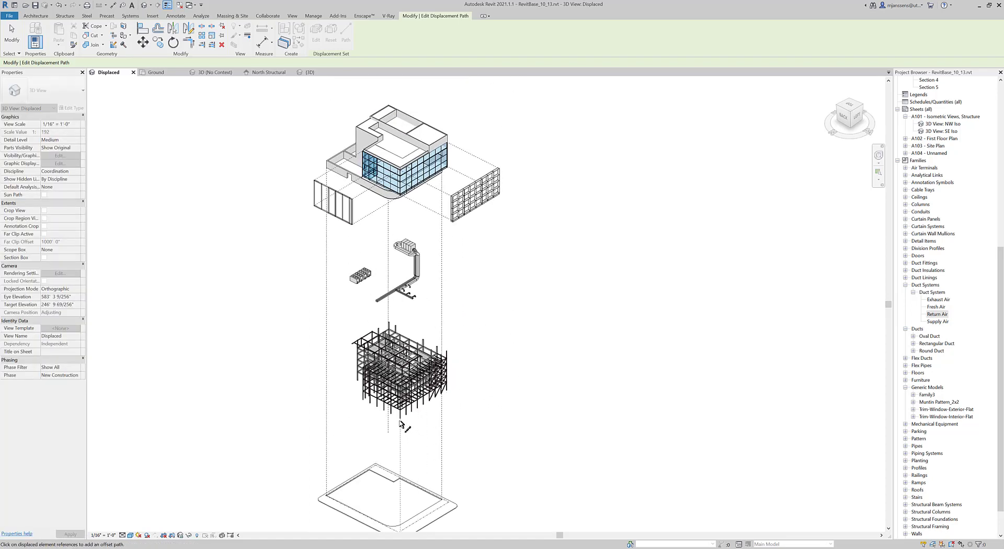
scroll(453, 395, "up", 1)
left_click(453, 387)
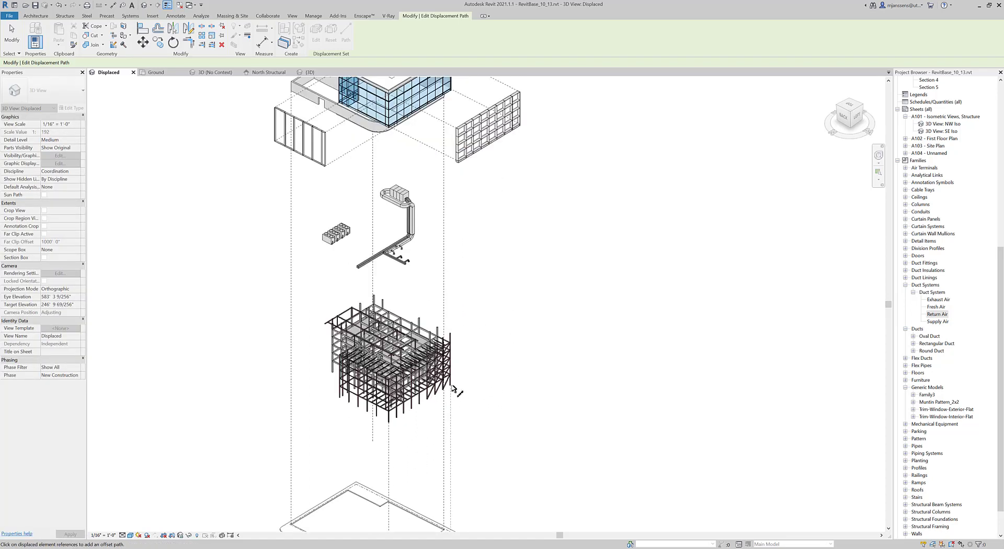
Step: End the path command and delete the displacement path at the foundation's inner notch corner
scroll(518, 437, "down", 1)
middle_click_drag(528, 446, 526, 340)
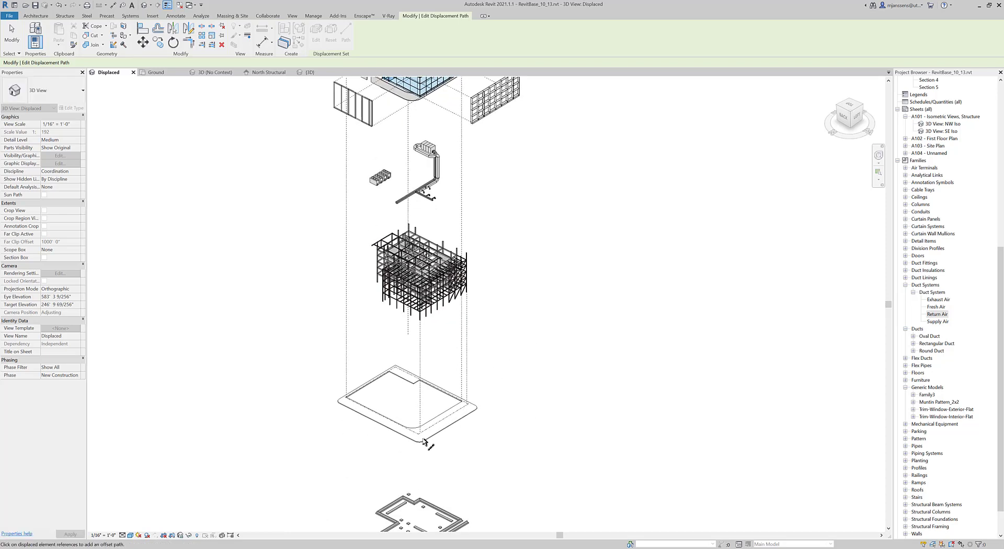
middle_click_drag(508, 452, 528, 325)
scroll(444, 389, "up", 2)
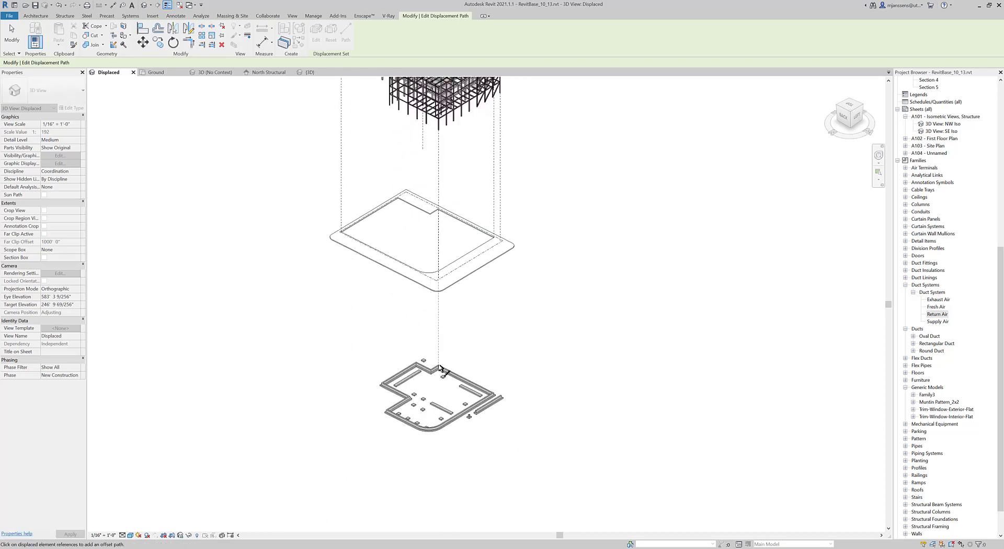
key("Escape")
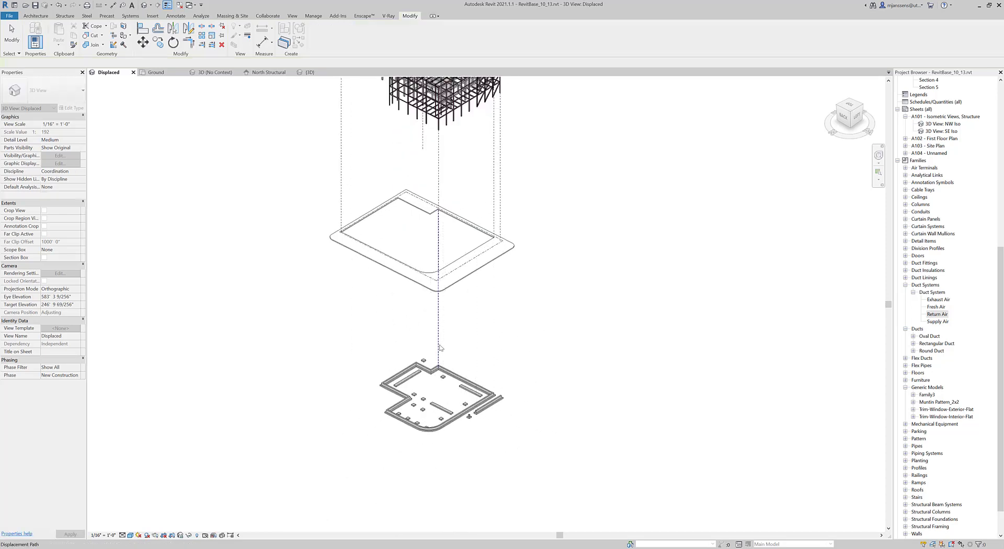
left_click(439, 347)
scroll(446, 213, "up", 3)
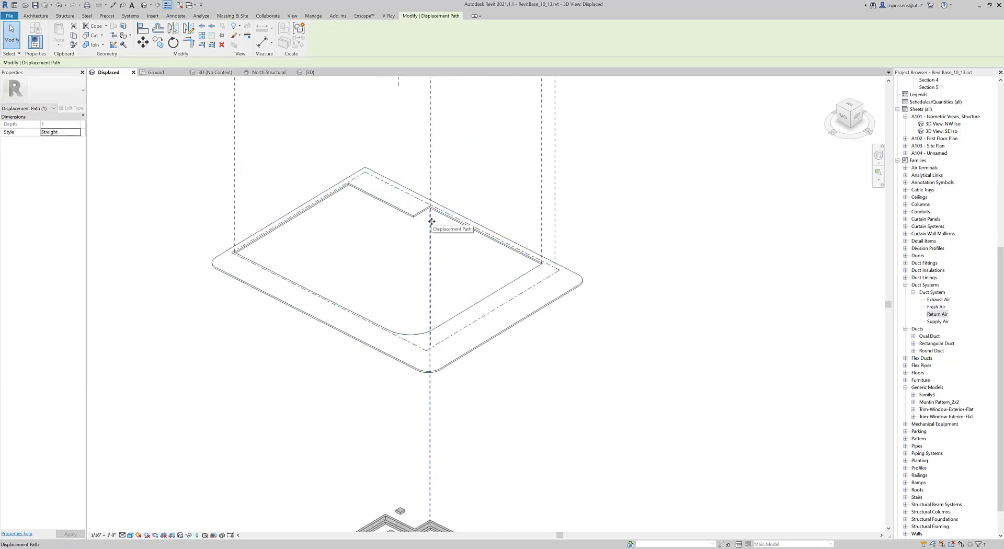
key("Escape")
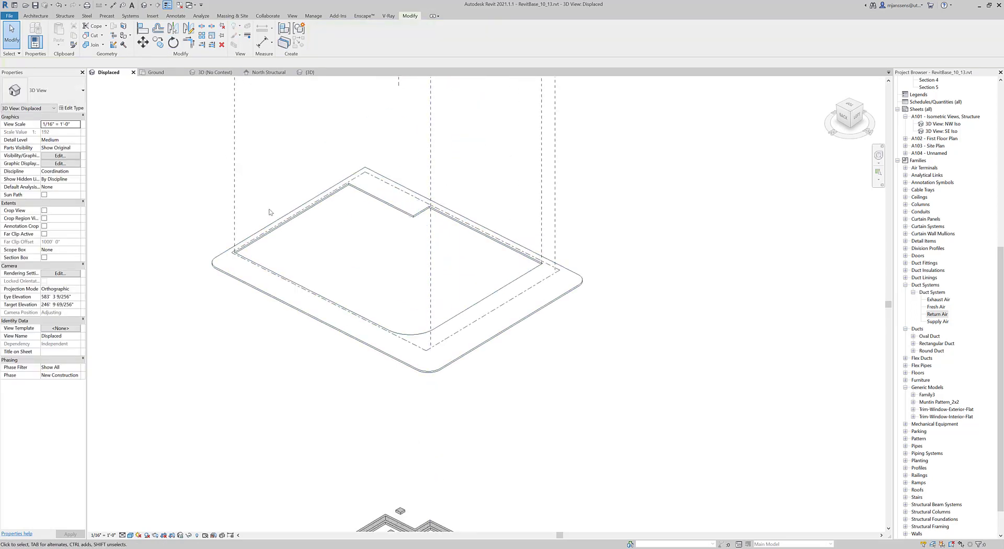
Step: Select the displaced foundation set and add displacement paths at its rear outer corner and the adjacent side corner
scroll(412, 387, "down", 2)
left_click(397, 460)
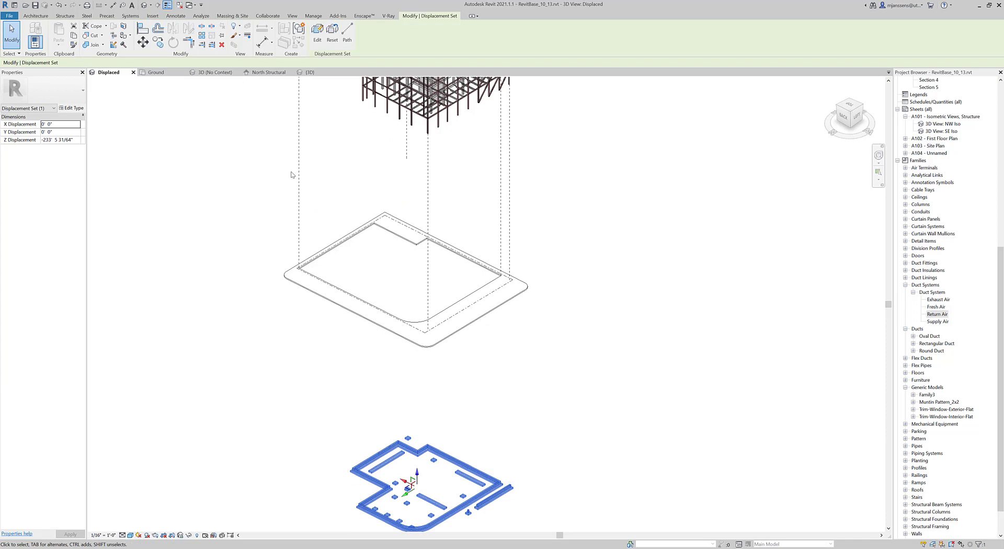
left_click(345, 35)
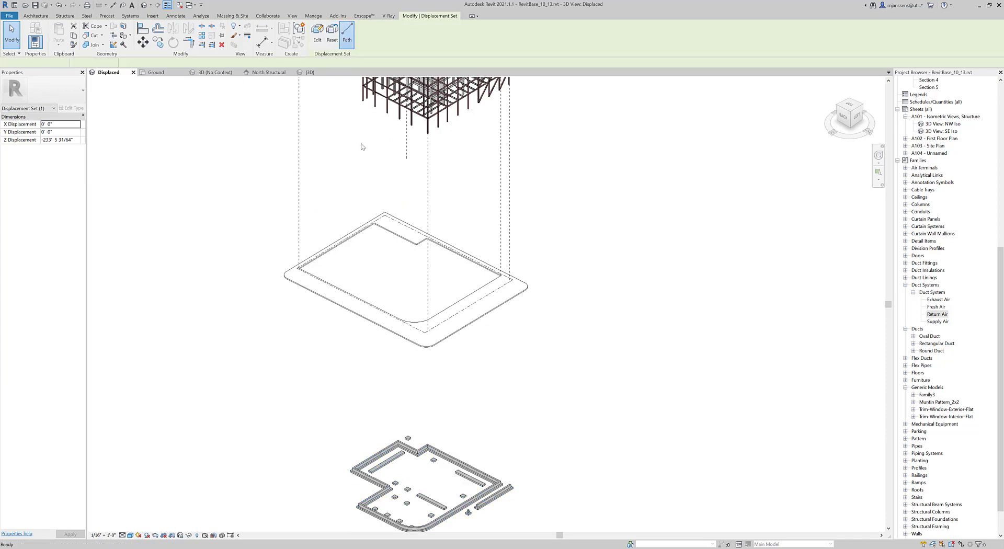
left_click(398, 444)
left_click(353, 469)
middle_click_drag(393, 485, 392, 440)
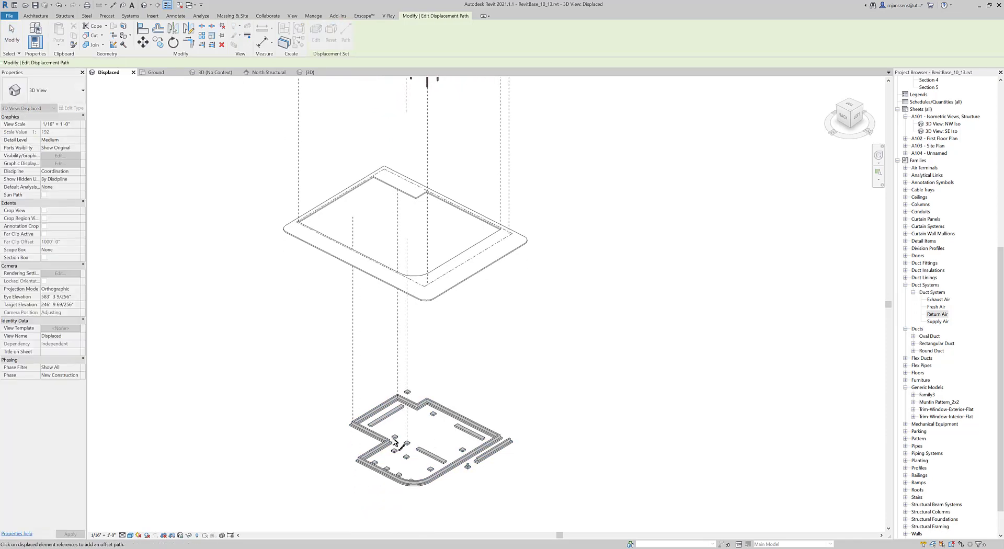
Step: Add displacement paths at the foundation's remaining outer corners, separate strip footing and isolated footing, and end the command
left_click(359, 461)
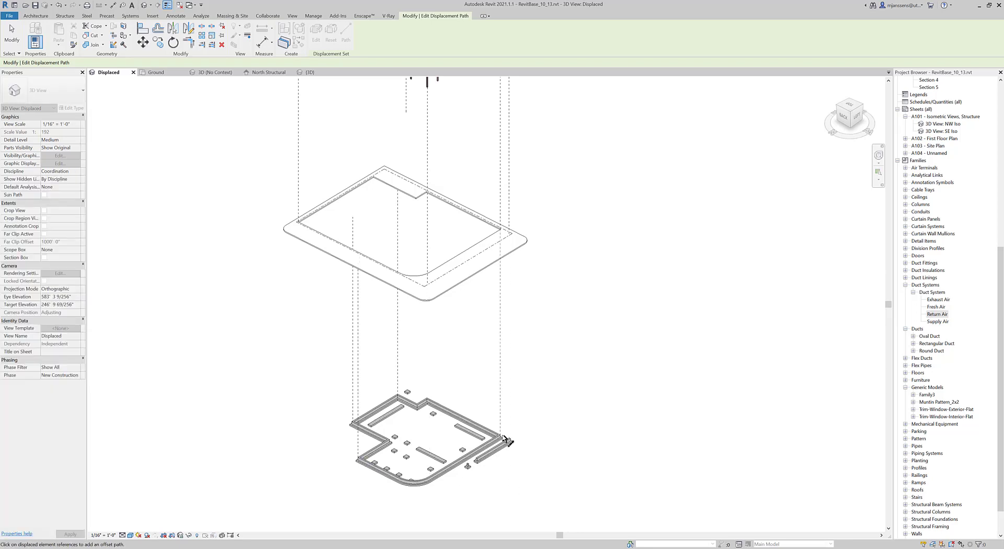
left_click(503, 436)
scroll(510, 442, "up", 3)
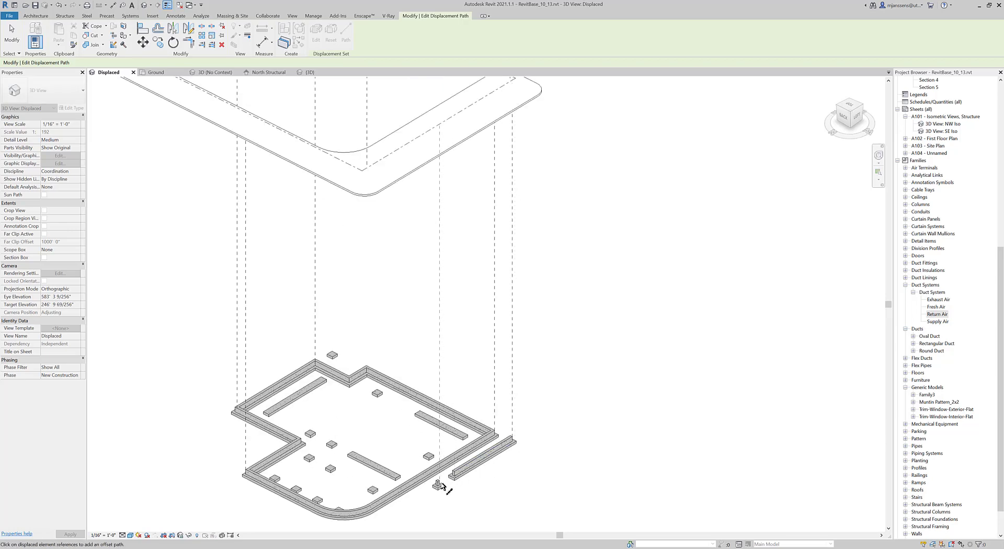
left_click(439, 485)
scroll(463, 416, "down", 2)
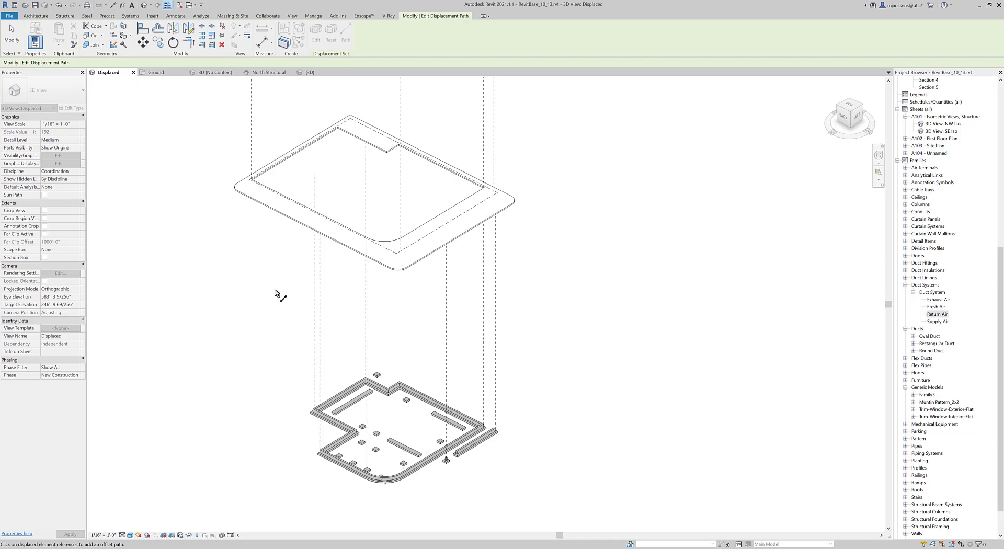
left_click(11, 34)
Step: Delete the displacement path that drops from the building's rear roof corner and stops above the ground slab
scroll(576, 274, "down", 5)
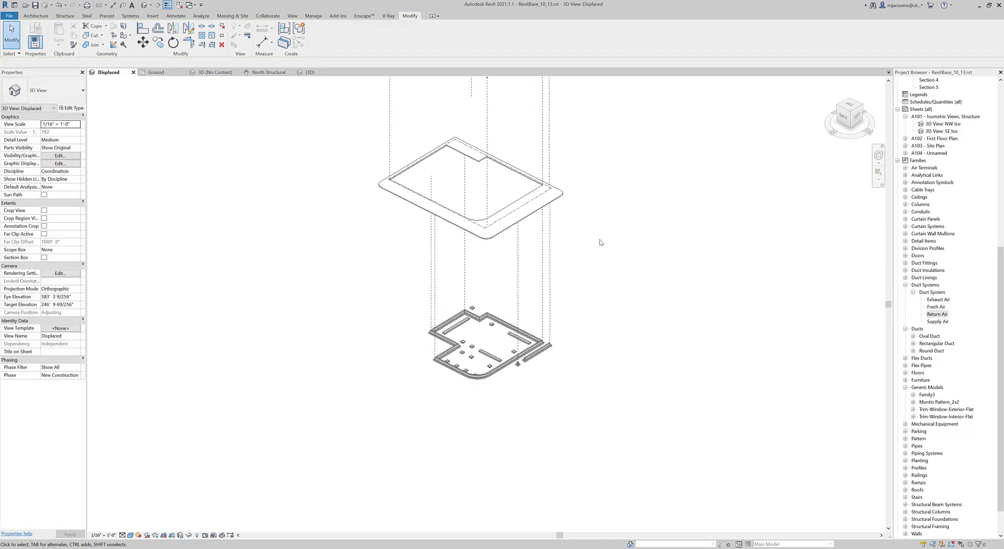
scroll(660, 225, "down", 1)
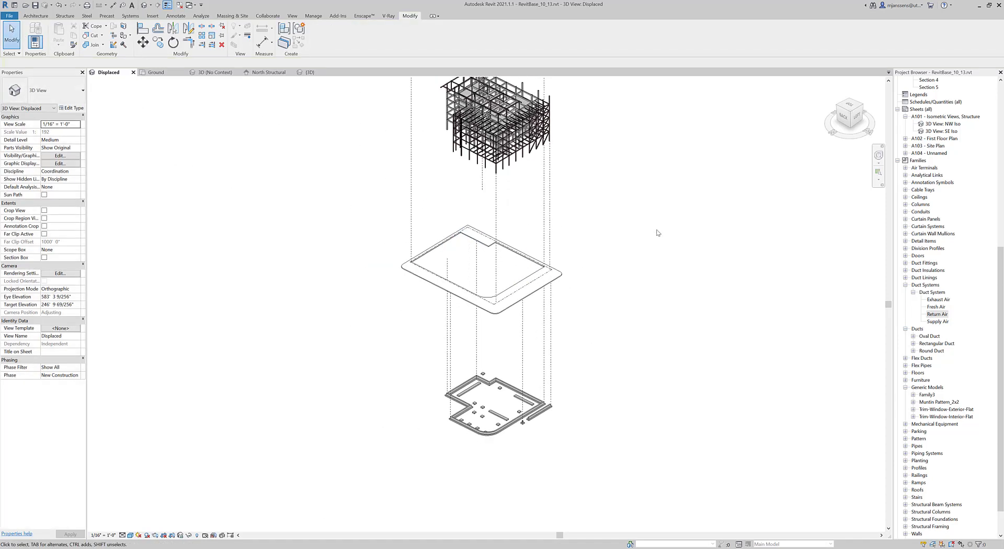
middle_click_drag(634, 359, 619, 387)
scroll(618, 386, "down", 1)
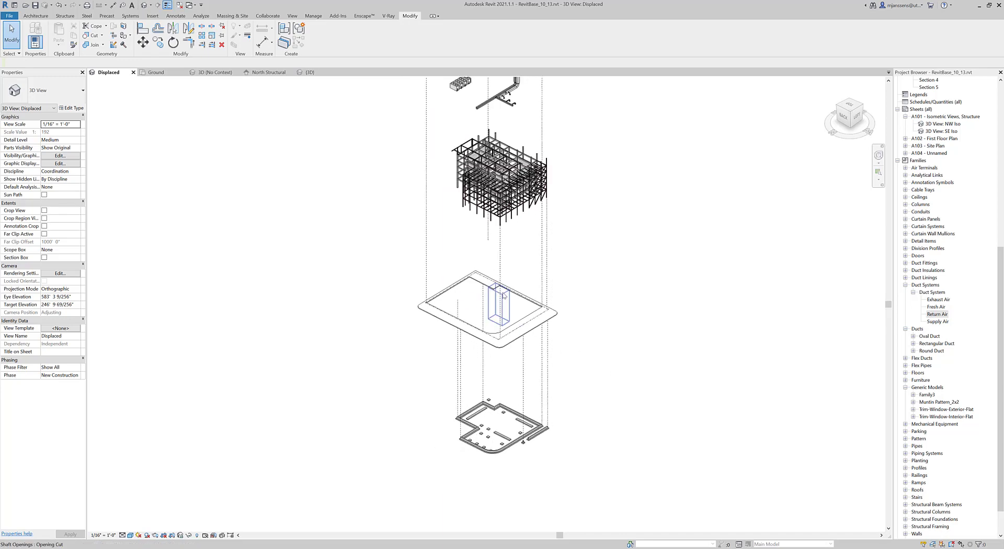
middle_click_drag(686, 298, 666, 350)
scroll(658, 343, "down", 1)
middle_click_drag(661, 316, 631, 354)
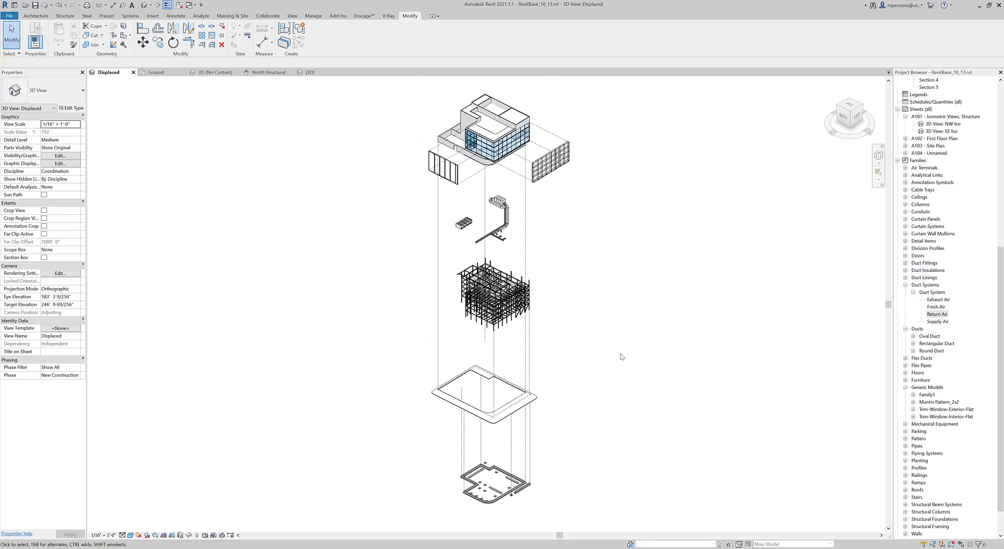
left_click(484, 340)
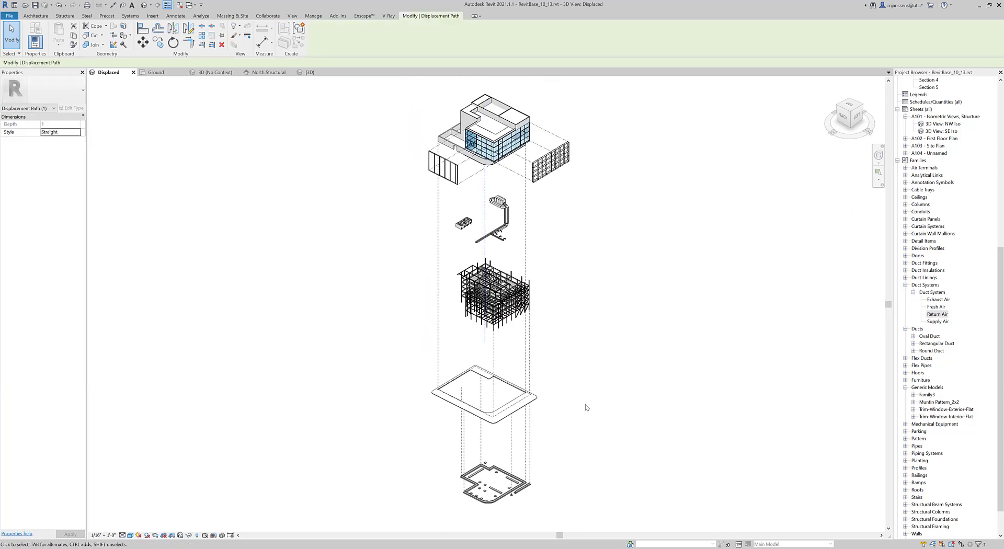
left_click(587, 407)
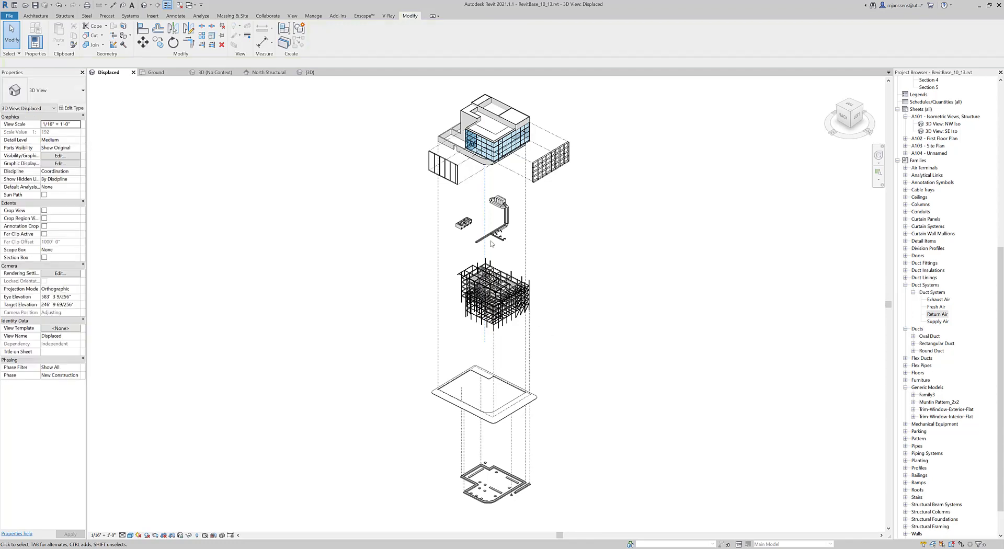
left_click(480, 211)
left_click(656, 312)
Step: Add a displacement path at the building's rear base corner, end the command and restore the isometric corner view
middle_click_drag(354, 328, 632, 276, "shift")
left_click(464, 163)
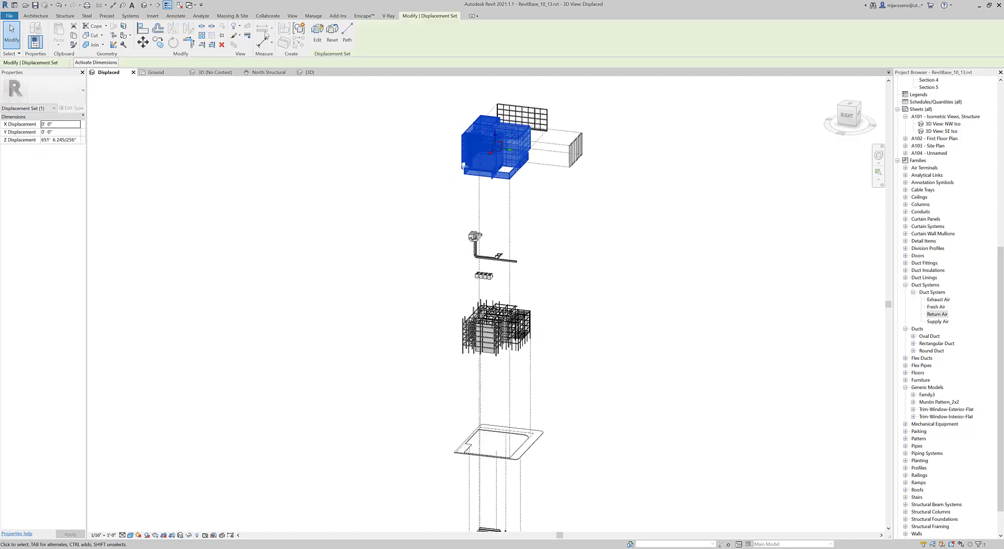
left_click(346, 31)
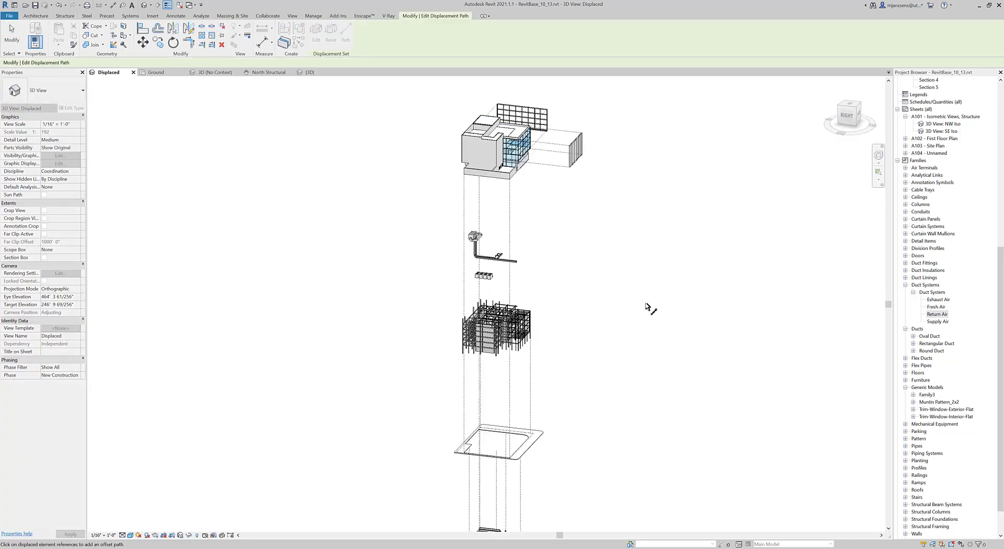
middle_click_drag(647, 307, 358, 354, "shift")
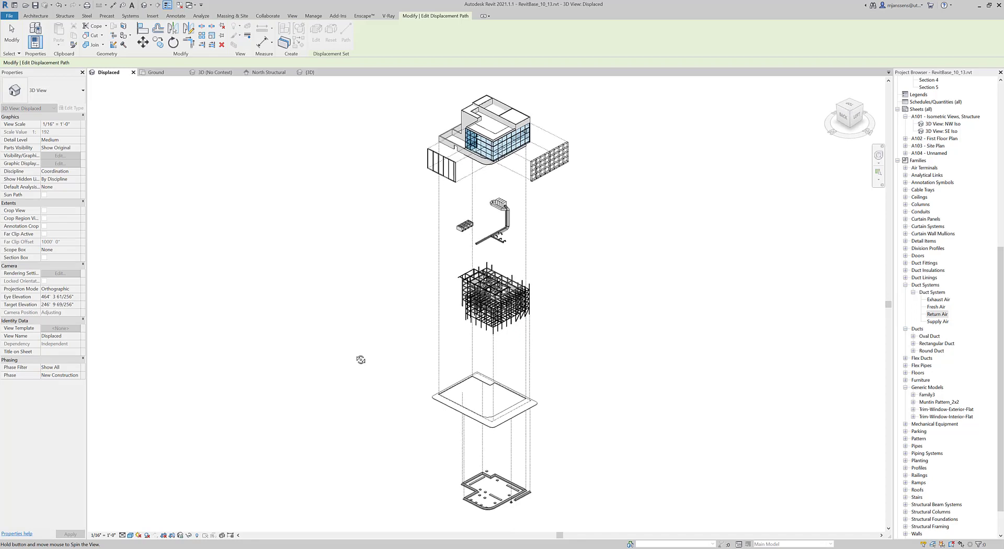
left_click(855, 113)
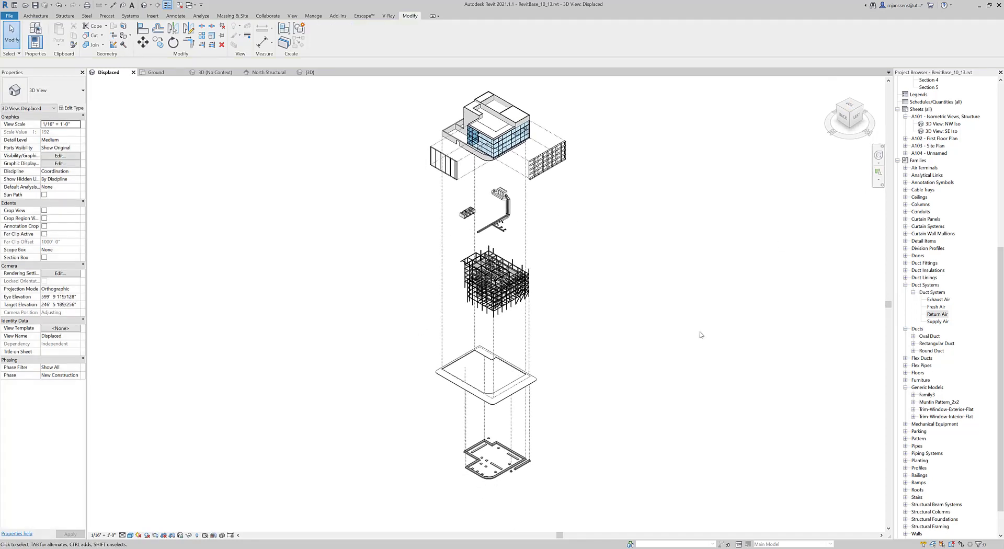